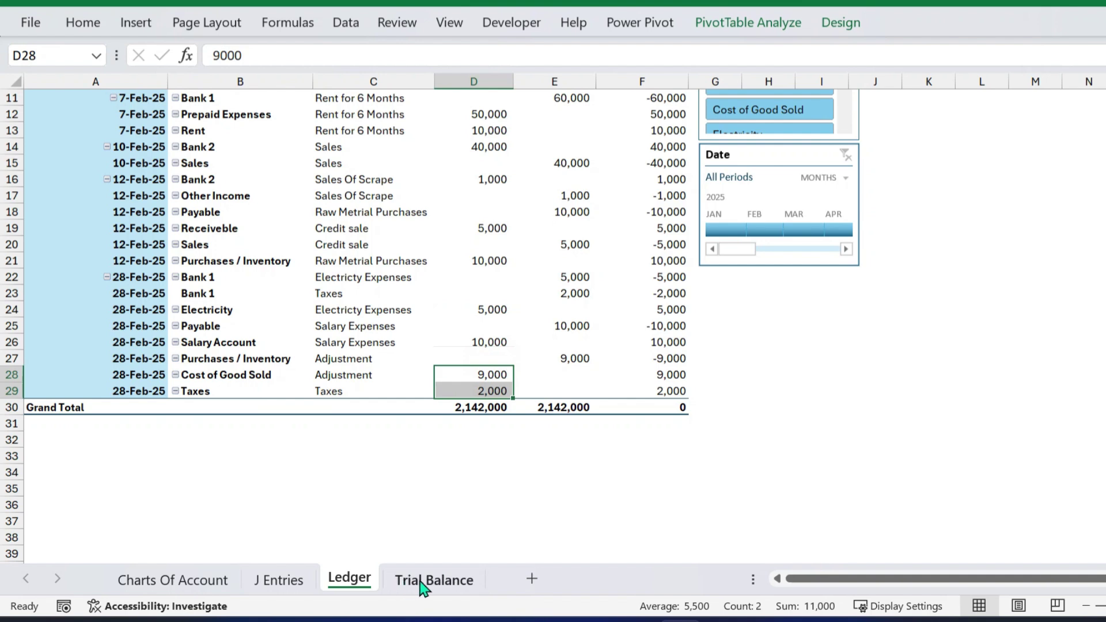
Duplicate the Trial Balance sheet and rename the copy Profit & Loss.
left_click(424, 582)
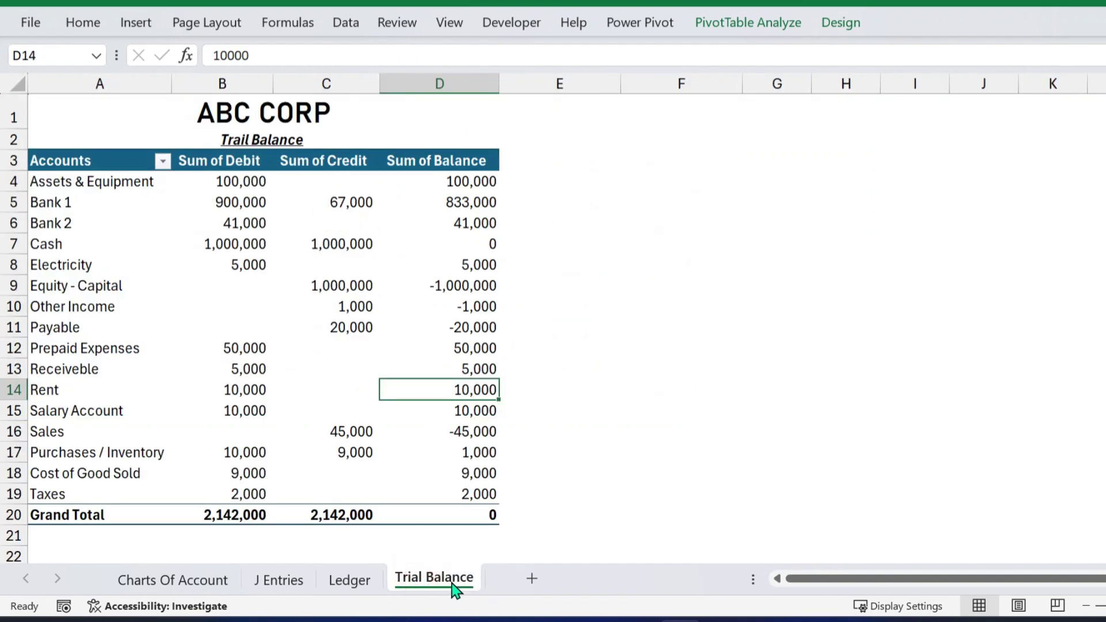
left_click_drag(495, 582, 490, 602)
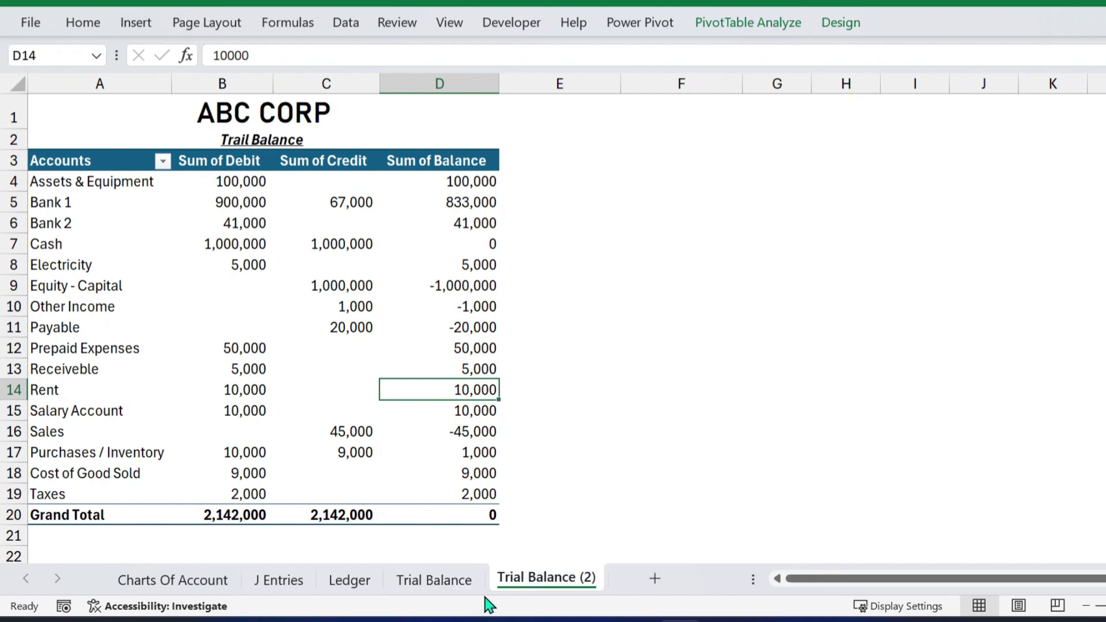
double_click(527, 578)
type("P")
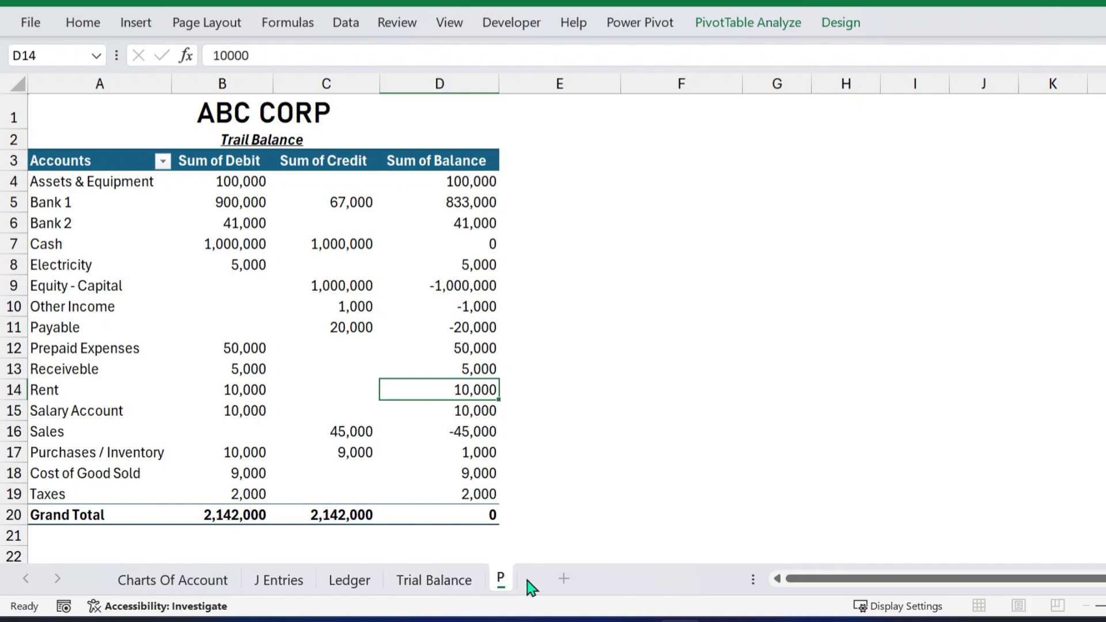
type("rofit & Loss")
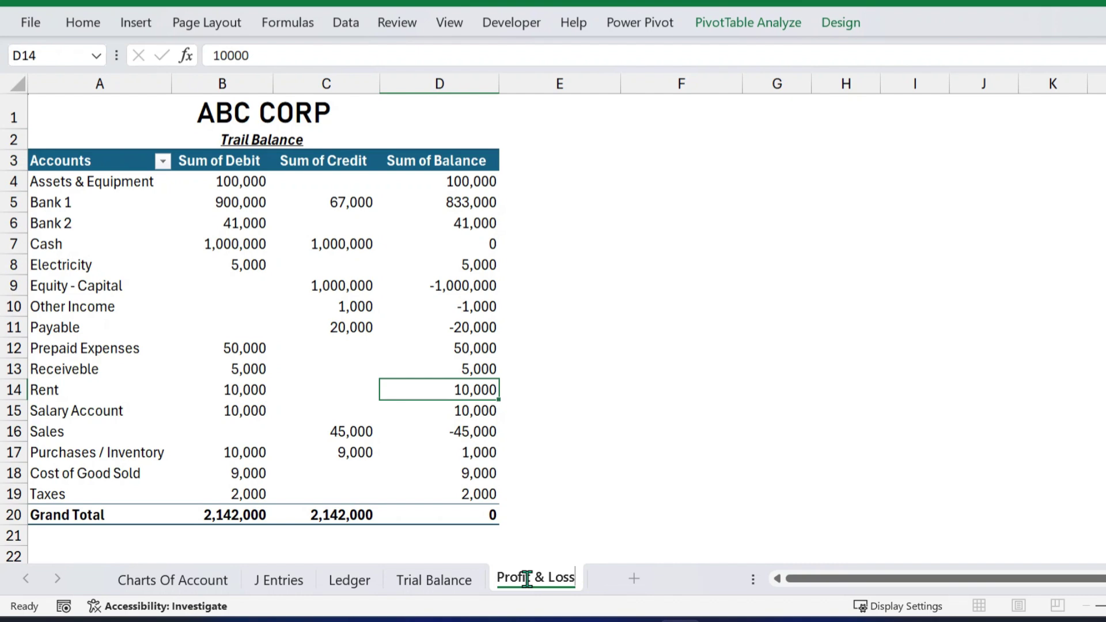
Show the pivot table's field list on the Profit & Loss sheet and remove the Balance field from the report.
left_click(159, 335)
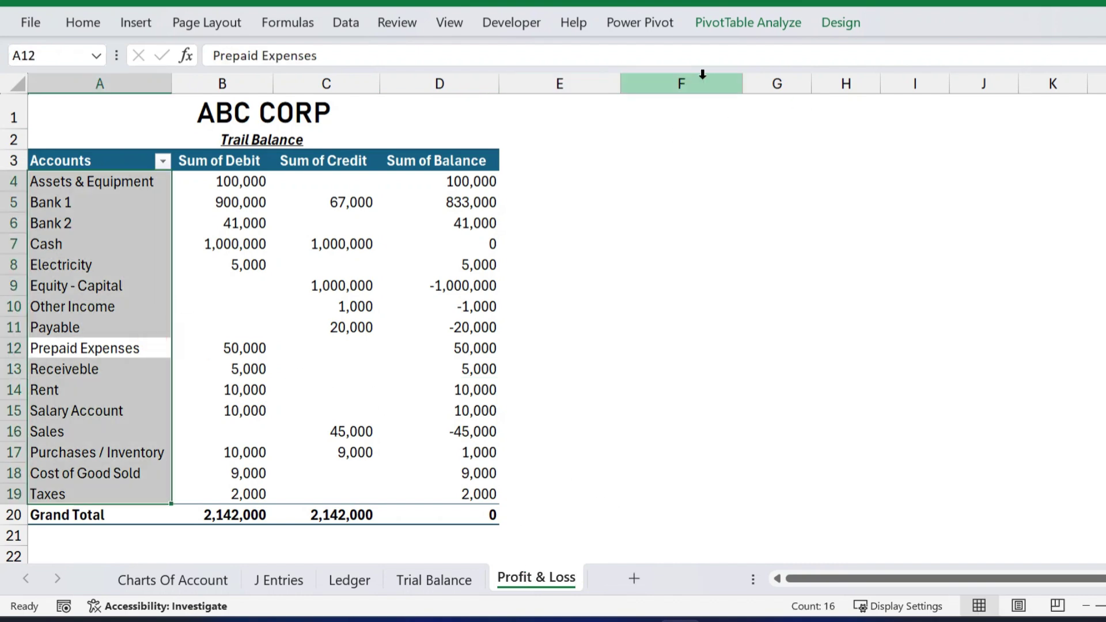
left_click(748, 24)
left_click(1080, 49)
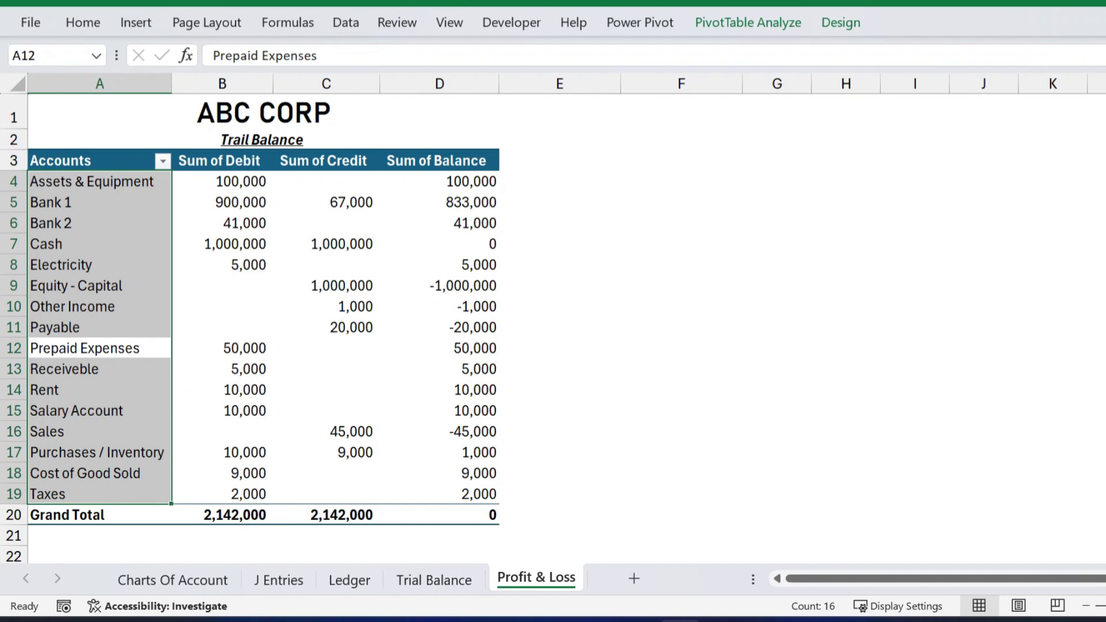
left_click_drag(284, 210, 646, 54)
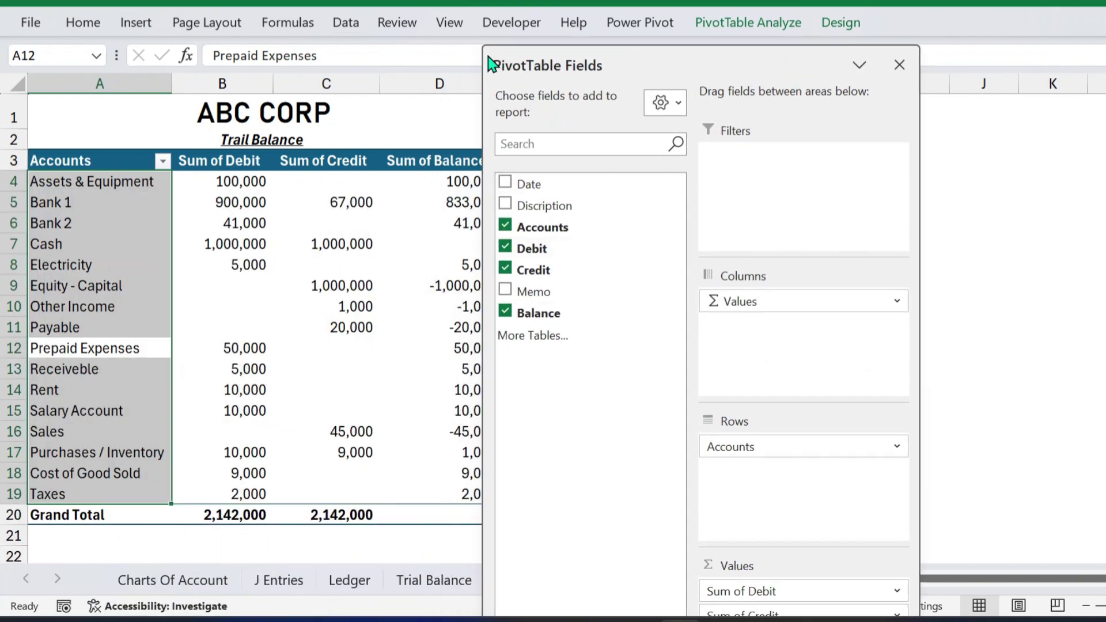
left_click_drag(490, 64, 743, 215)
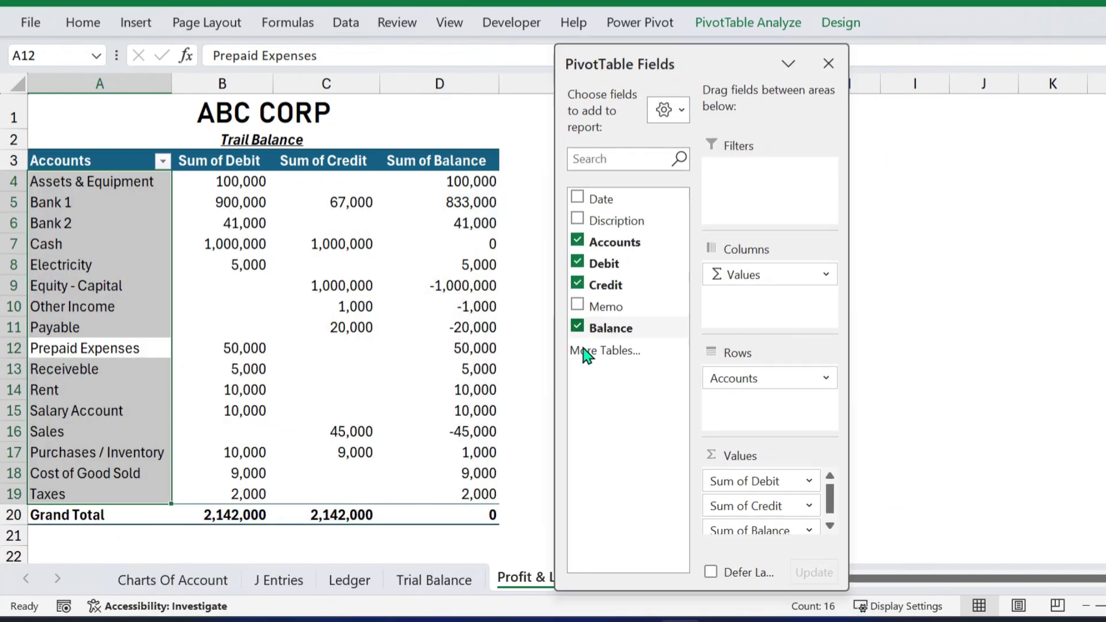
left_click_drag(721, 589, 718, 425)
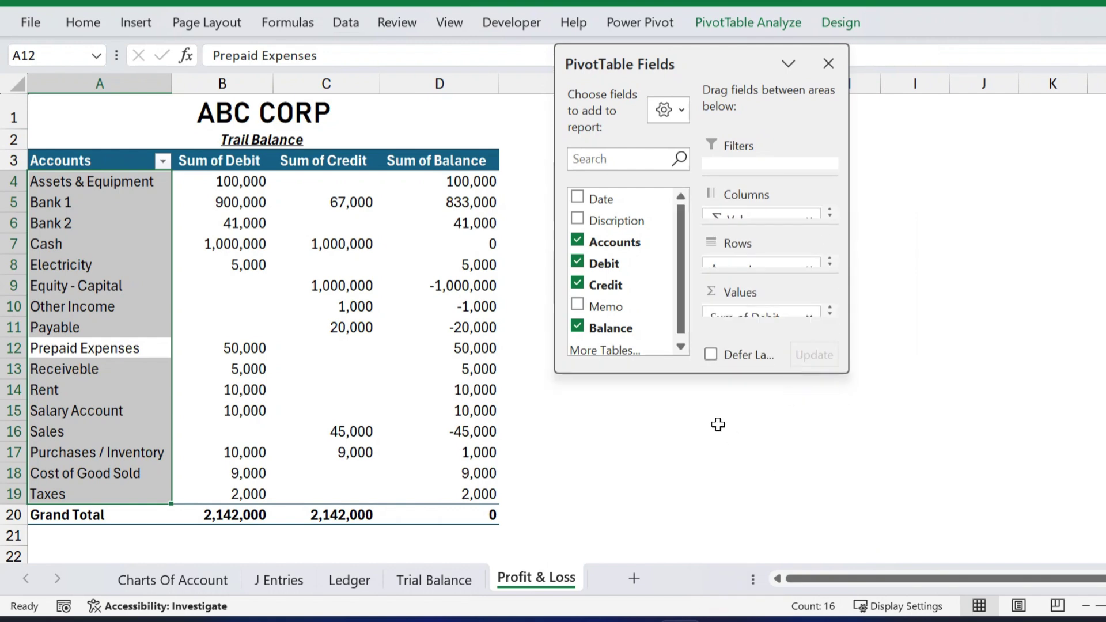
left_click_drag(726, 374, 726, 555)
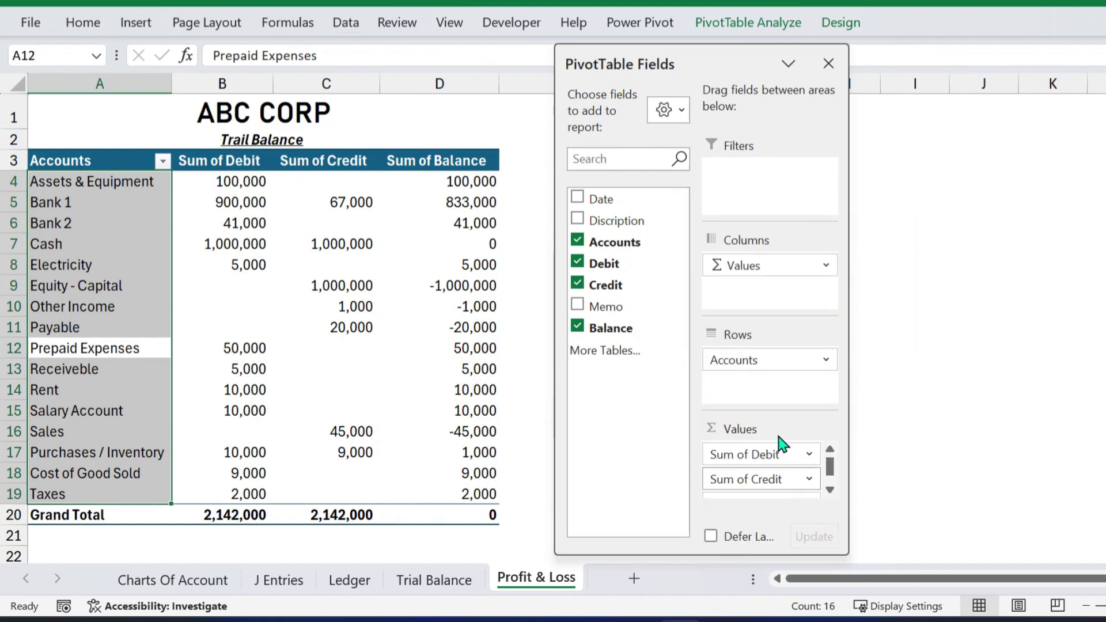
left_click(578, 327)
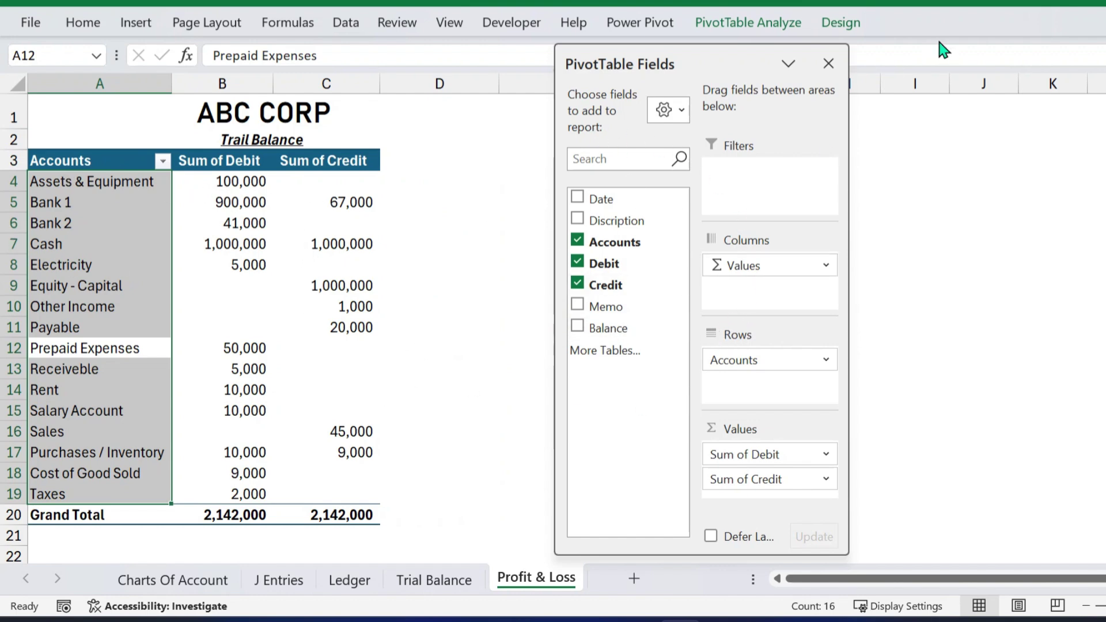
Turn off the pivot table's grand totals for rows and columns.
left_click_drag(701, 67, 1105, 196)
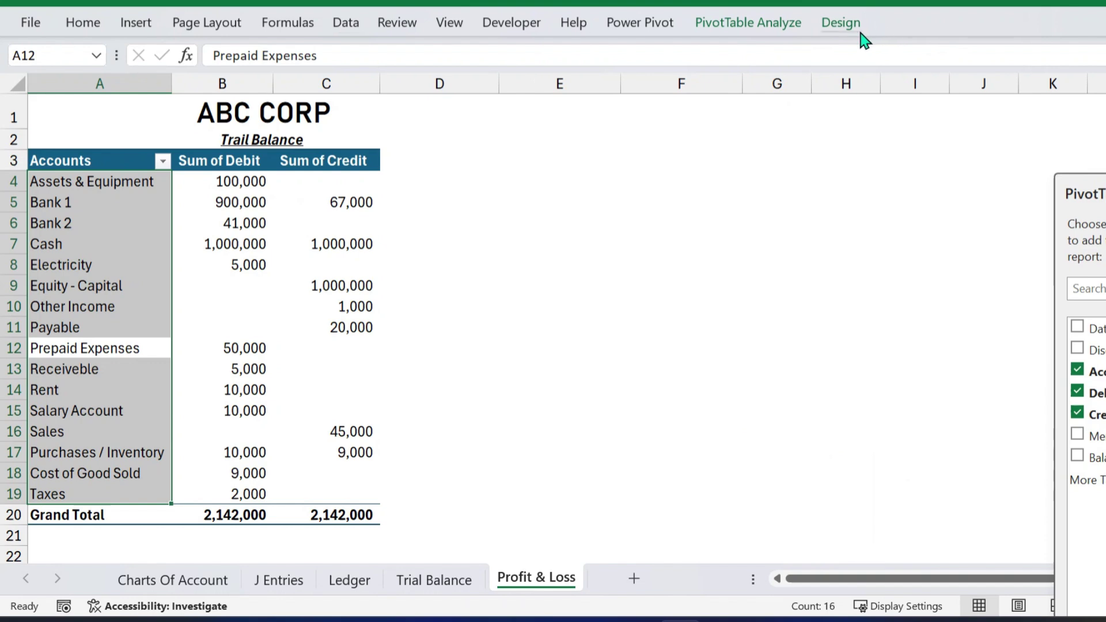
left_click(847, 24)
left_click(115, 103)
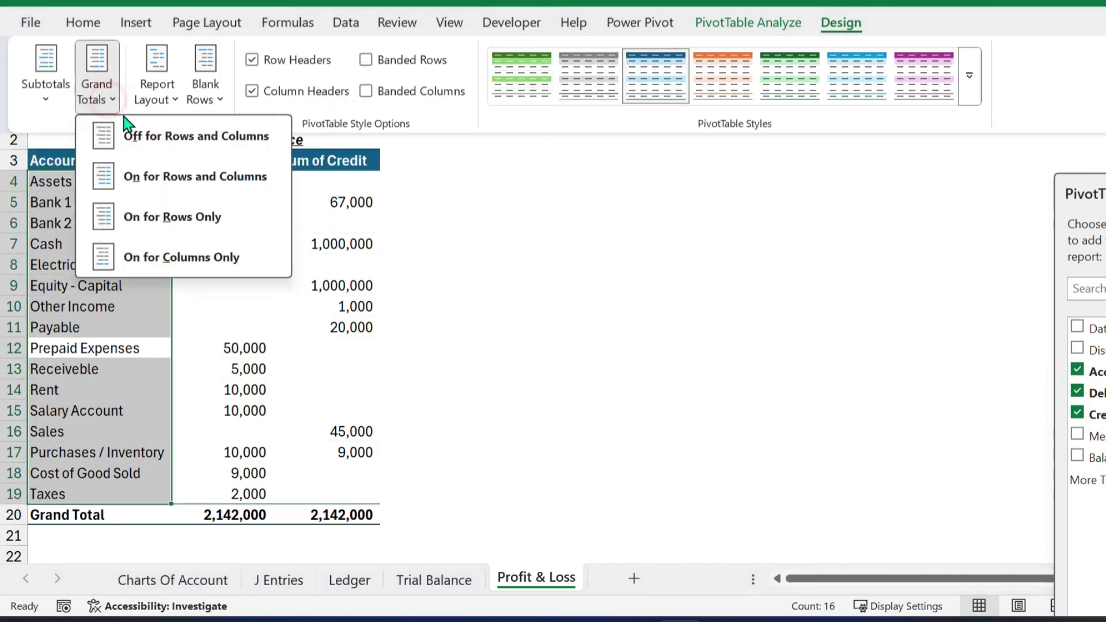
left_click(234, 144)
left_click(421, 321)
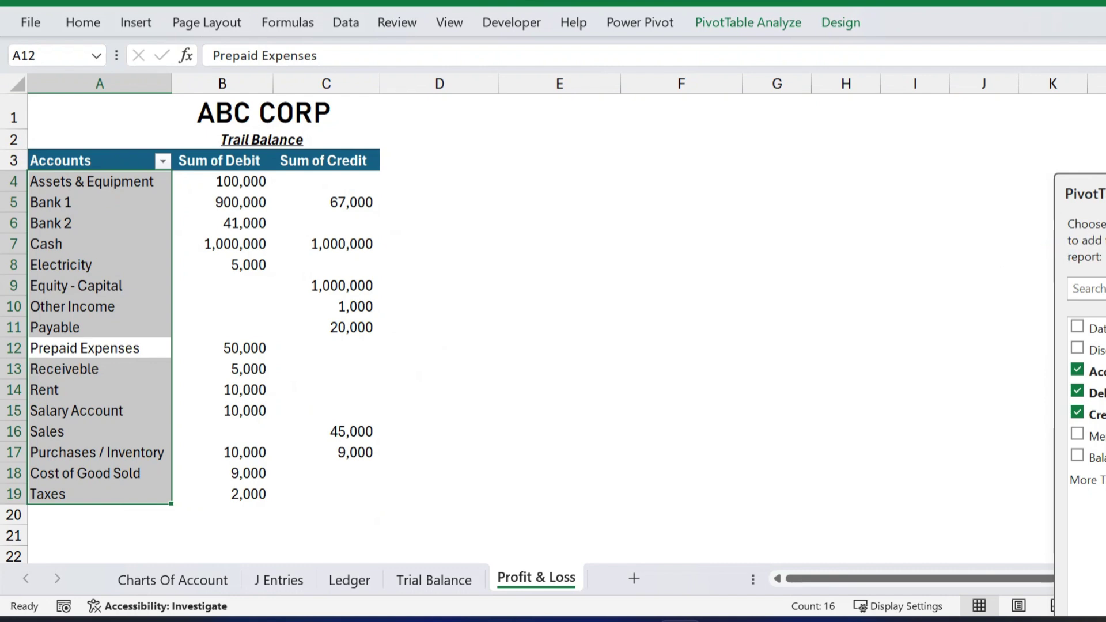
Reposition the PivotTable Fields pane to show its field list fully and widen the Accounts column.
left_click_drag(1095, 194, 958, 53)
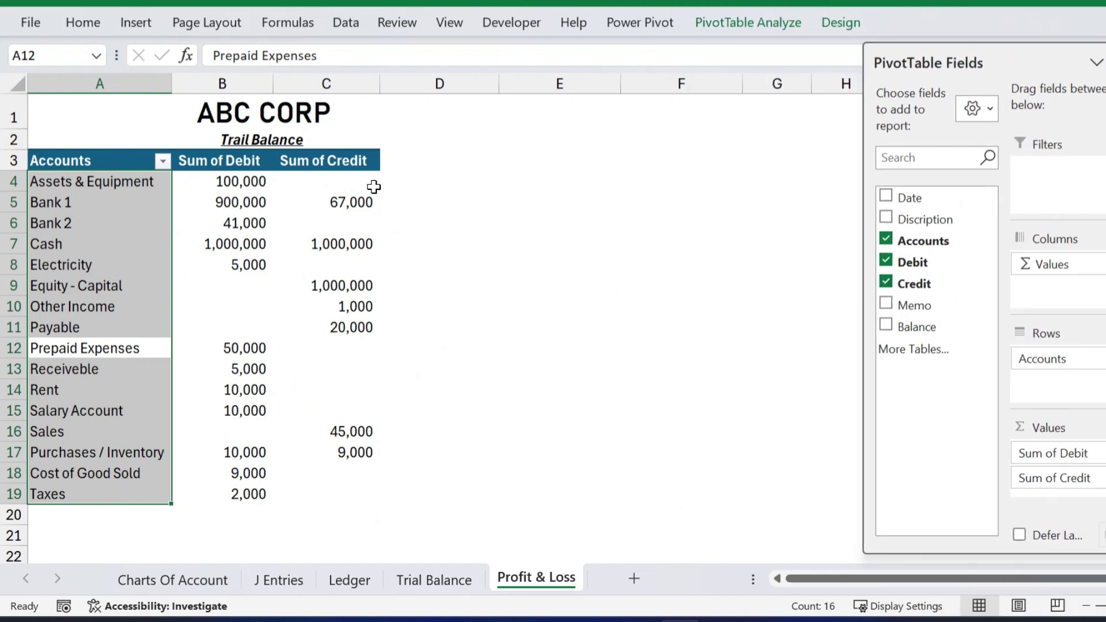
left_click(207, 267)
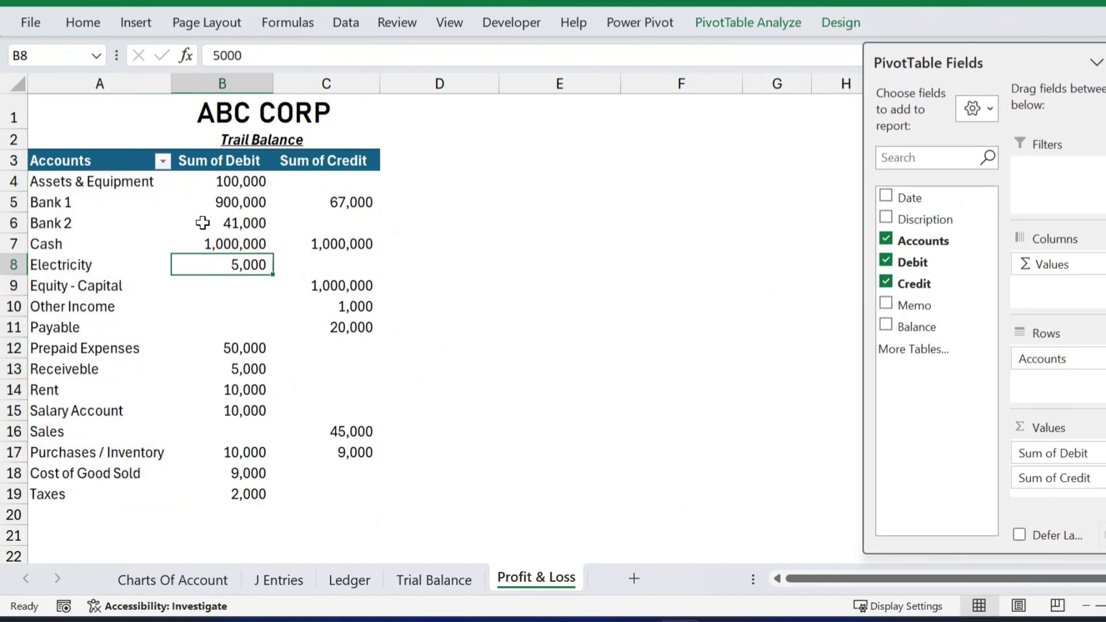
mouse_move(202, 222)
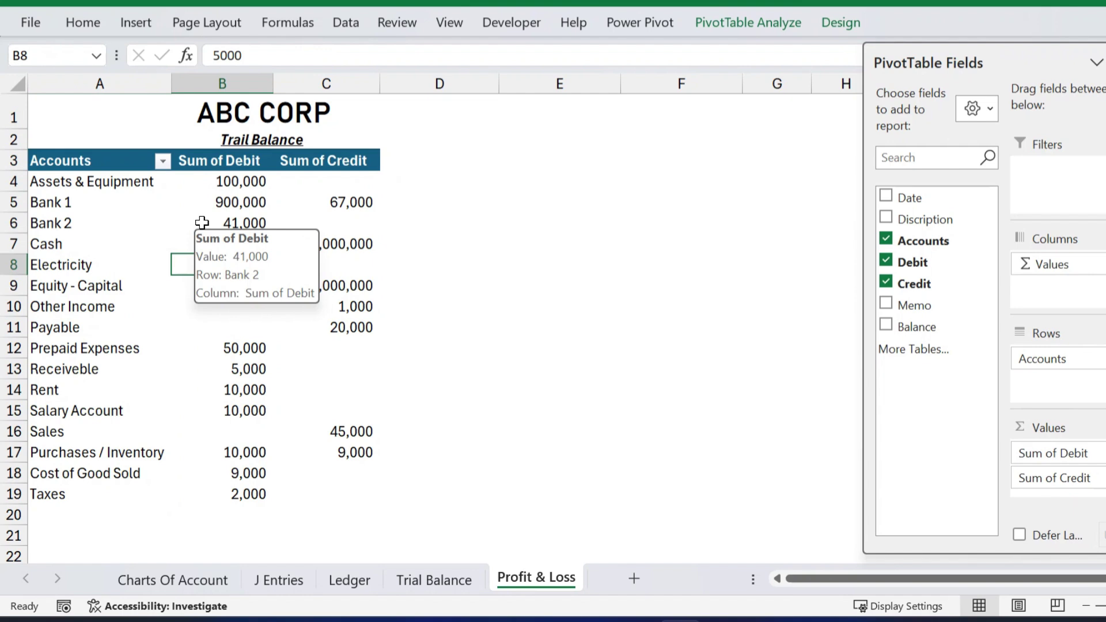
mouse_move(176, 266)
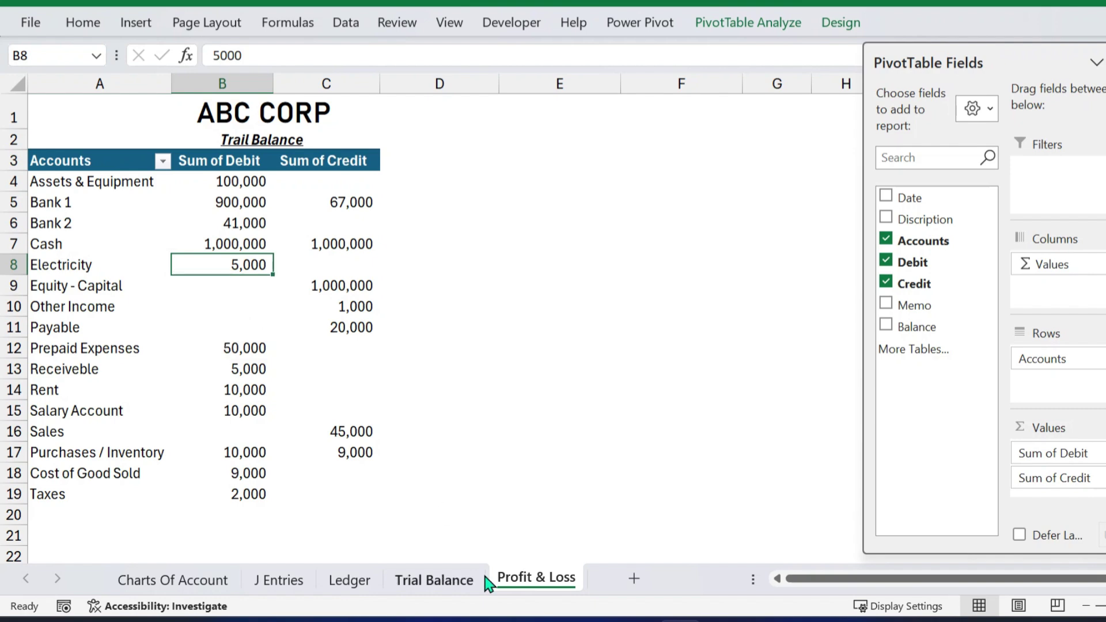
left_click_drag(172, 82, 241, 82)
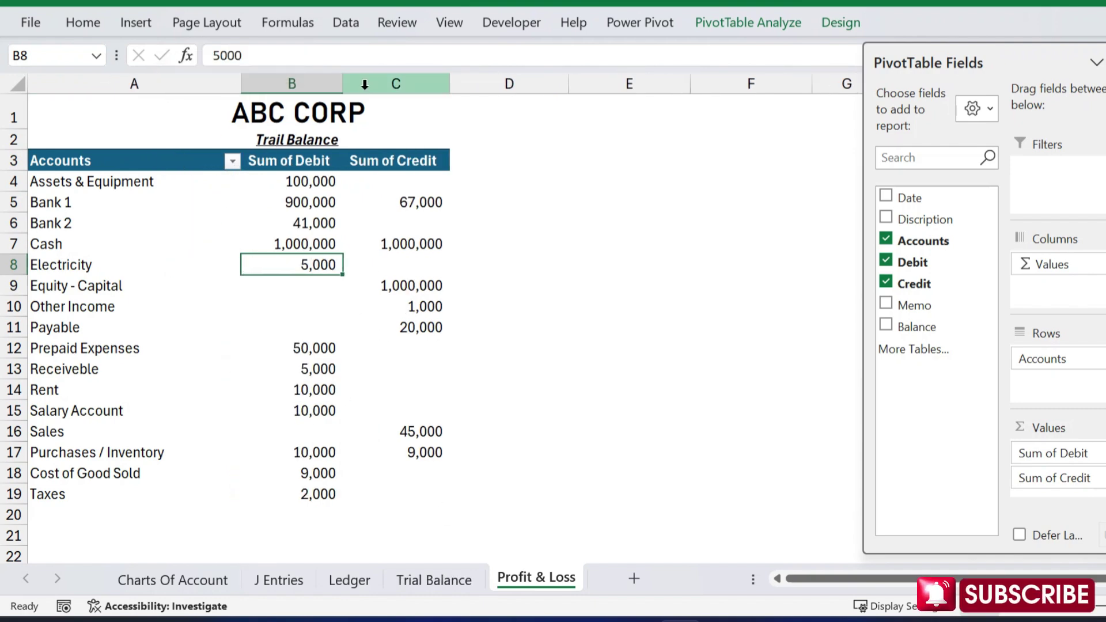
left_click(136, 199)
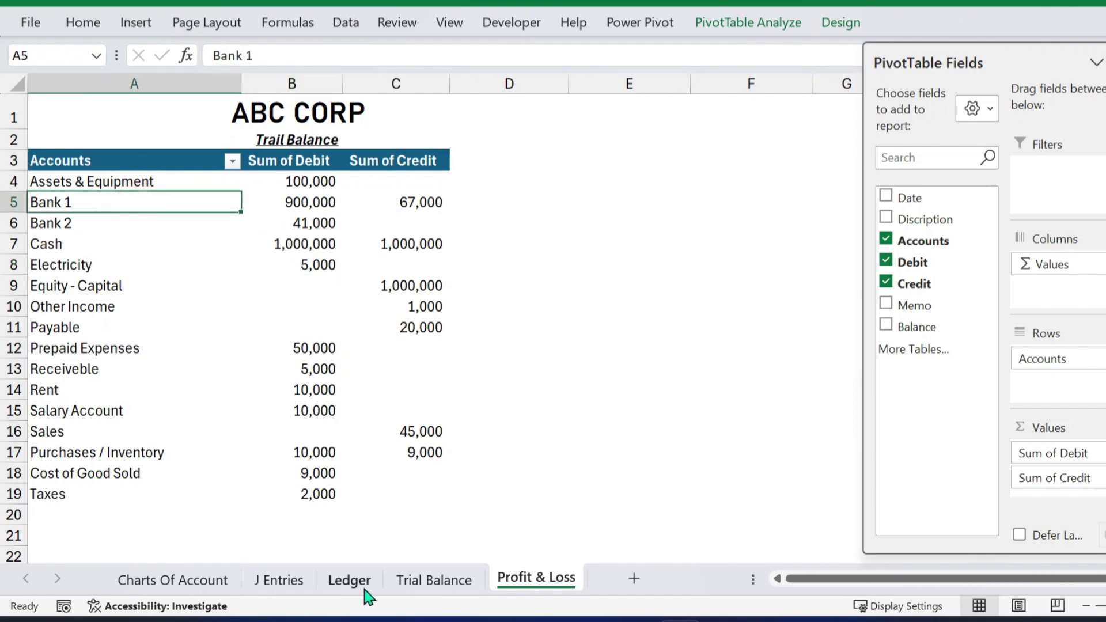
Filter the Accounts on the Profit & Loss sheet to only Other Income and Sales.
left_click(422, 581)
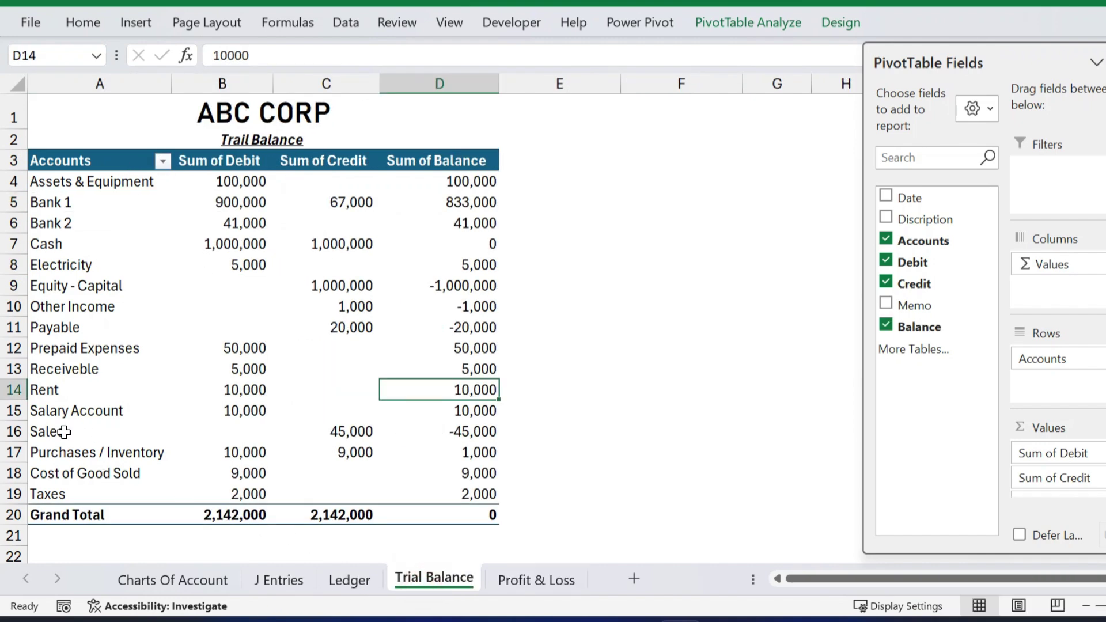
left_click(316, 439)
left_click(550, 585)
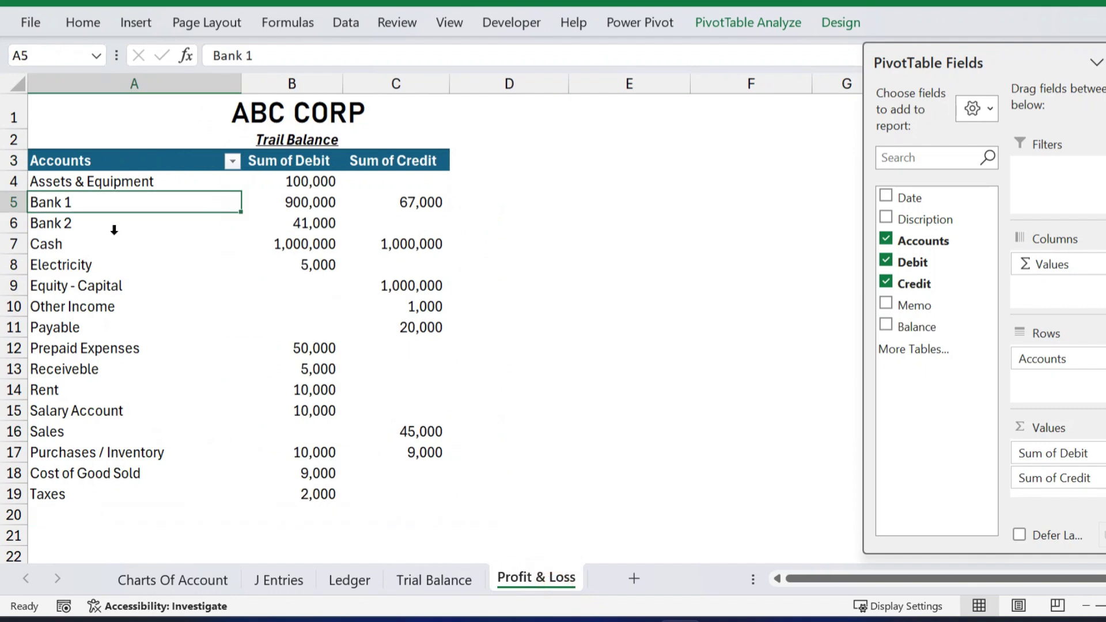
left_click(232, 161)
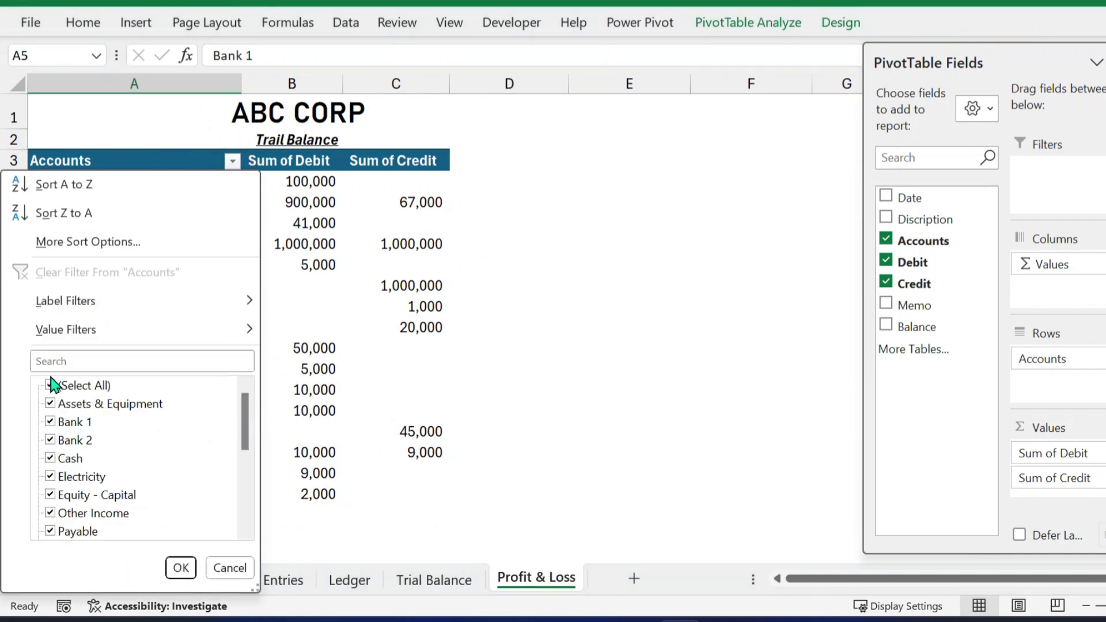
left_click(53, 385)
left_click_drag(247, 431, 256, 466)
left_click(58, 458)
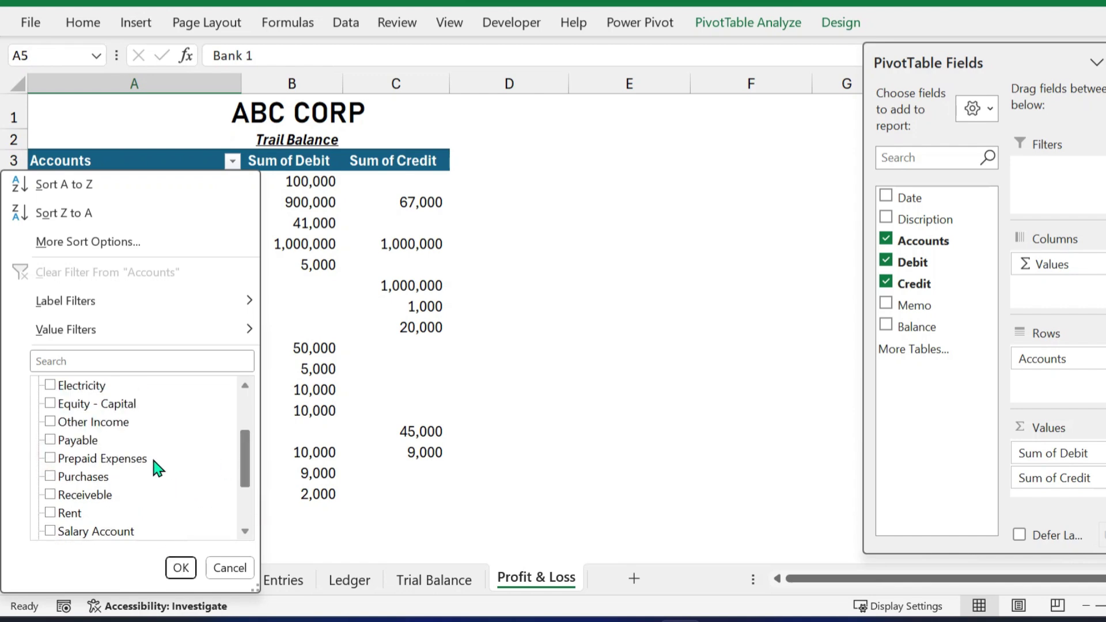
left_click(58, 423)
left_click(179, 567)
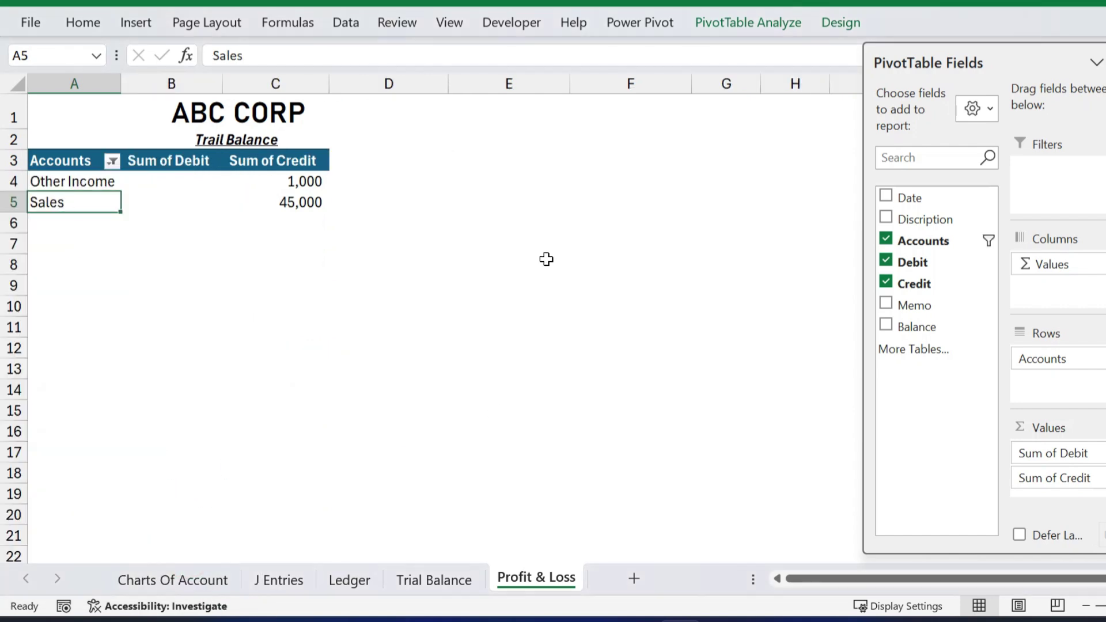
Remove the empty Debit field from the filtered pivot table.
left_click(179, 83)
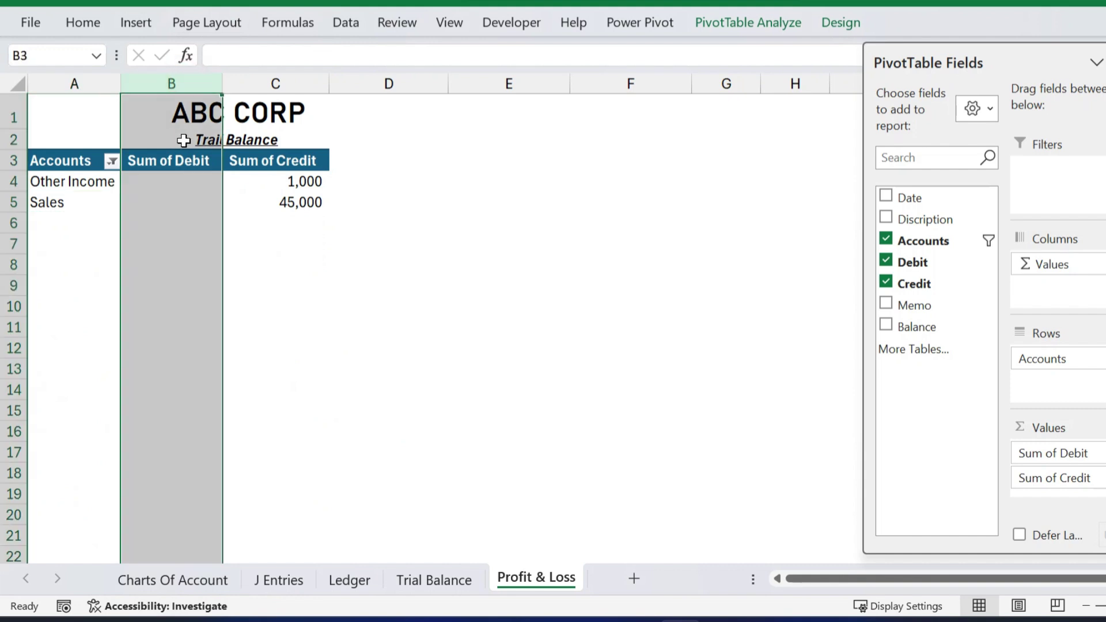
left_click(818, 353)
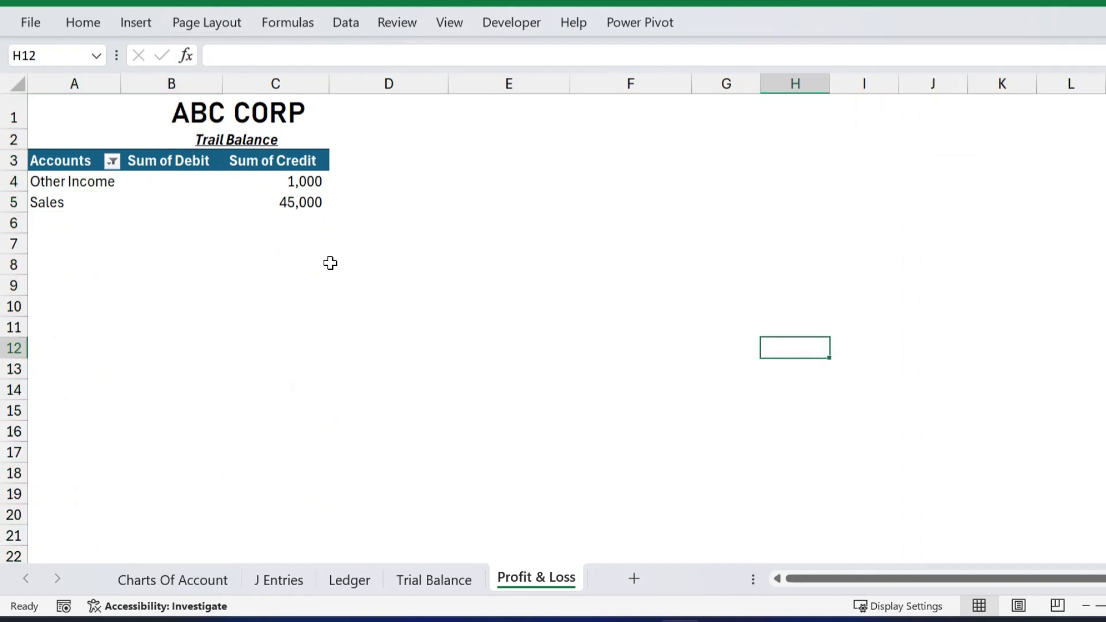
left_click(100, 173)
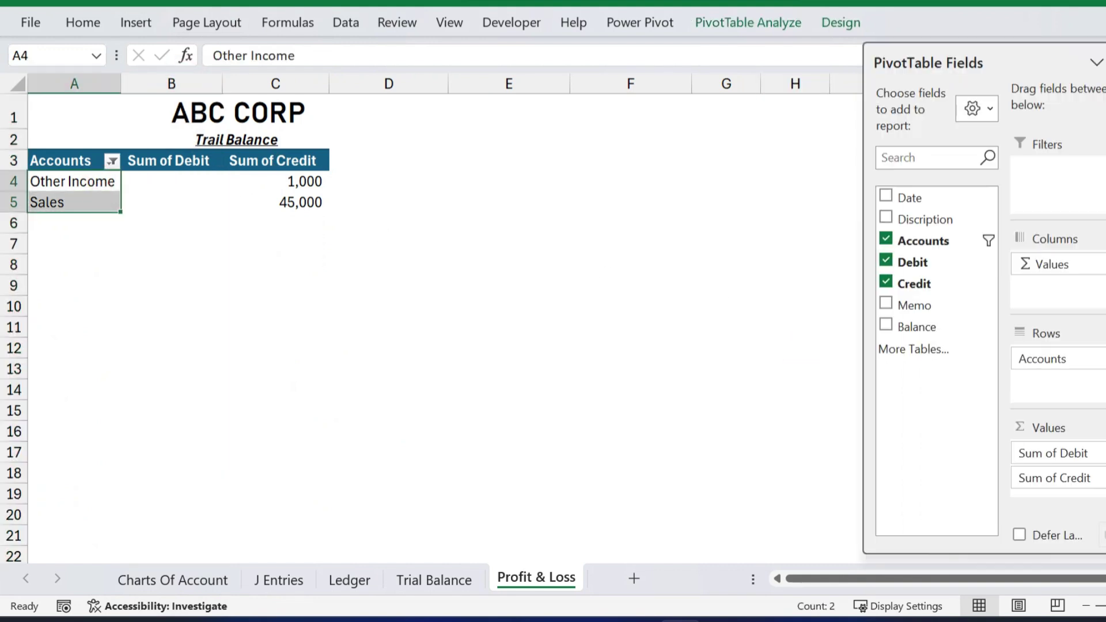
left_click(887, 261)
left_click(82, 323)
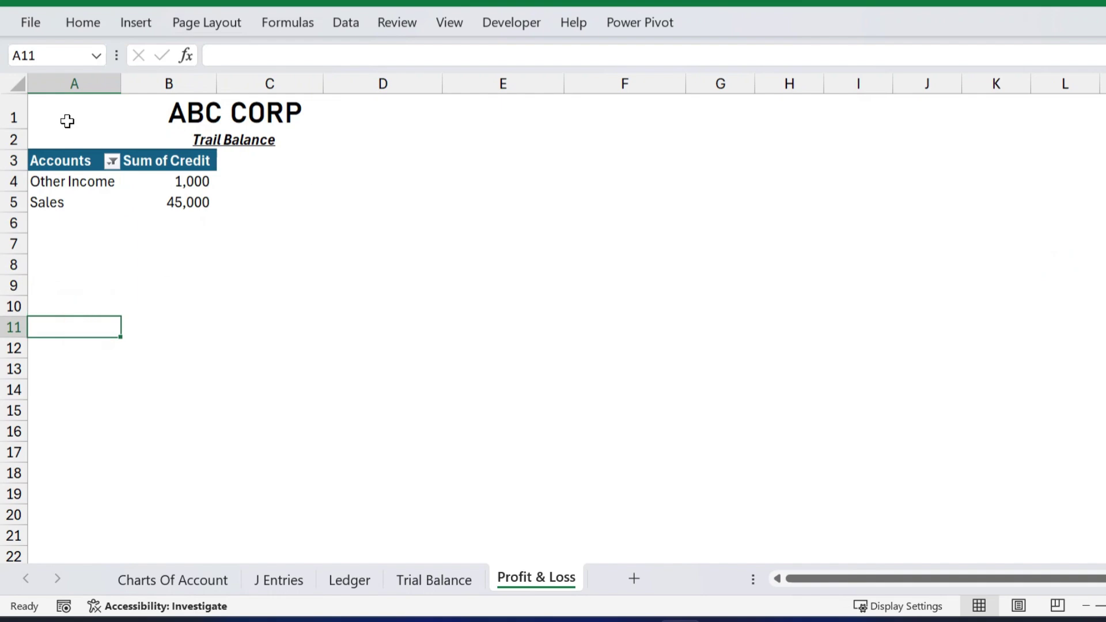
Rename the Sum of Credit header to Amount.
left_click(272, 239)
left_click(193, 164)
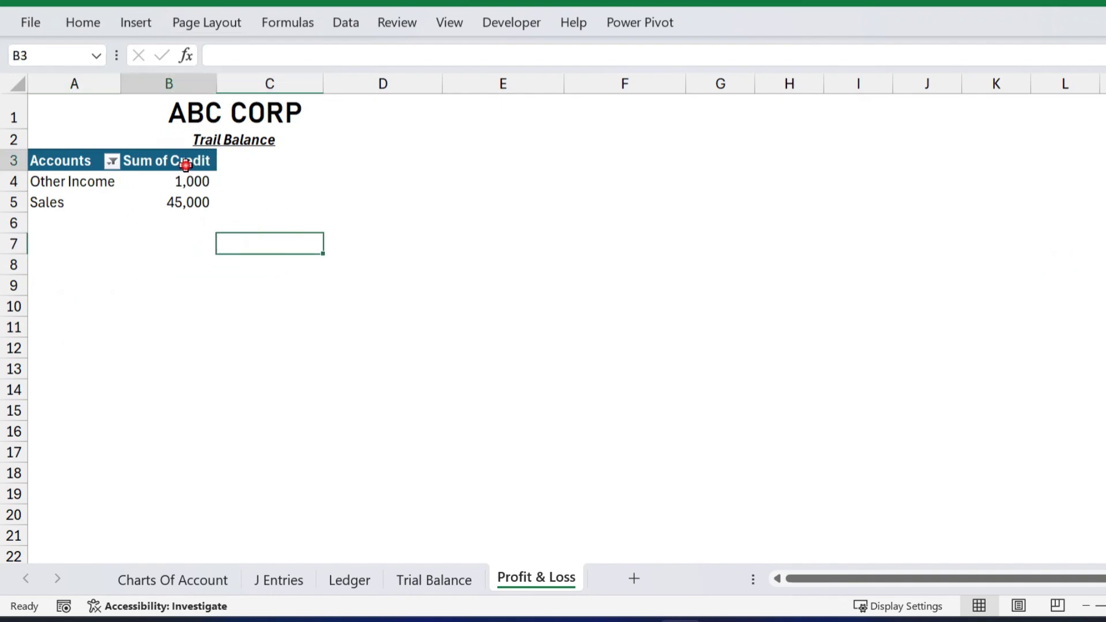
triple_click(327, 51)
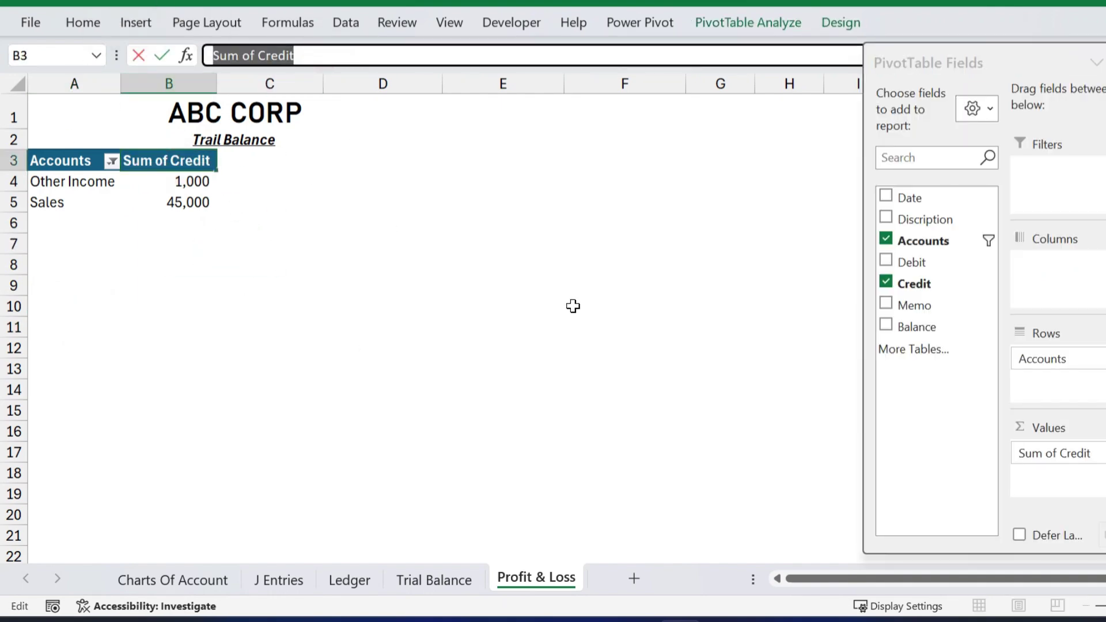
type("Amount")
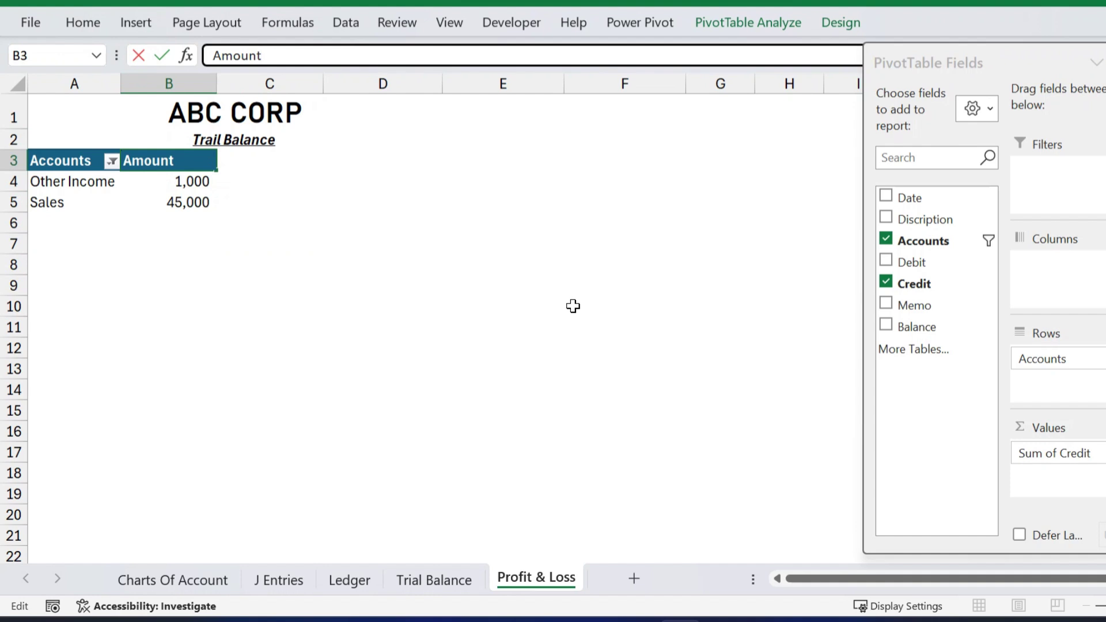
left_click(119, 260)
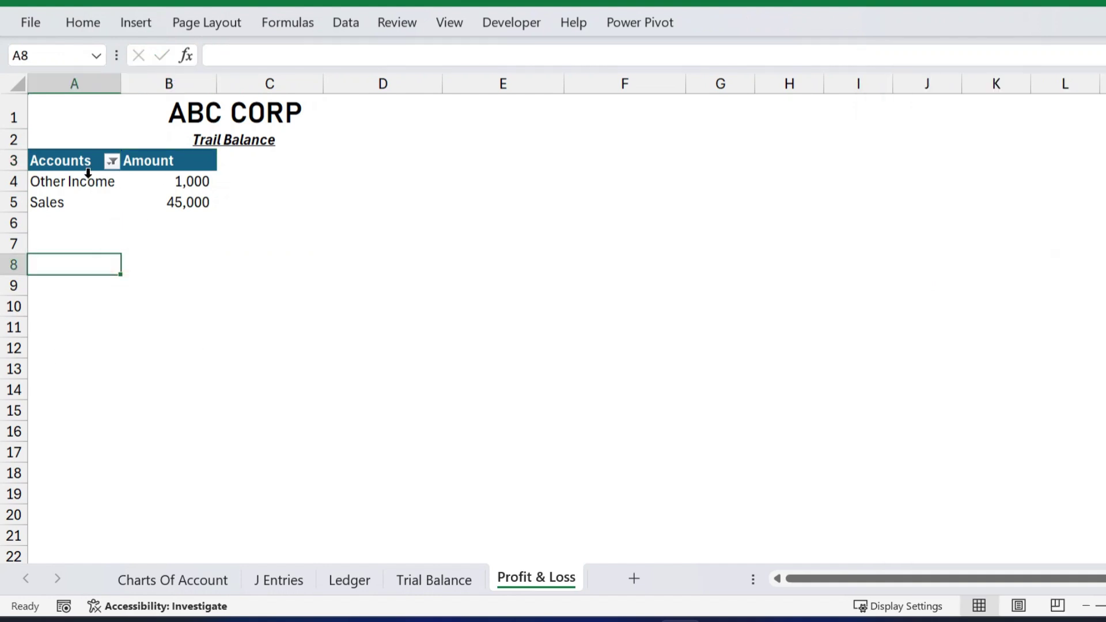
Rename the pivot table's Accounts header to Revenue.
left_click(82, 167)
triple_click(240, 56)
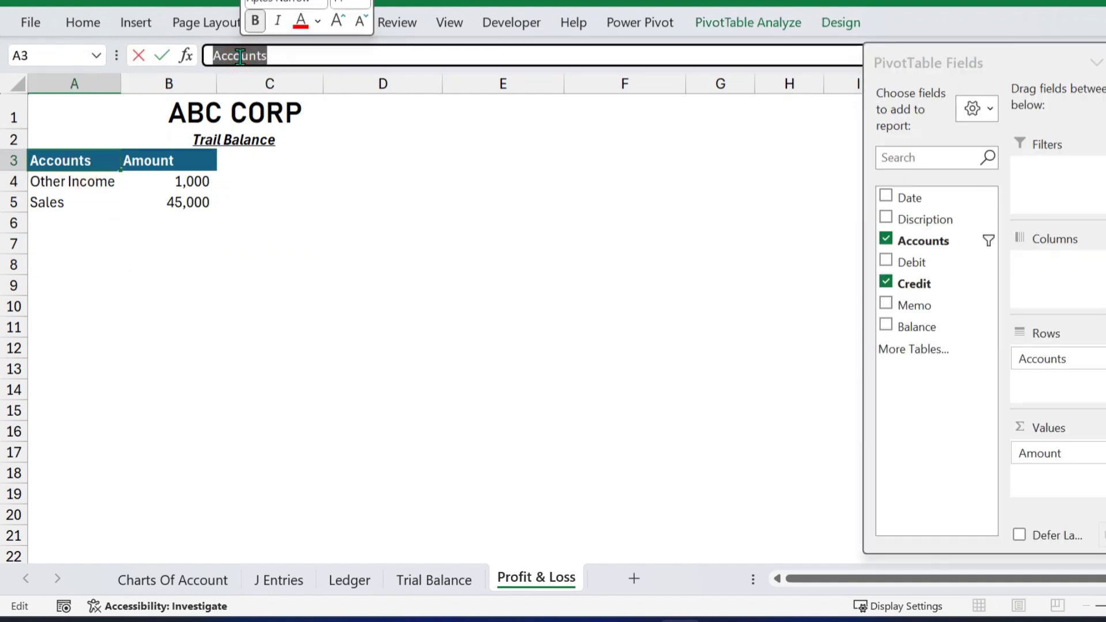
type("R")
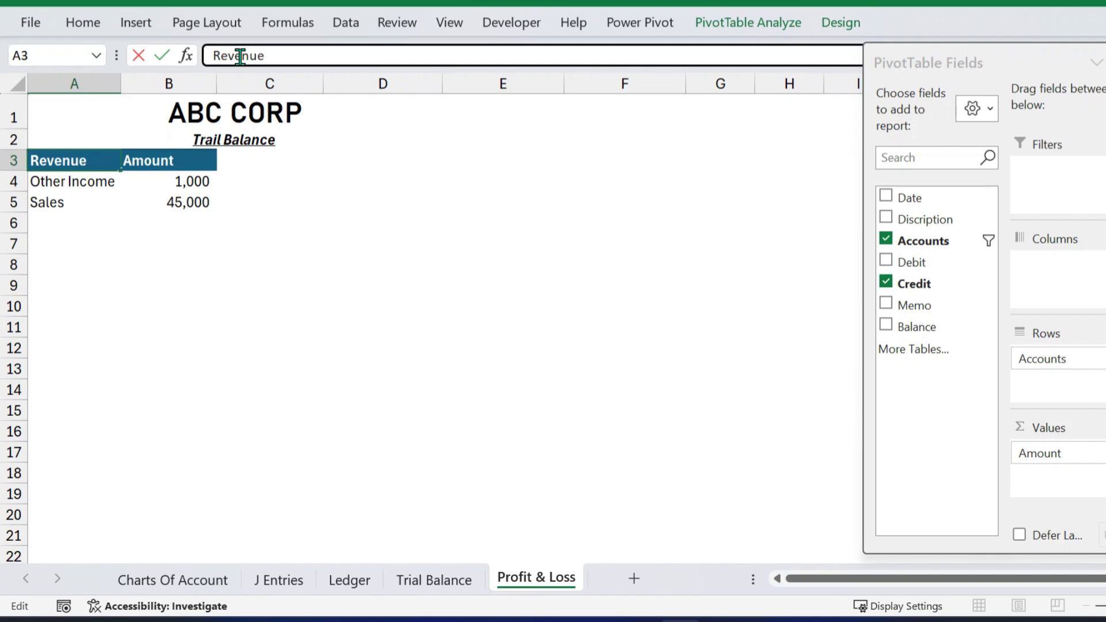
type("evenue")
left_click(306, 222)
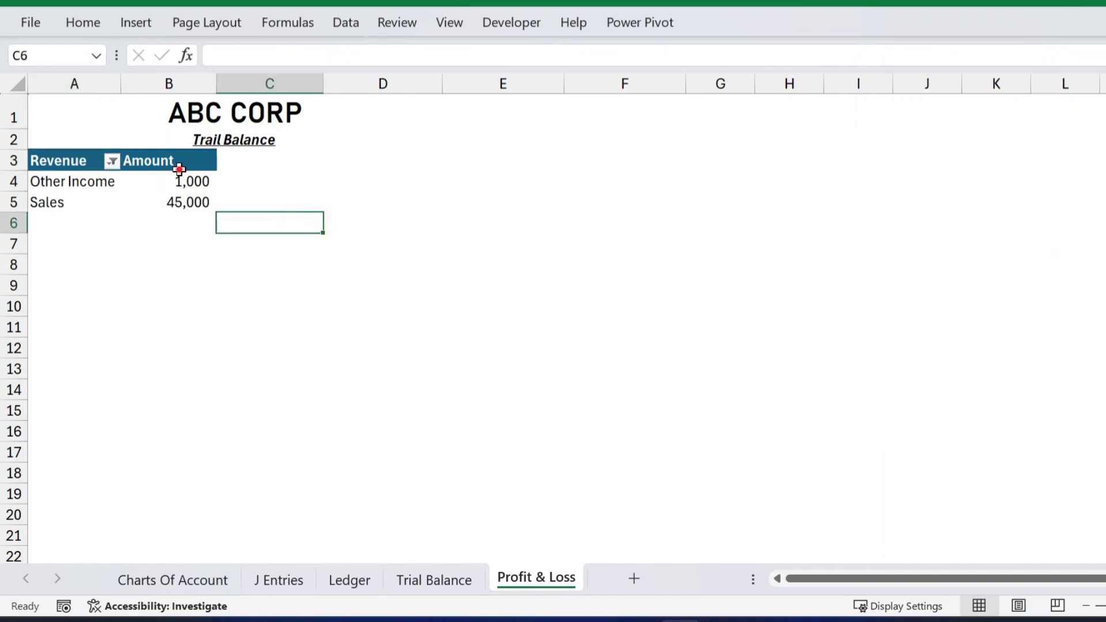
Add the header Total in cell C3, beside the Amount header.
left_click(173, 164)
left_click(233, 165)
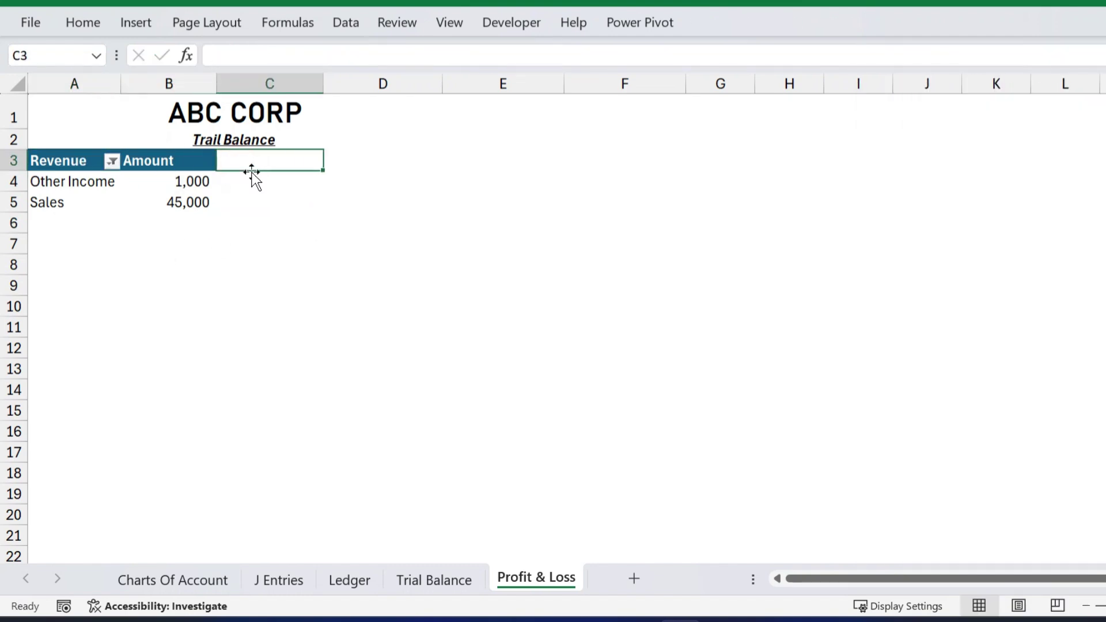
type("Total")
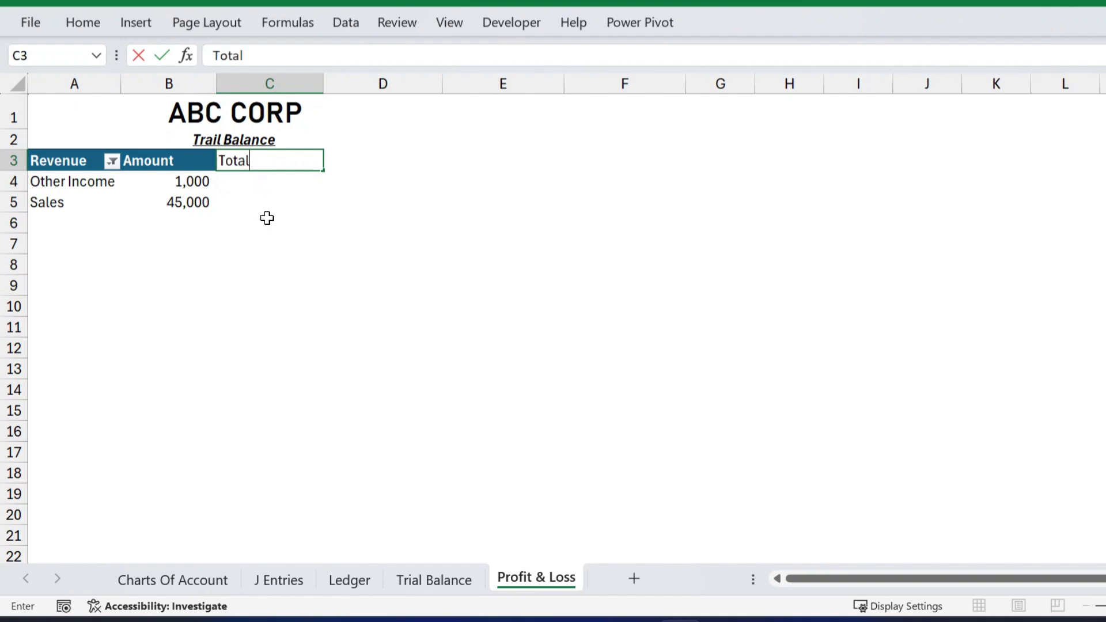
left_click(227, 182)
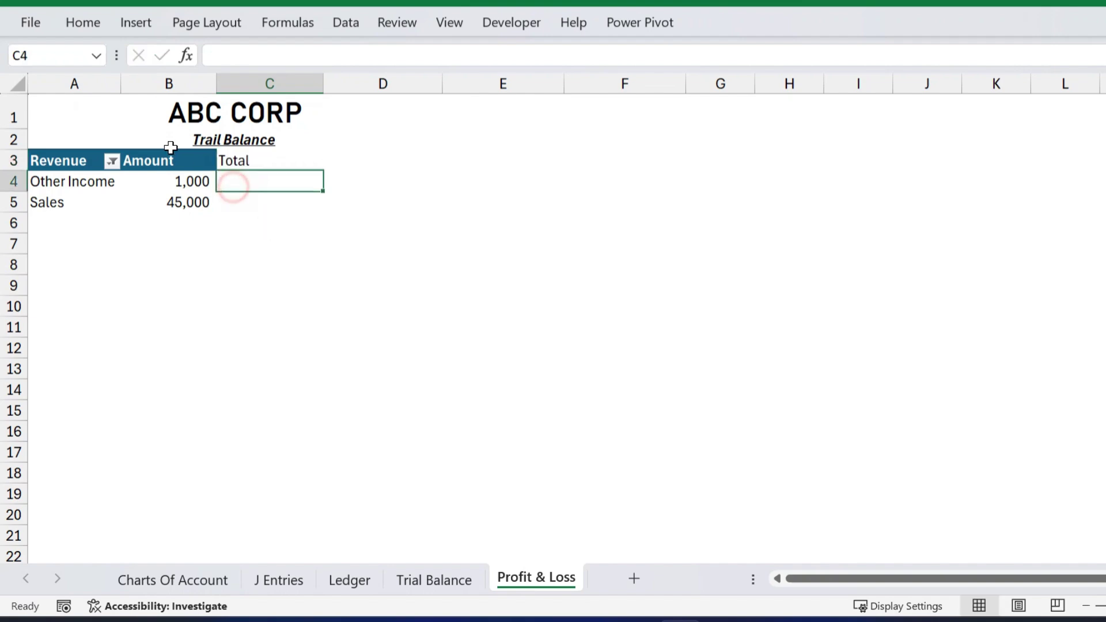
Copy the Amount header's formatting onto the Total header and widen column B.
left_click(148, 160)
left_click(83, 21)
left_click(71, 104)
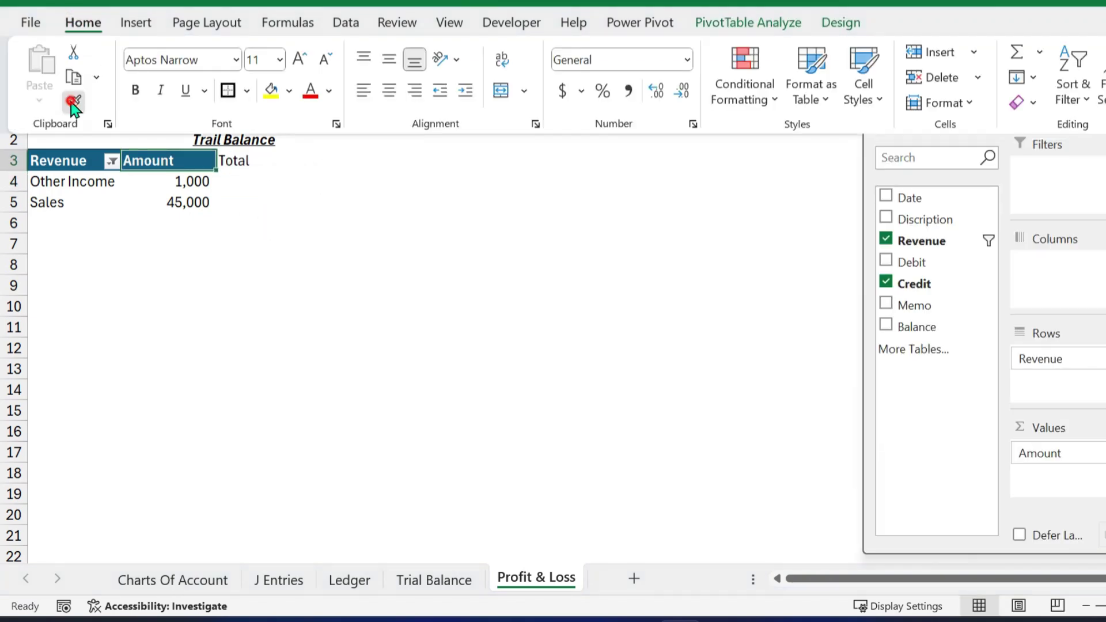
left_click(250, 163)
left_click(352, 262)
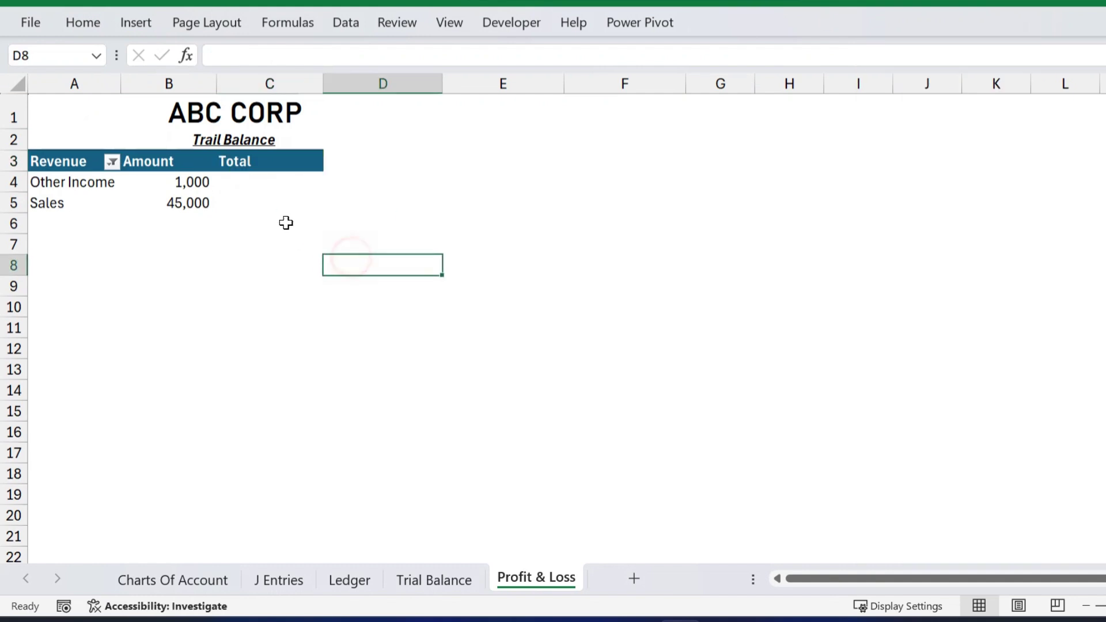
left_click_drag(219, 87, 256, 89)
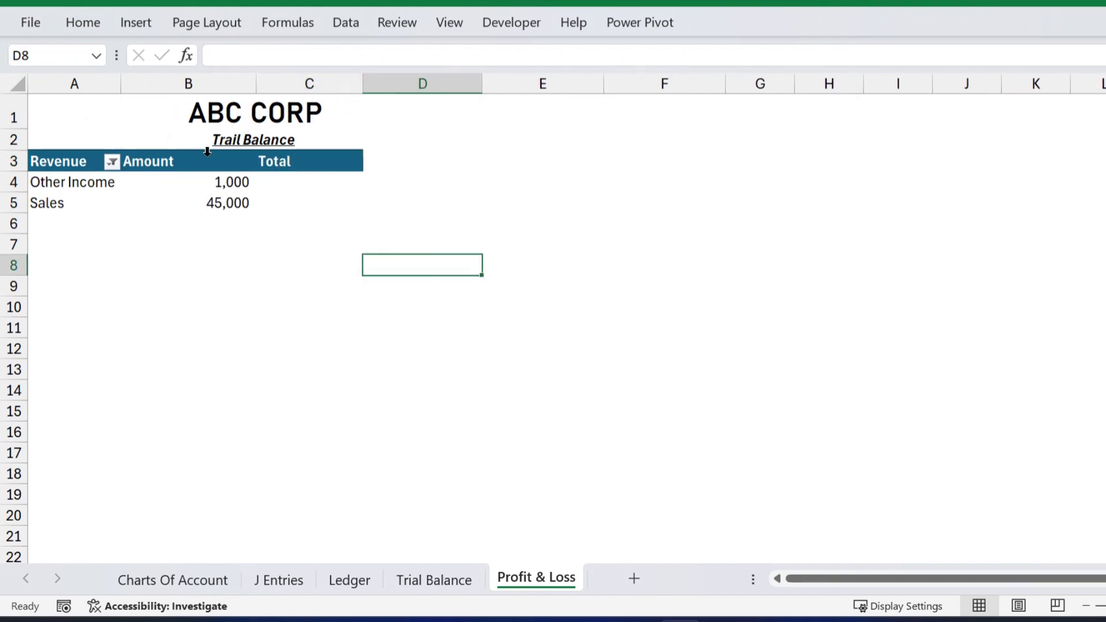
left_click_drag(204, 161, 408, 163)
left_click_drag(239, 151, 371, 160)
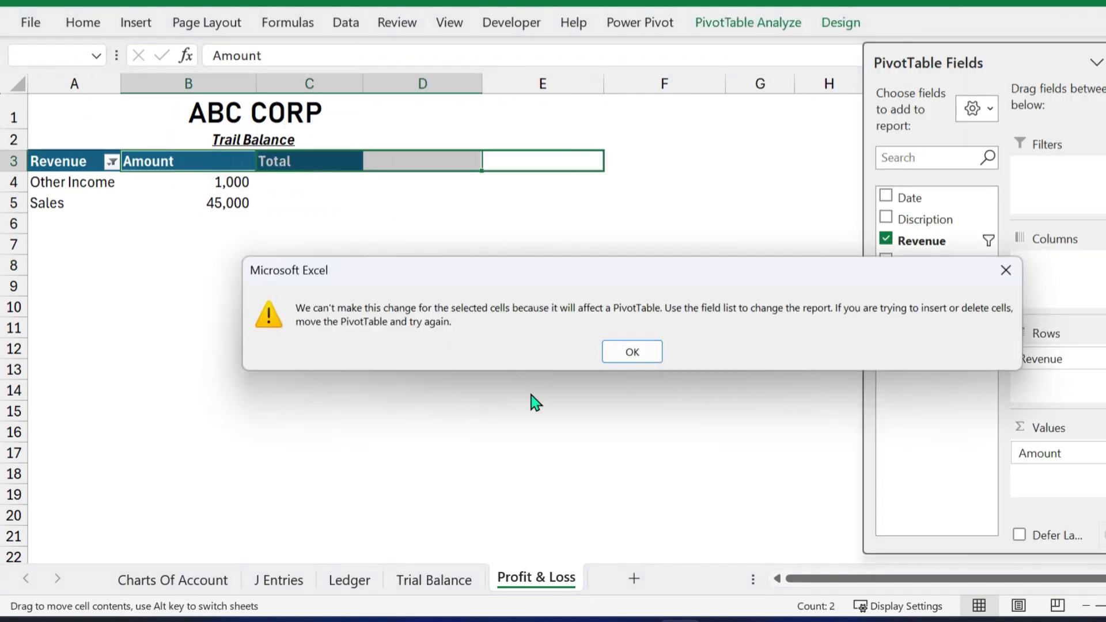
left_click(632, 351)
left_click(399, 264)
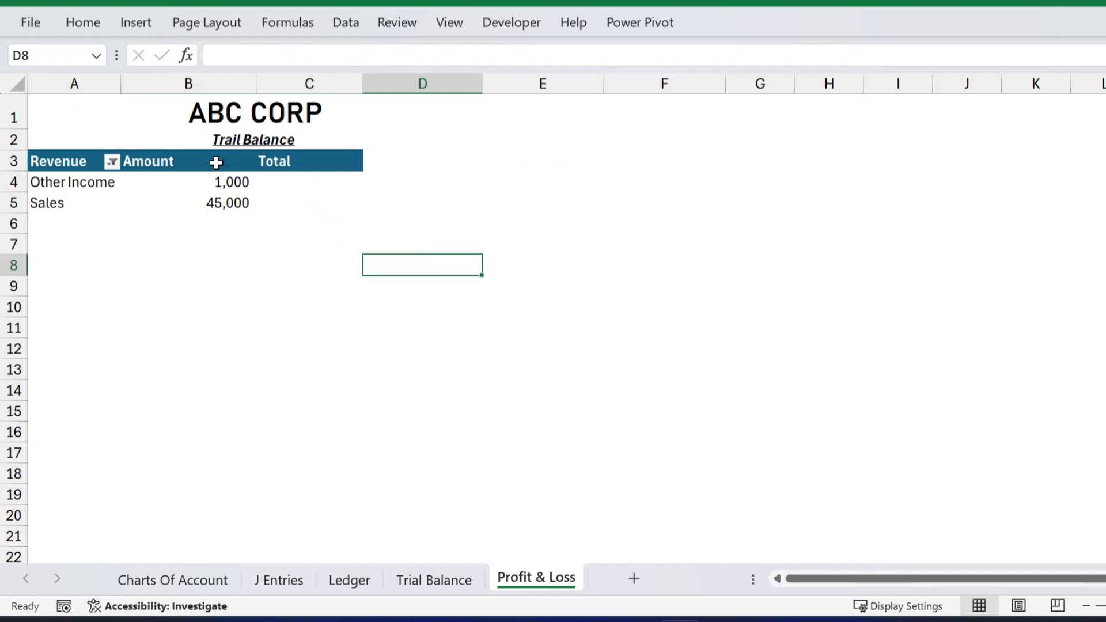
Right-align the Amount and Total headers in row 3.
left_click_drag(215, 160, 274, 160)
left_click(83, 22)
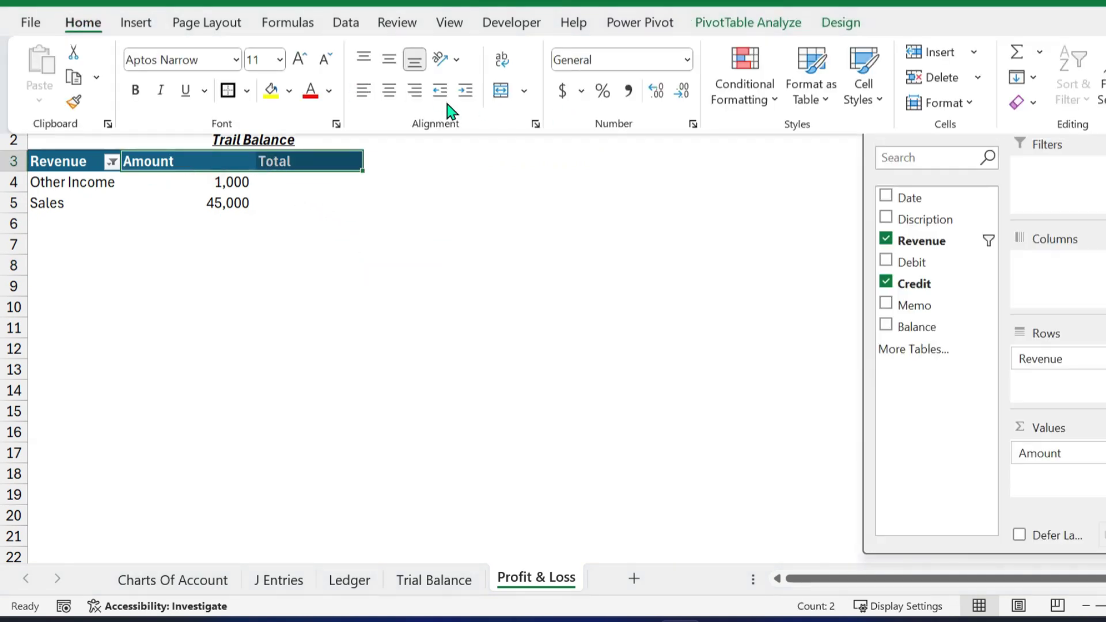
left_click(414, 90)
left_click(330, 190)
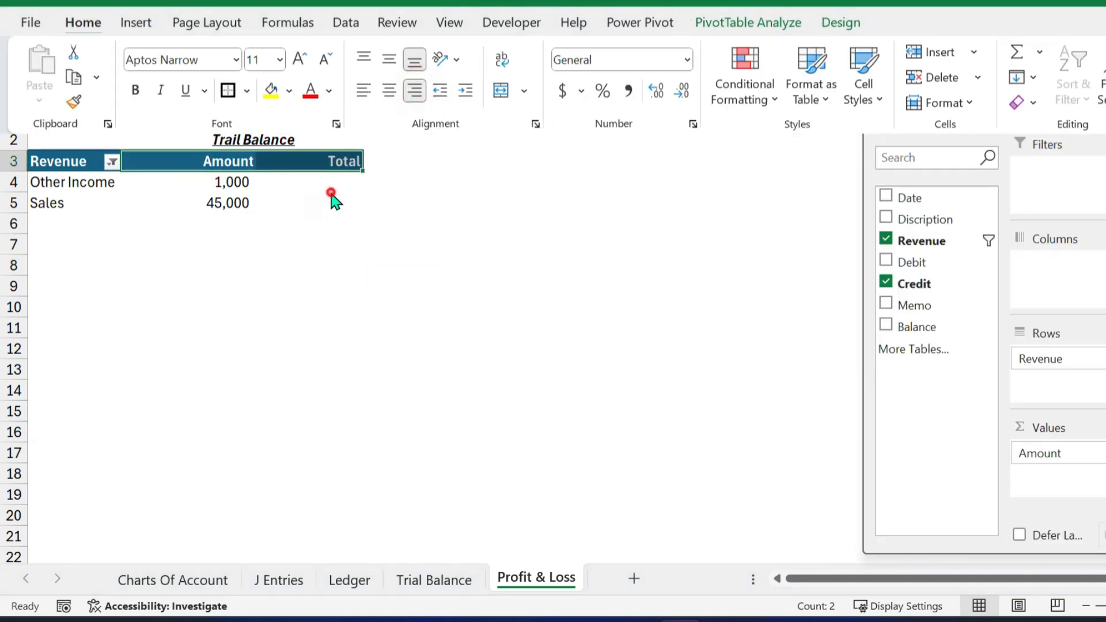
Total the revenue amounts in cell C6 with the formula =SUBTOTAL(9,B4:B5).
left_click(301, 232)
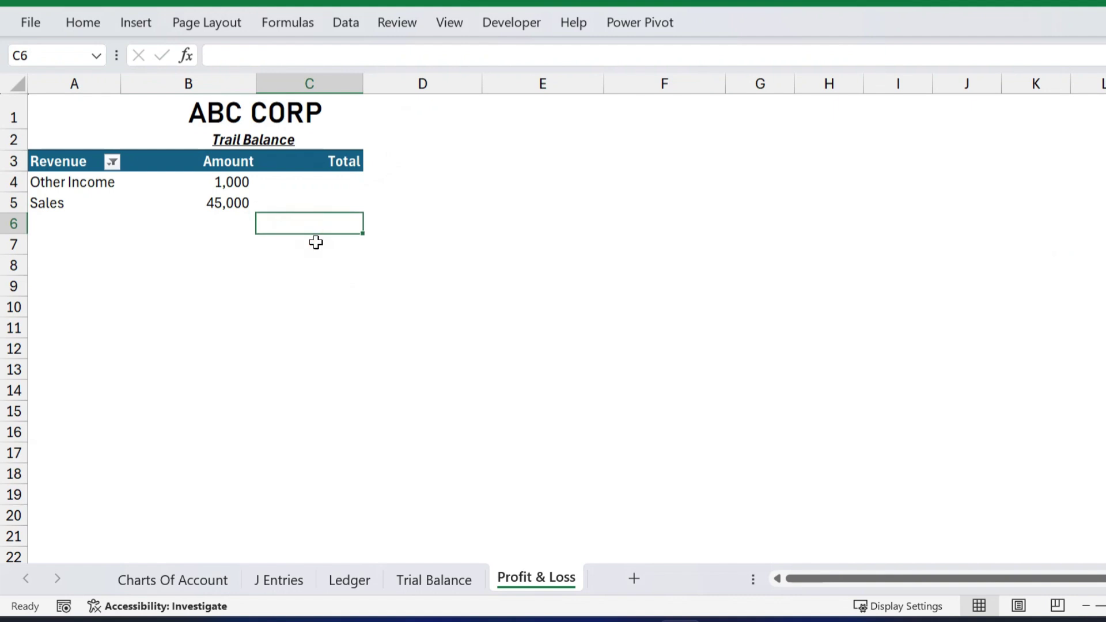
type("=su")
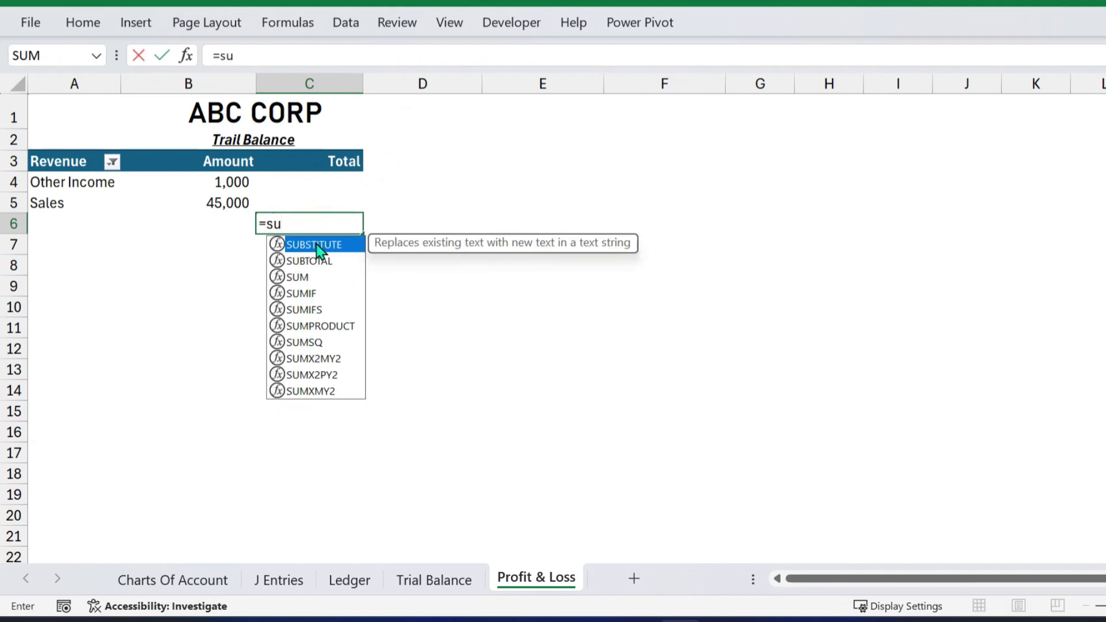
type("bt")
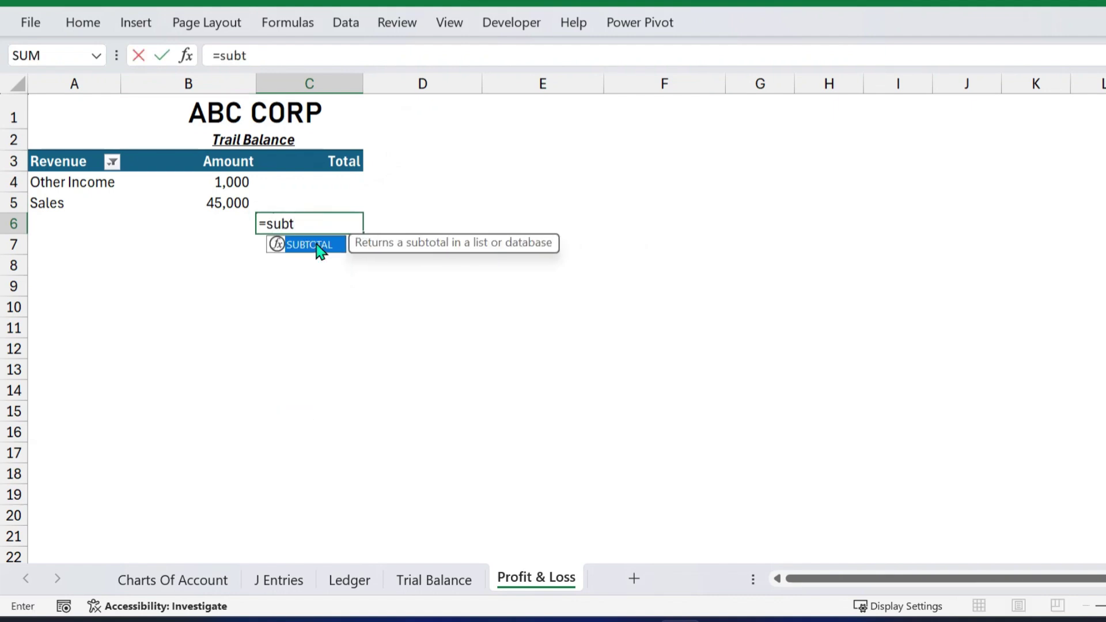
double_click(311, 245)
type("9,")
key("Left")
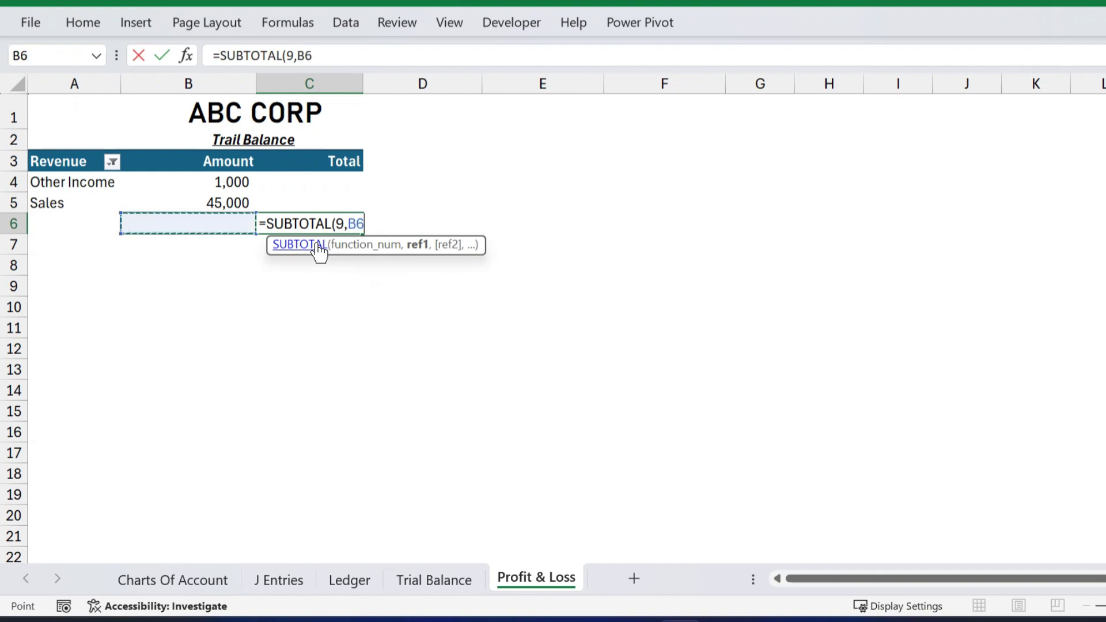
key("Up")
key("shift+Up")
type("(")
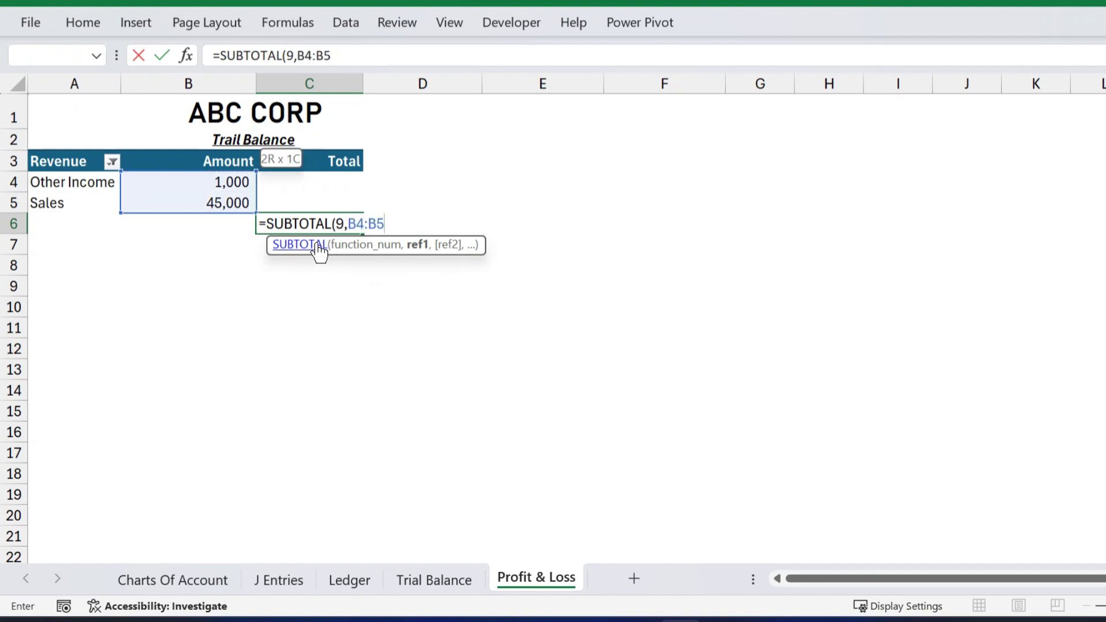
type(")")
key("Return")
key("Up")
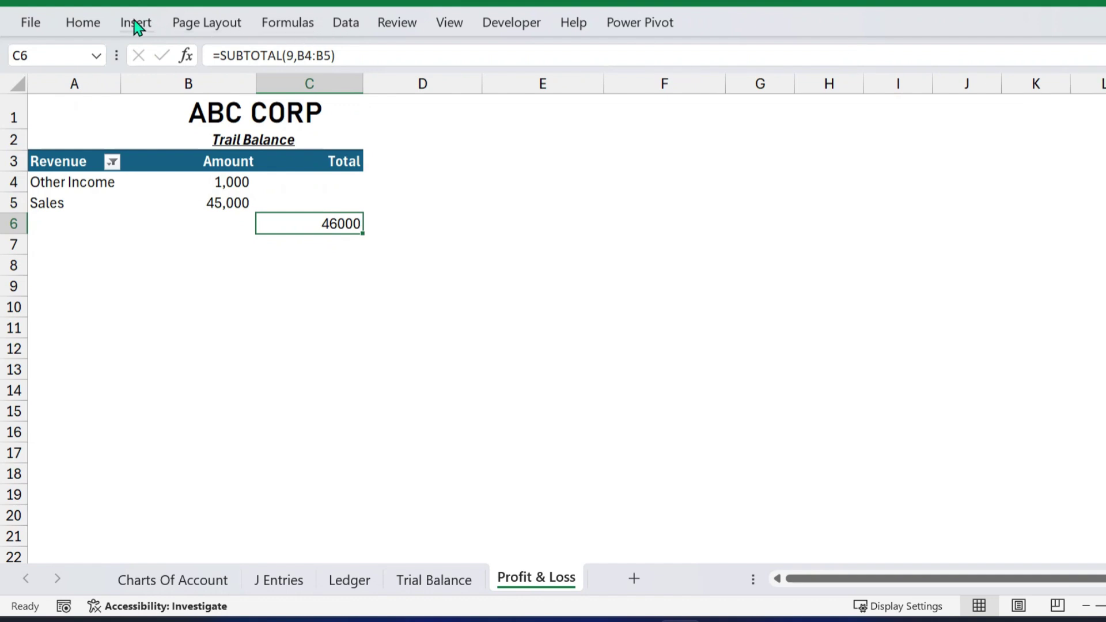
Set the ribbon to always stay shown.
left_click(83, 23)
left_click(1095, 125)
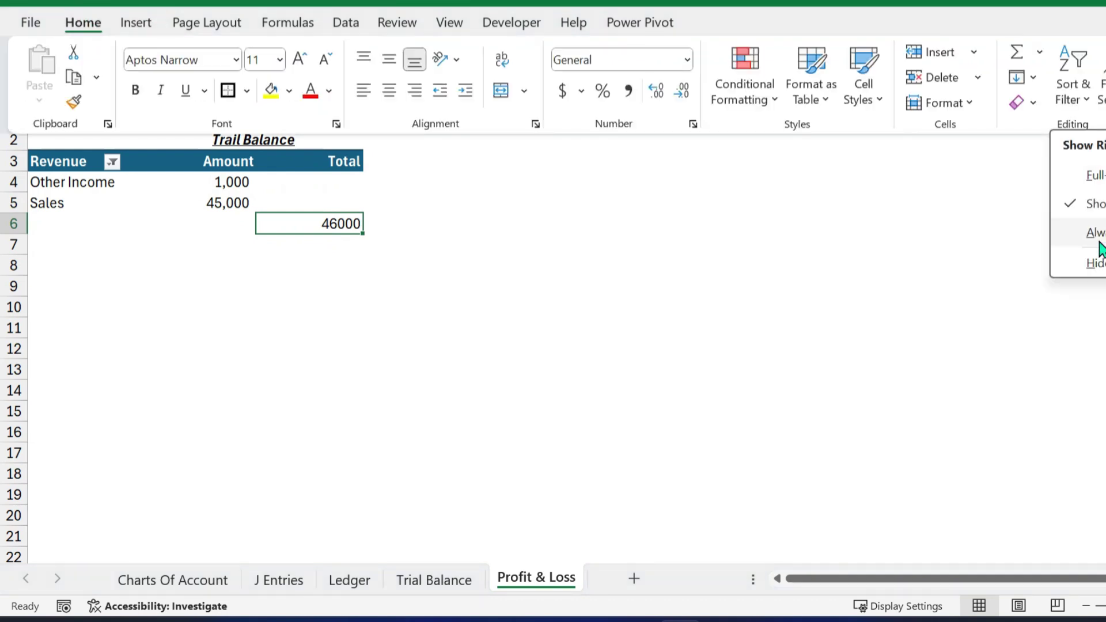
left_click(1097, 230)
left_click(600, 341)
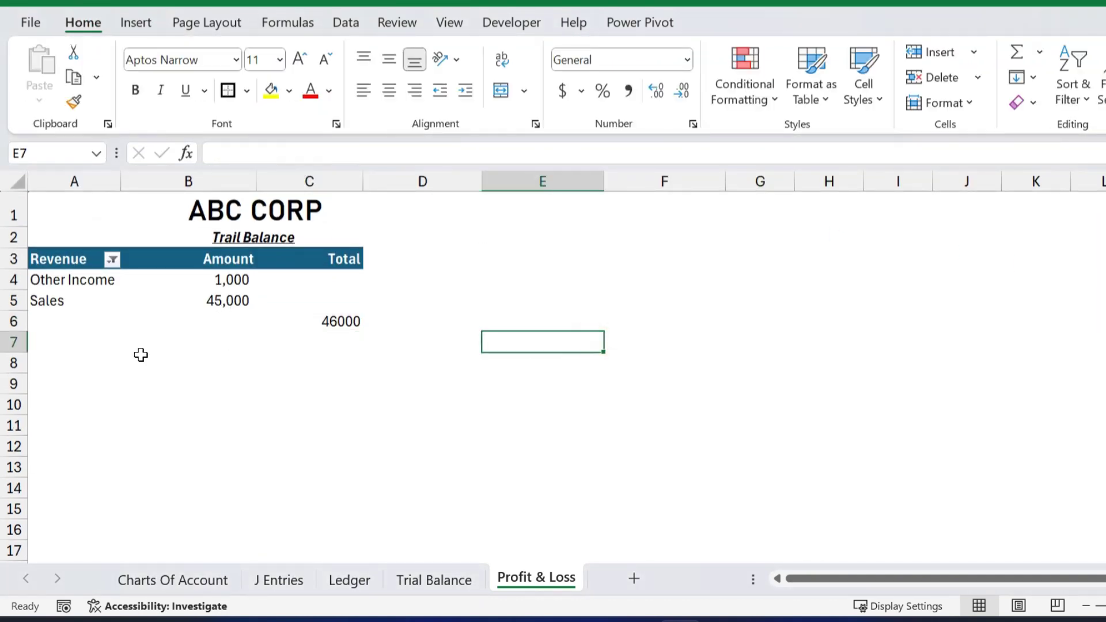
Apply a top border to the revenue total in cell C6.
left_click(332, 323)
left_click(247, 91)
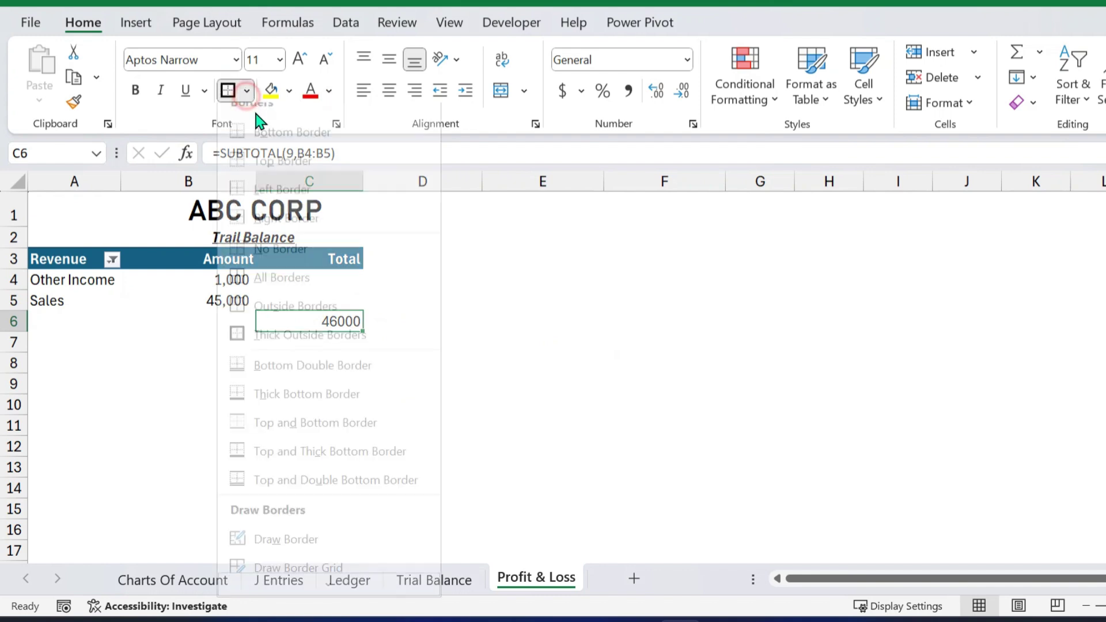
left_click(283, 177)
left_click(338, 397)
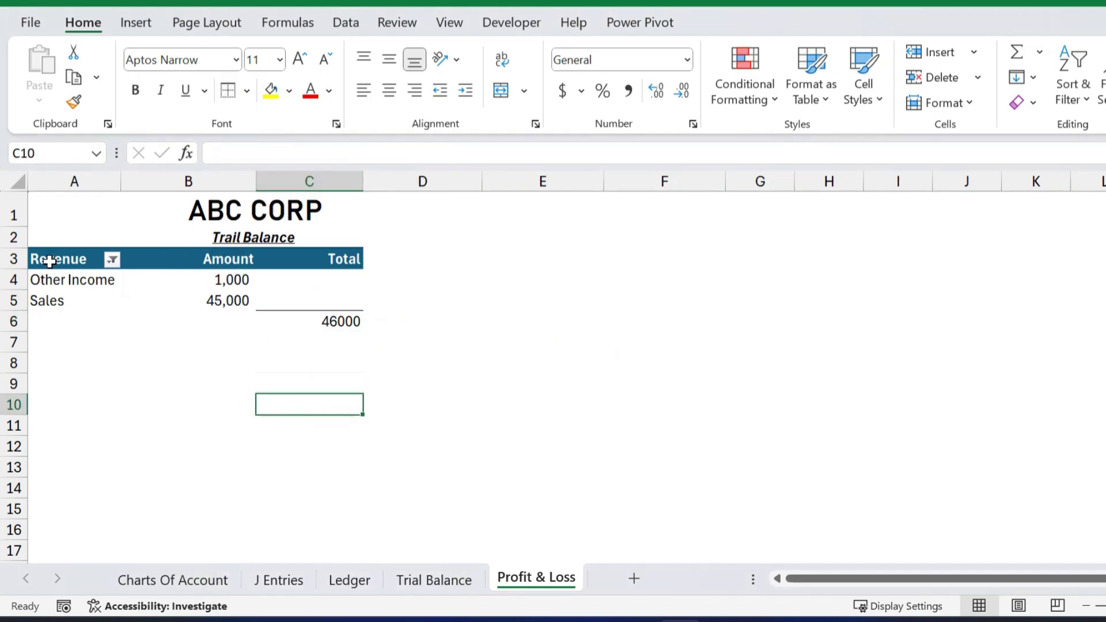
Duplicate the revenue section A3:C6, including its total, starting at cell A8.
left_click_drag(54, 260, 288, 319)
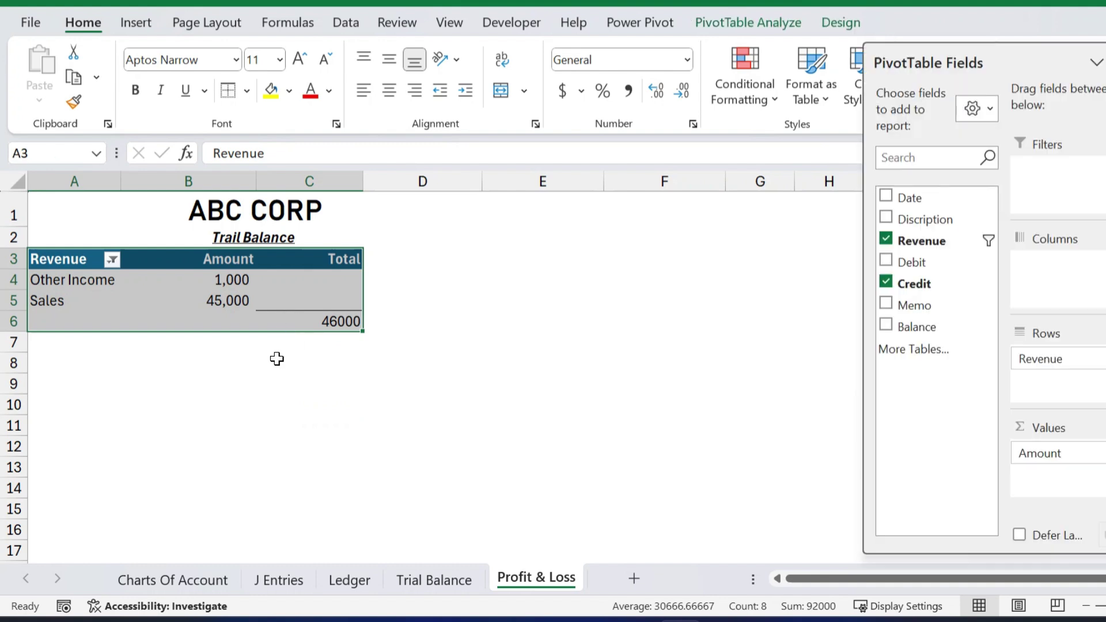
key("ctrl+c")
left_click(64, 363)
key("ctrl+v")
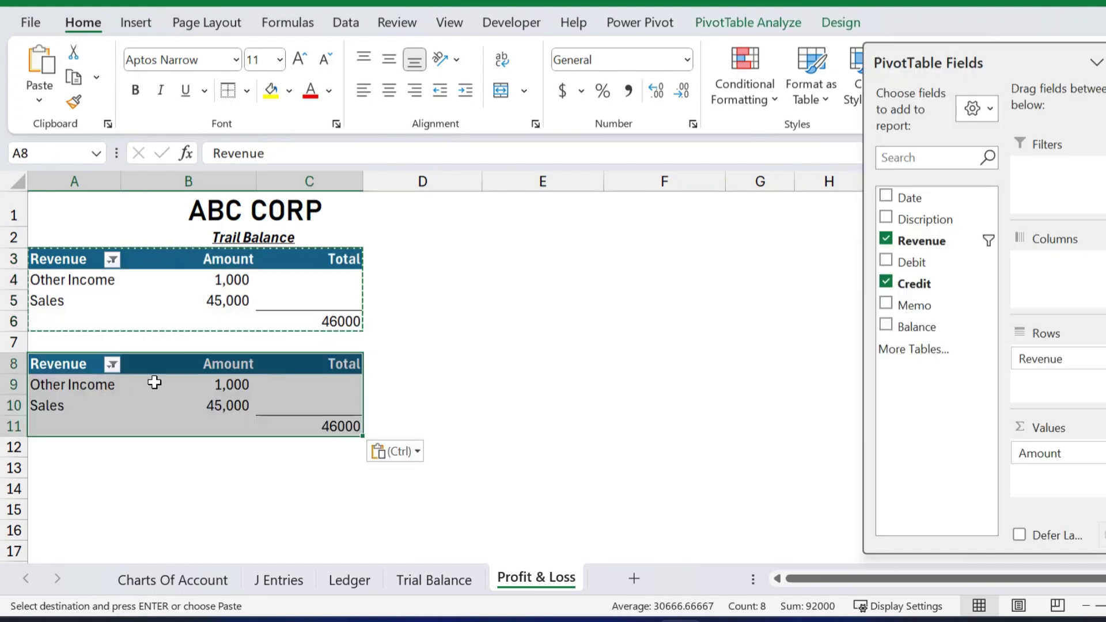
left_click_drag(157, 480, 245, 470)
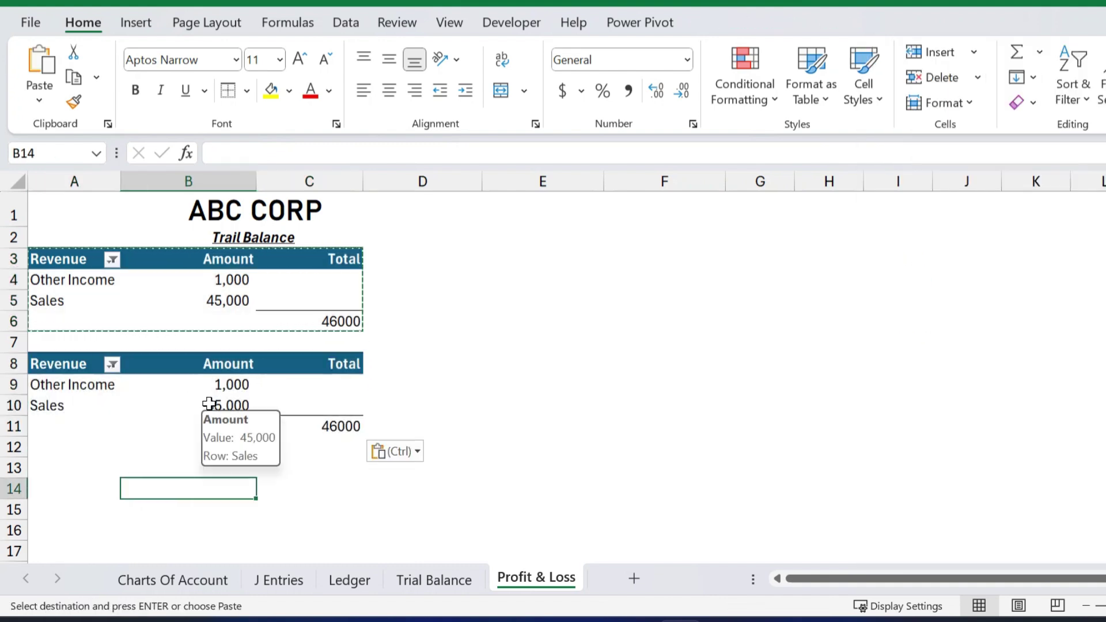
Replace the Credit field with Debit in the copied pivot table, accepting the overwrite of overlapping data.
left_click(61, 386)
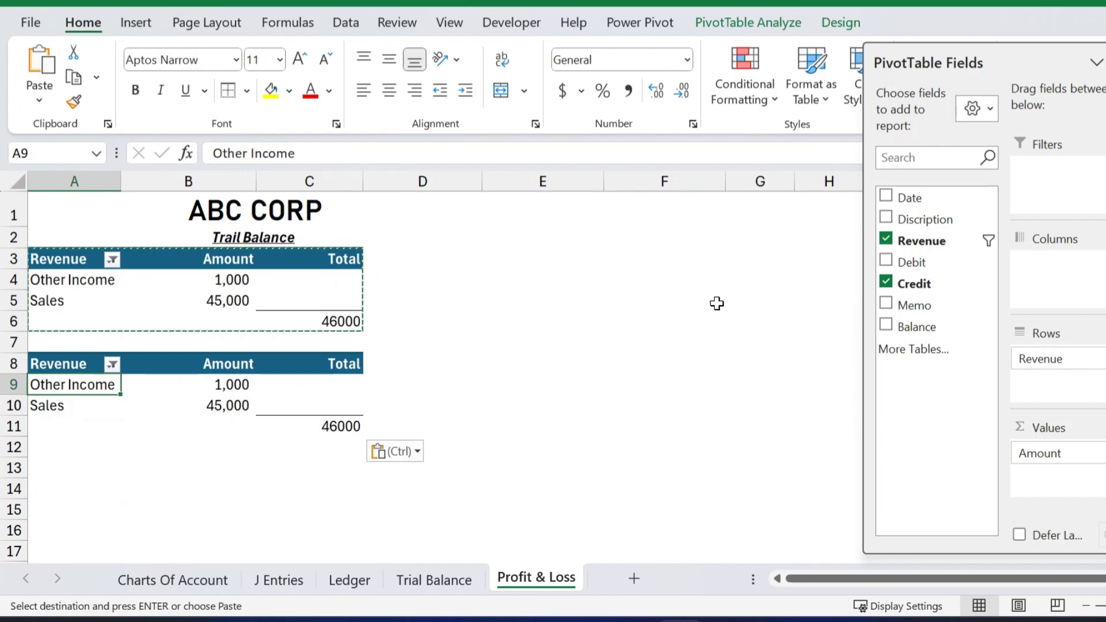
left_click(885, 263)
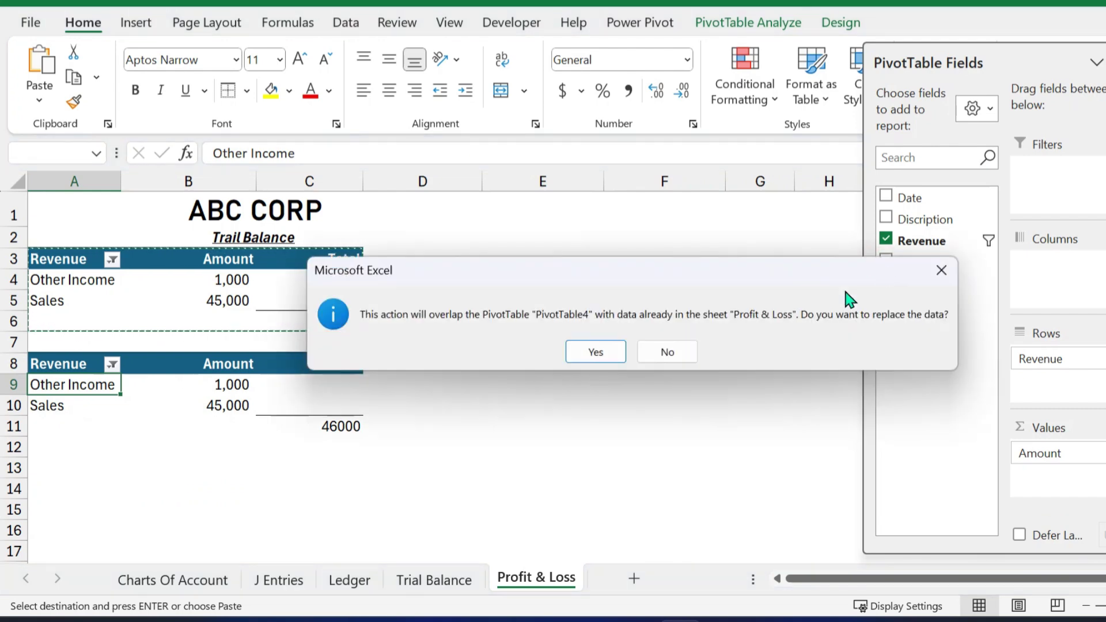
key("Return")
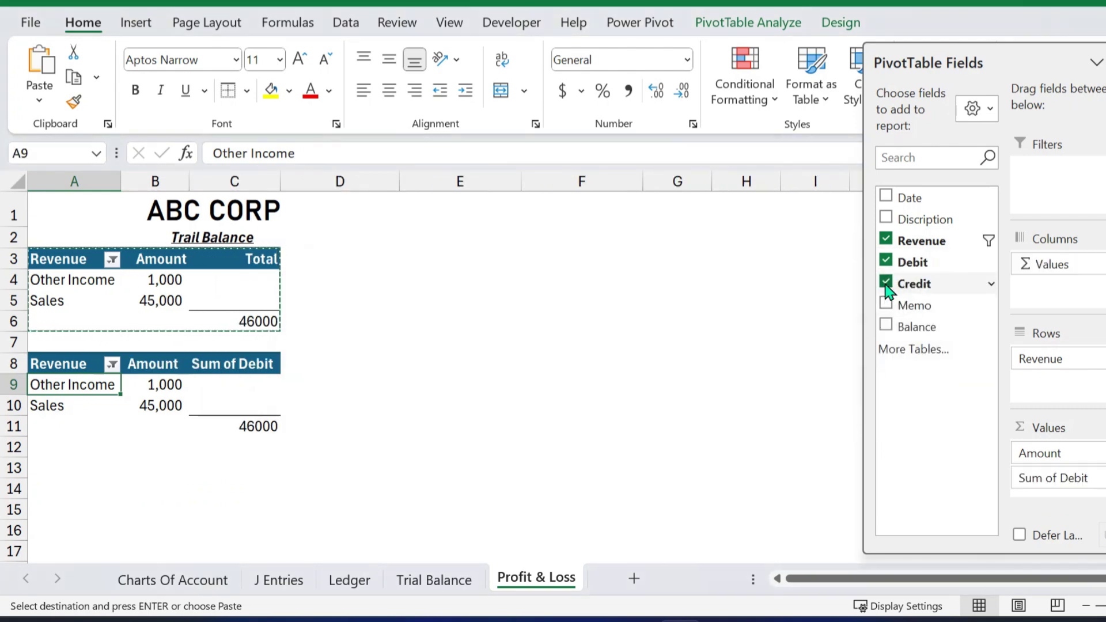
left_click(887, 284)
left_click(109, 441)
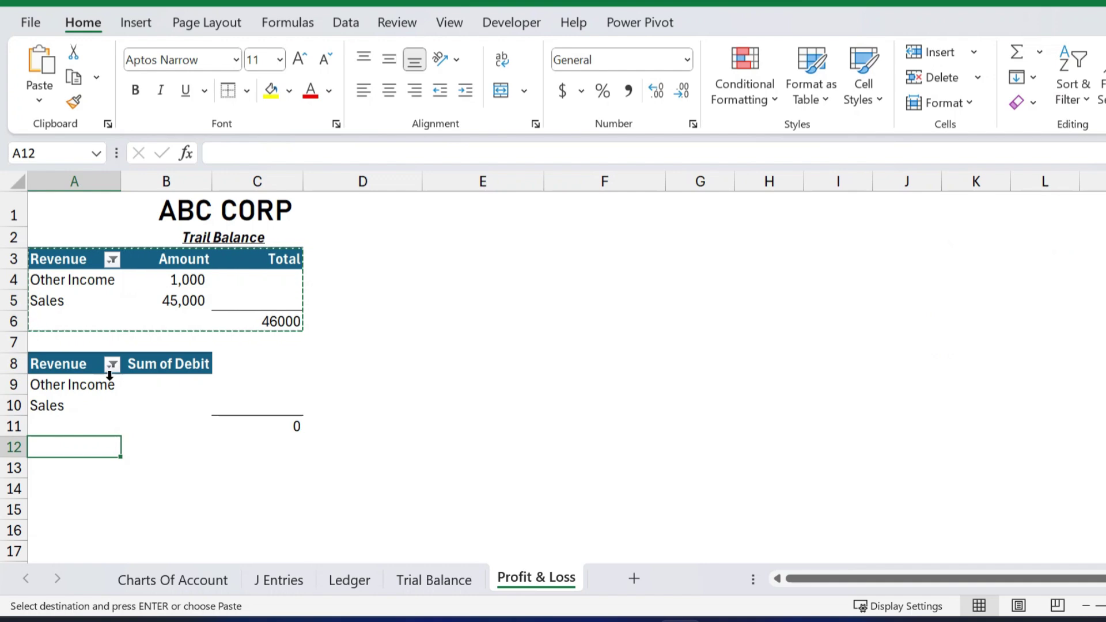
Filter the copied pivot table in row 8 to only Cost of Good Sold.
left_click(112, 364)
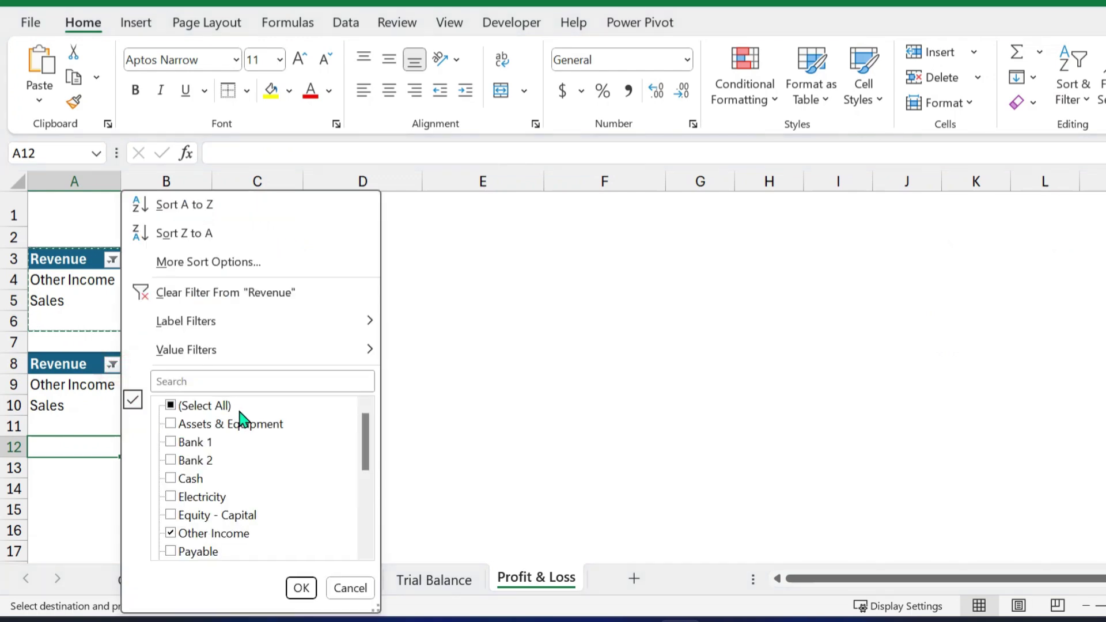
left_click(171, 406)
left_click(172, 406)
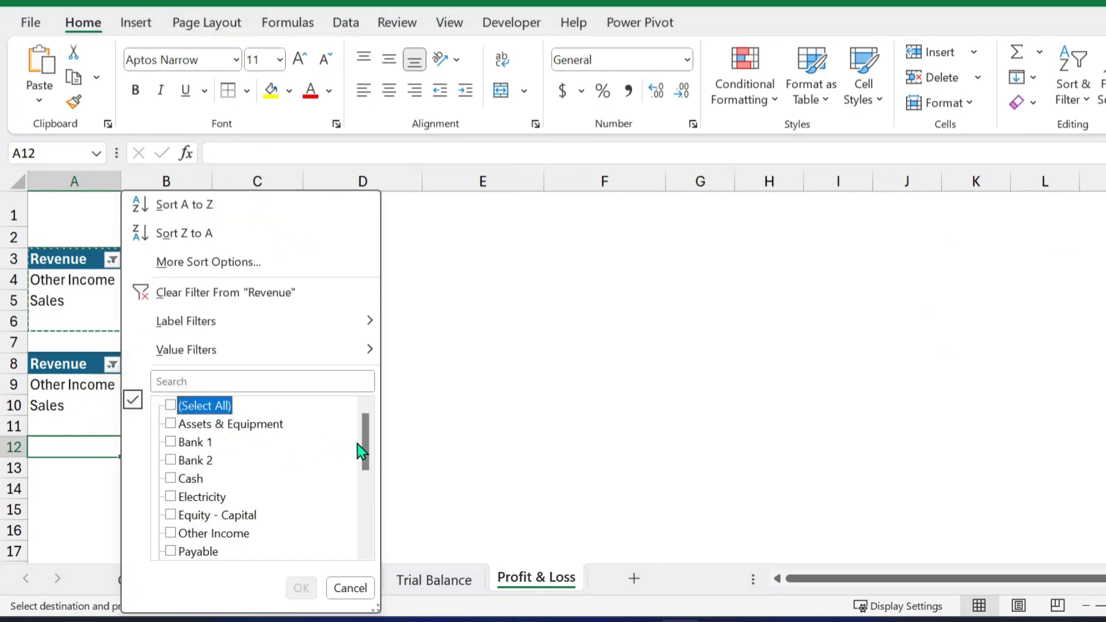
left_click_drag(357, 444, 363, 525)
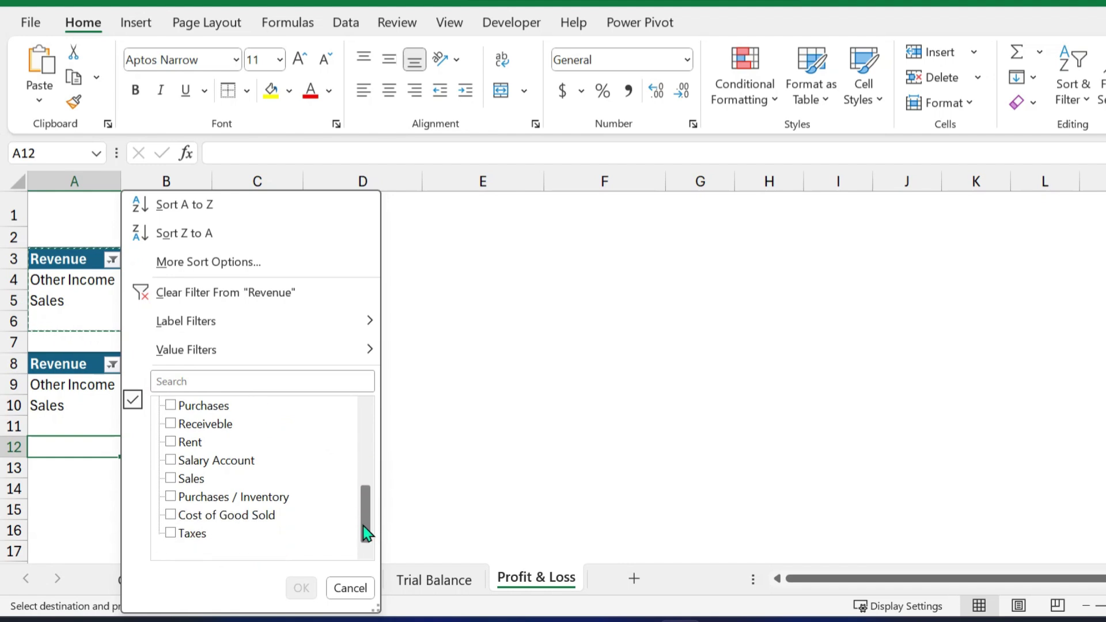
left_click(171, 515)
left_click(302, 590)
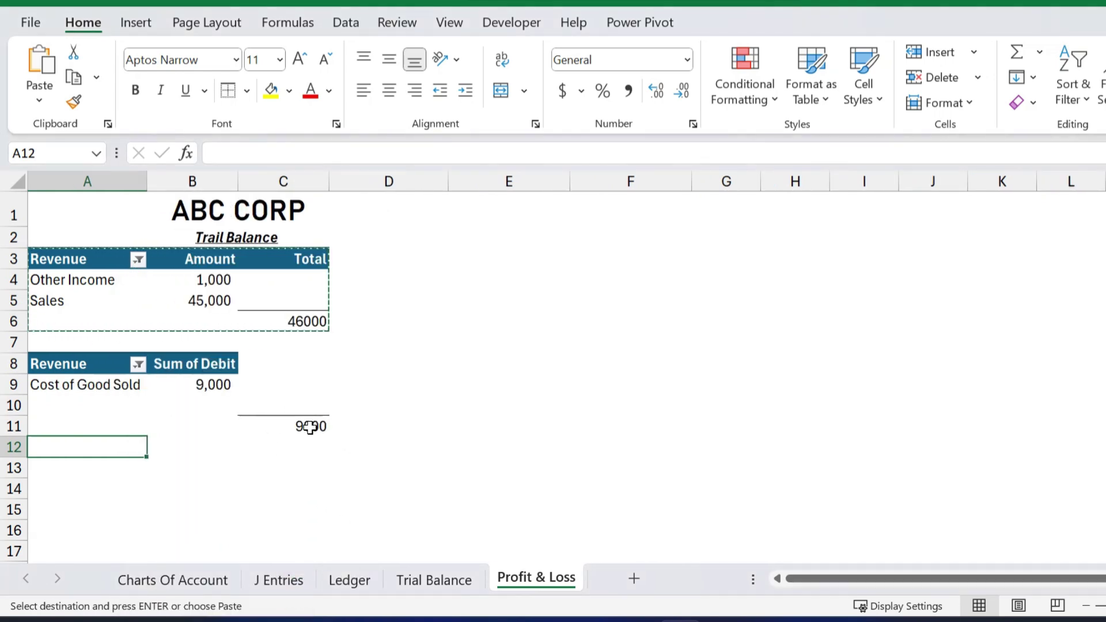
left_click(310, 427)
left_click(83, 454)
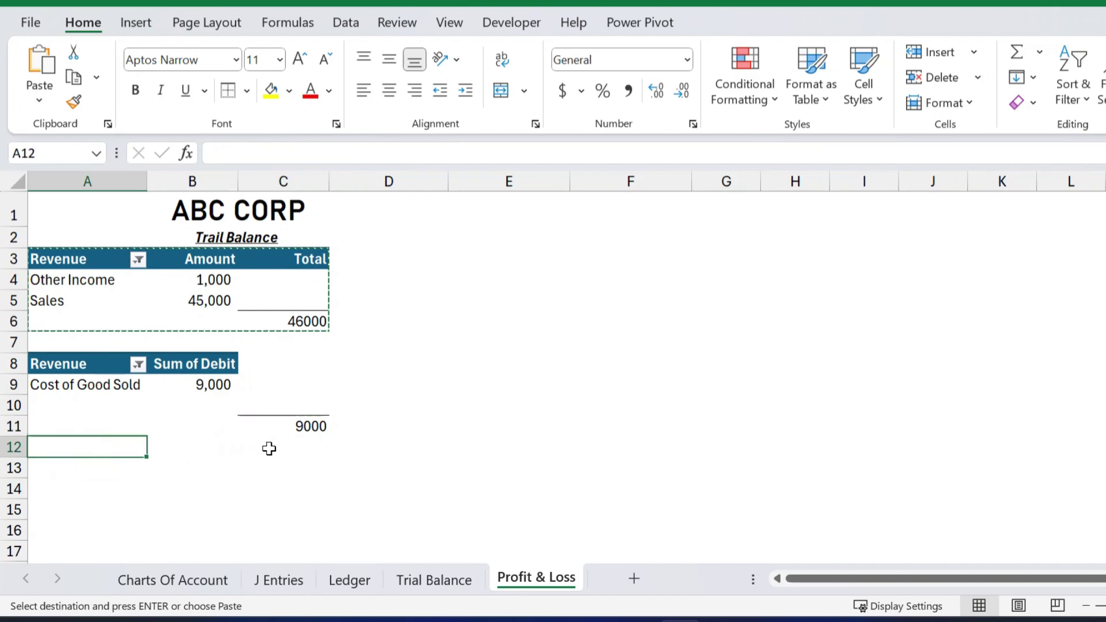
Calculate gross profit in cell C12 with the formula =C6-C11.
left_click(269, 448)
type("=")
key("Up")
key("Up")
key("Up")
key("Up")
key("Up")
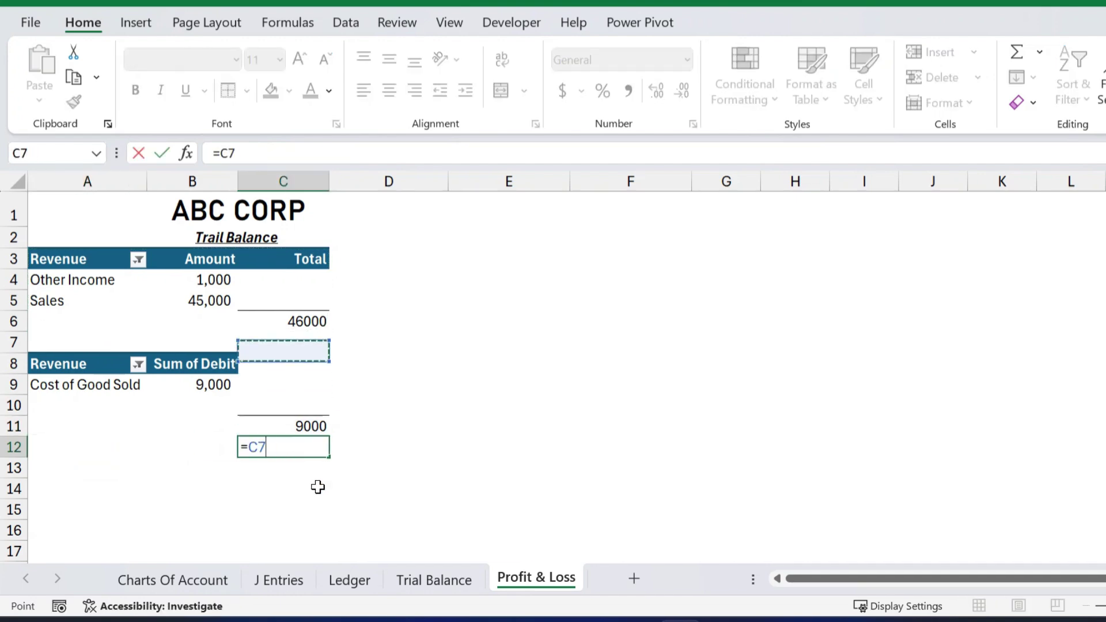
key("Up")
type("-")
key("Up")
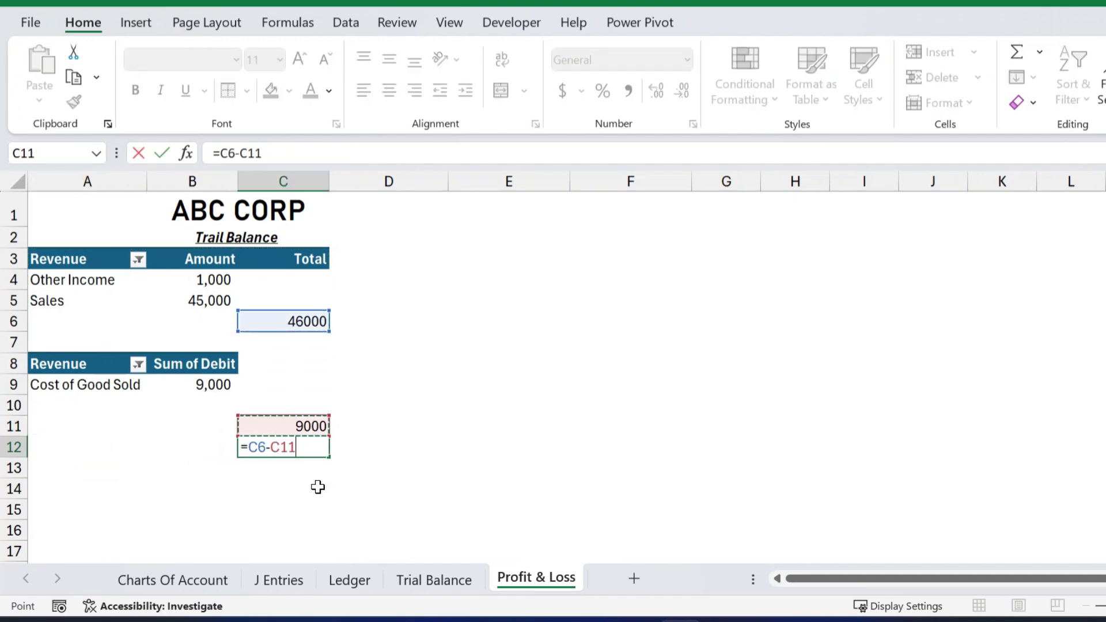
key("ctrl+Return")
Label the calculated row by entering "Gross Profit" in cell A12.
key("Left")
key("Left")
type("G")
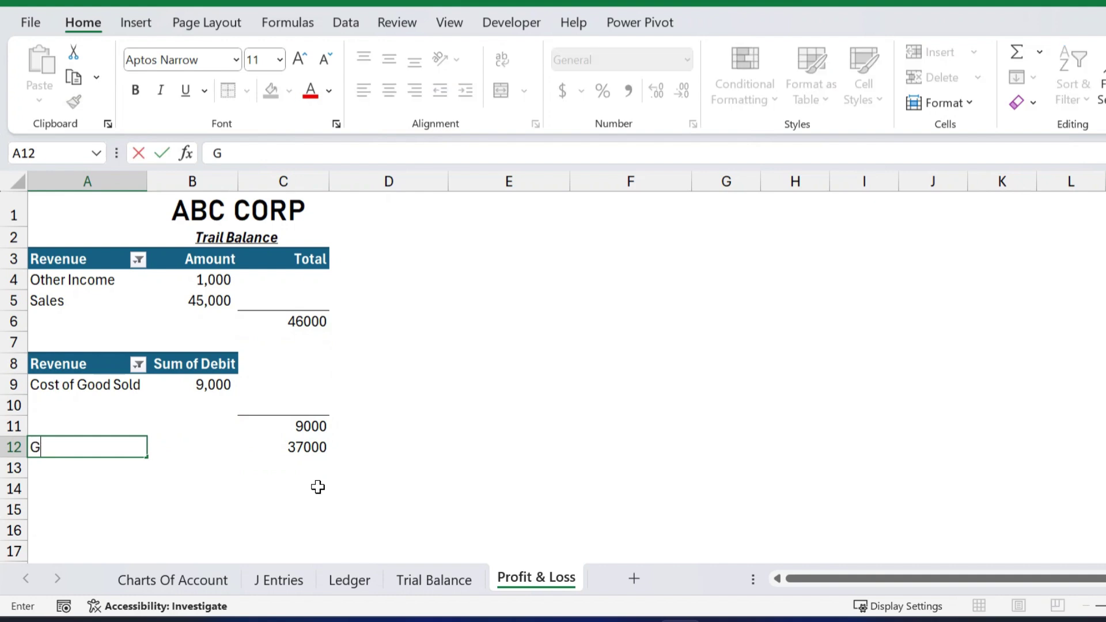
type("ross Profit")
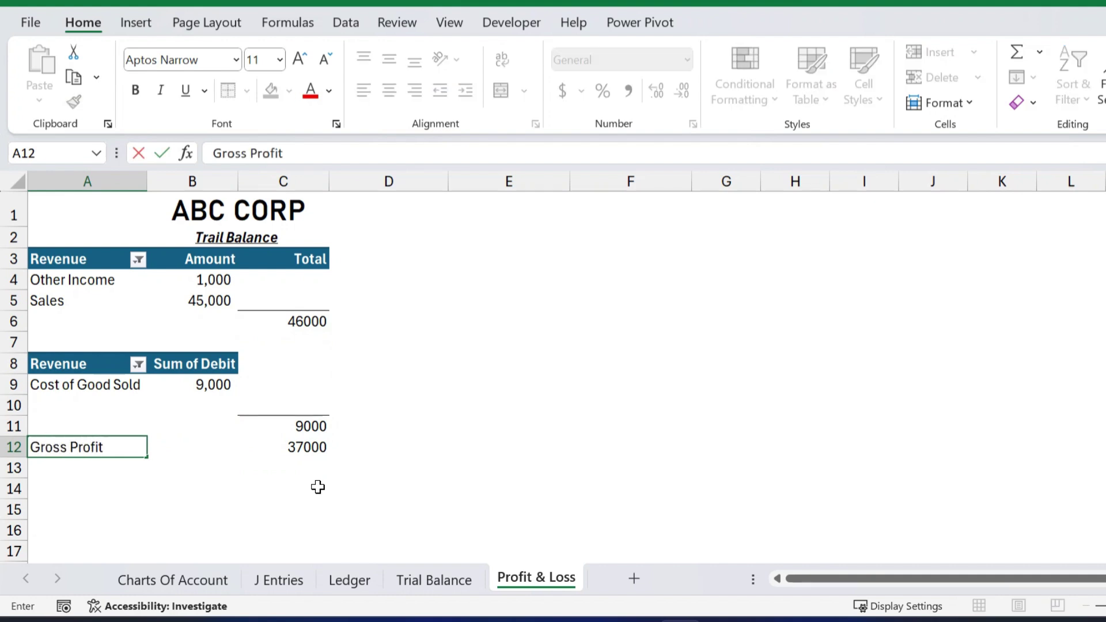
left_click(335, 504)
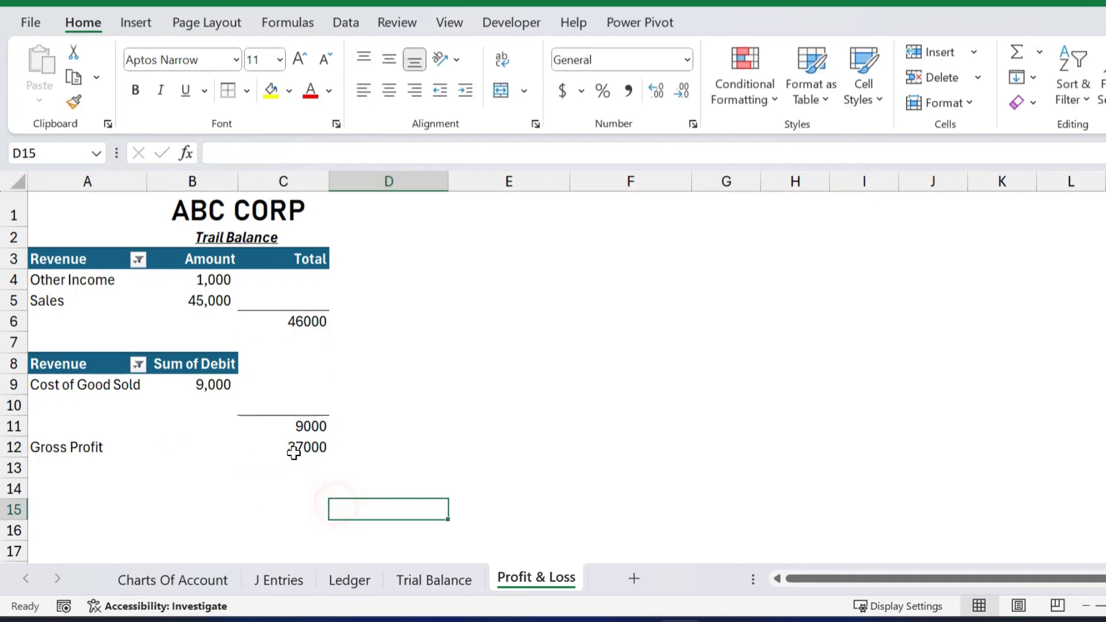
Apply a Top and Thick Bottom Border to the gross profit amount in cell C12.
left_click(294, 449)
left_click(247, 91)
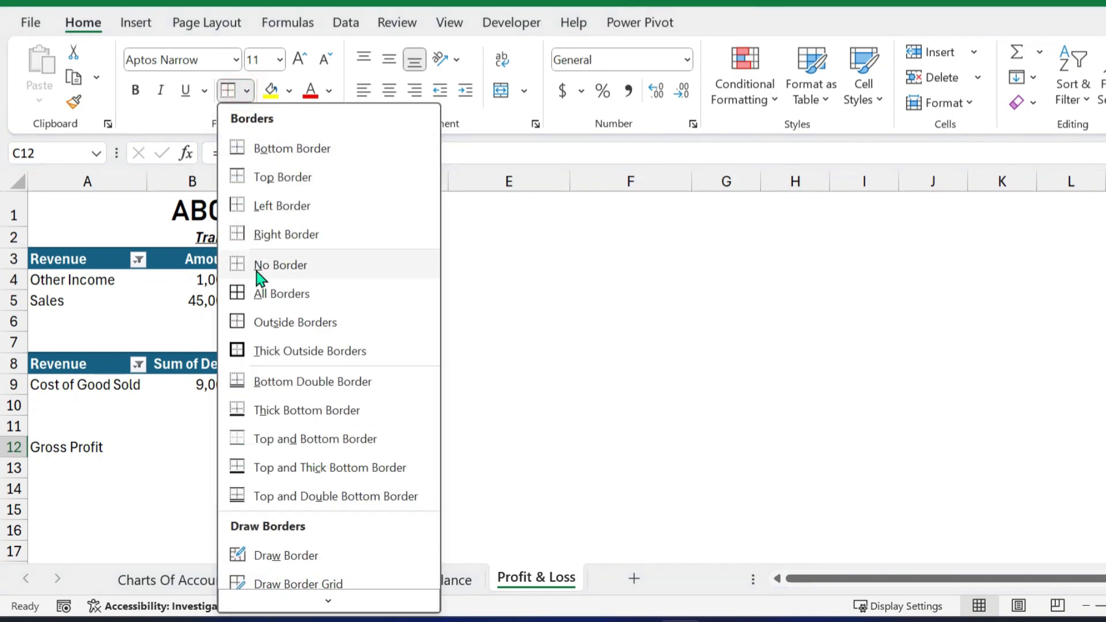
left_click(276, 464)
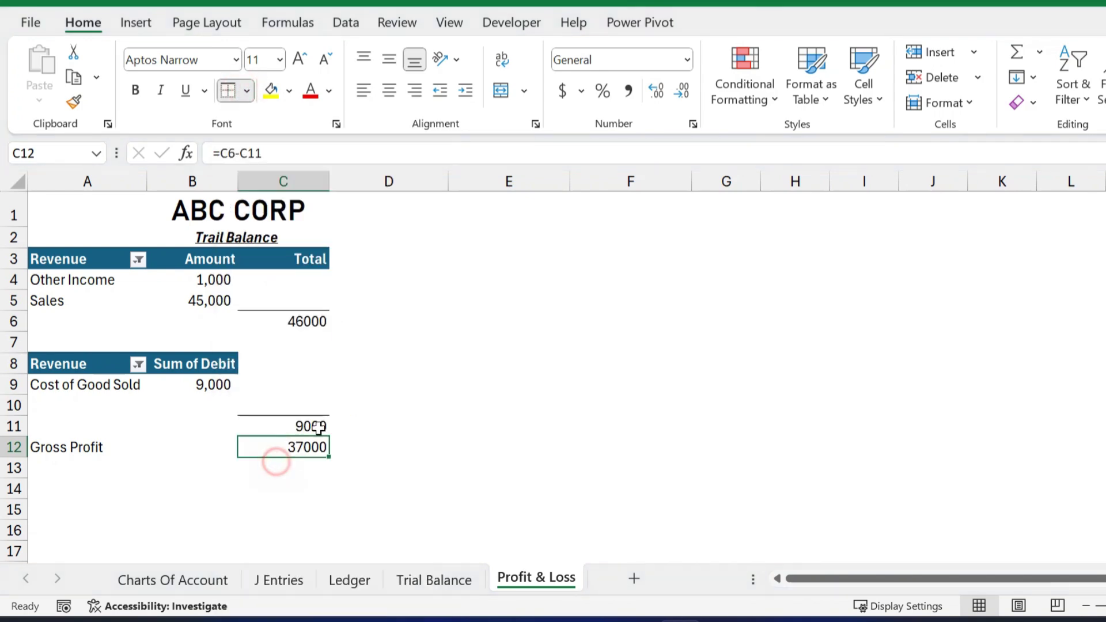
Make the Gross Profit label in cell A12 bold and italic.
left_click(95, 452)
key("ctrl+b")
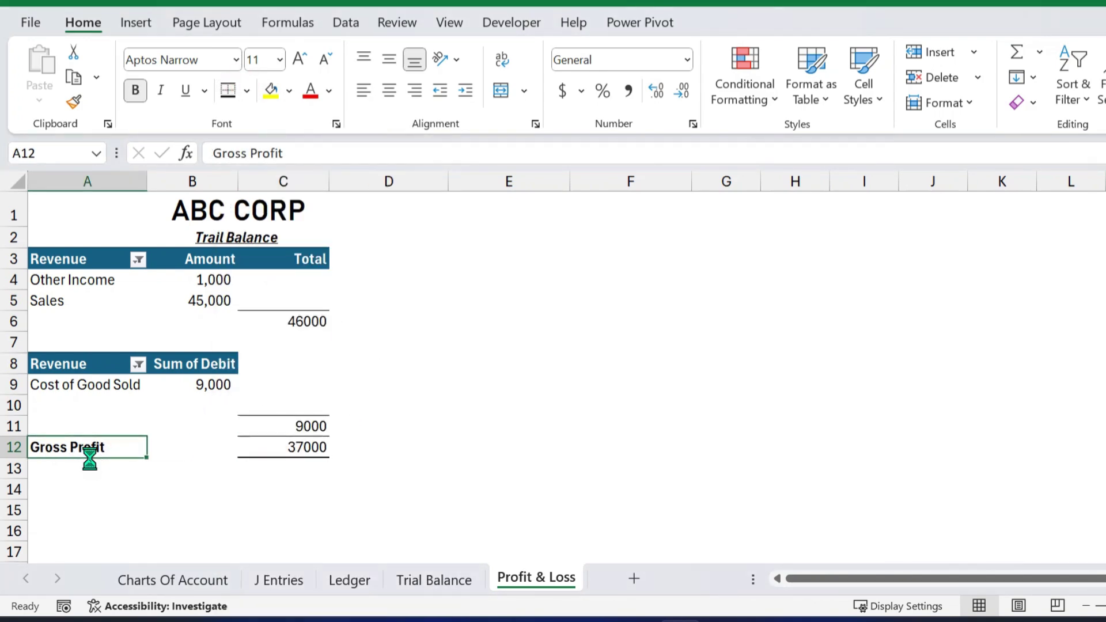
key("ctrl+i")
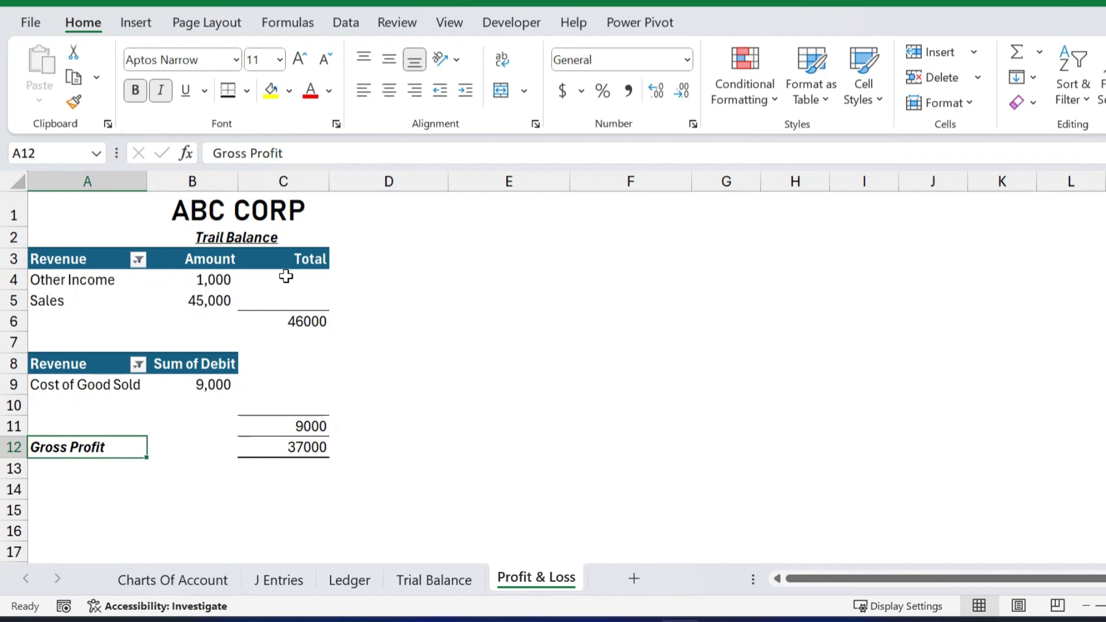
Format the amounts in column C with thousands separators and no decimal places.
left_click(283, 182)
left_click(628, 91)
left_click(685, 94)
left_click(686, 94)
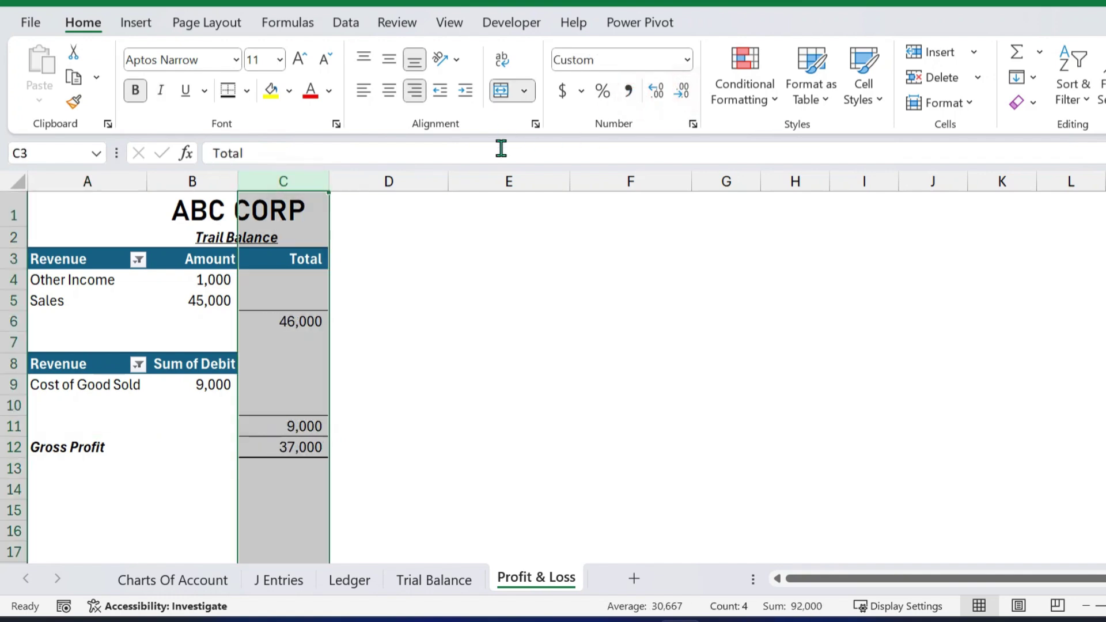
left_click(382, 279)
Duplicate the Cost of Good Sold pivot table from A8:B10, starting at cell A14.
scroll(309, 455, "down", 1)
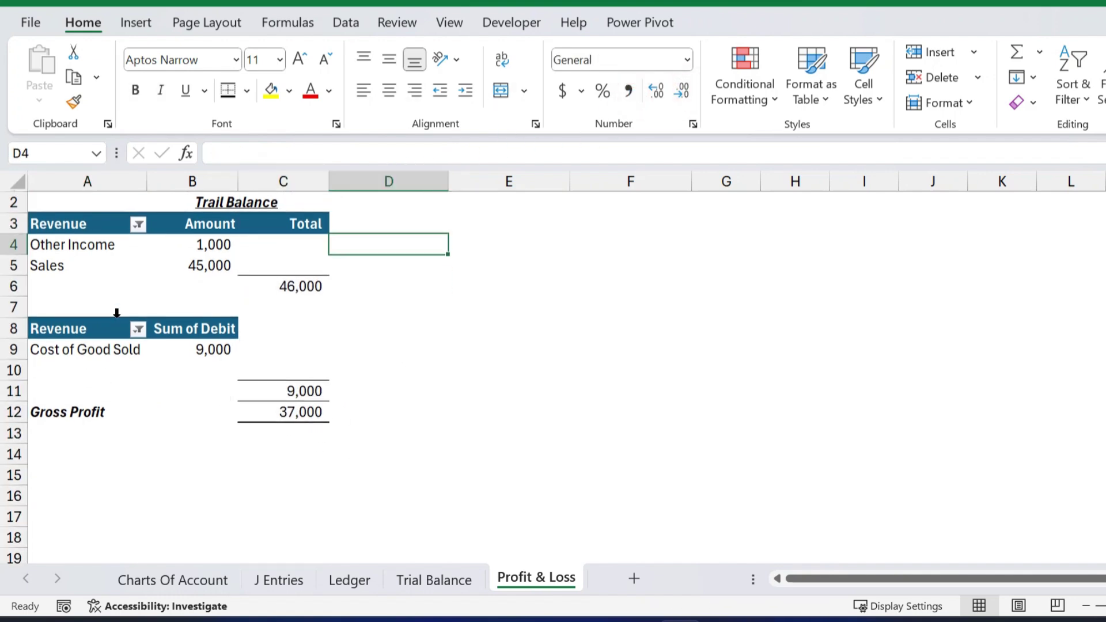
left_click_drag(44, 328, 219, 366)
key("ctrl+c")
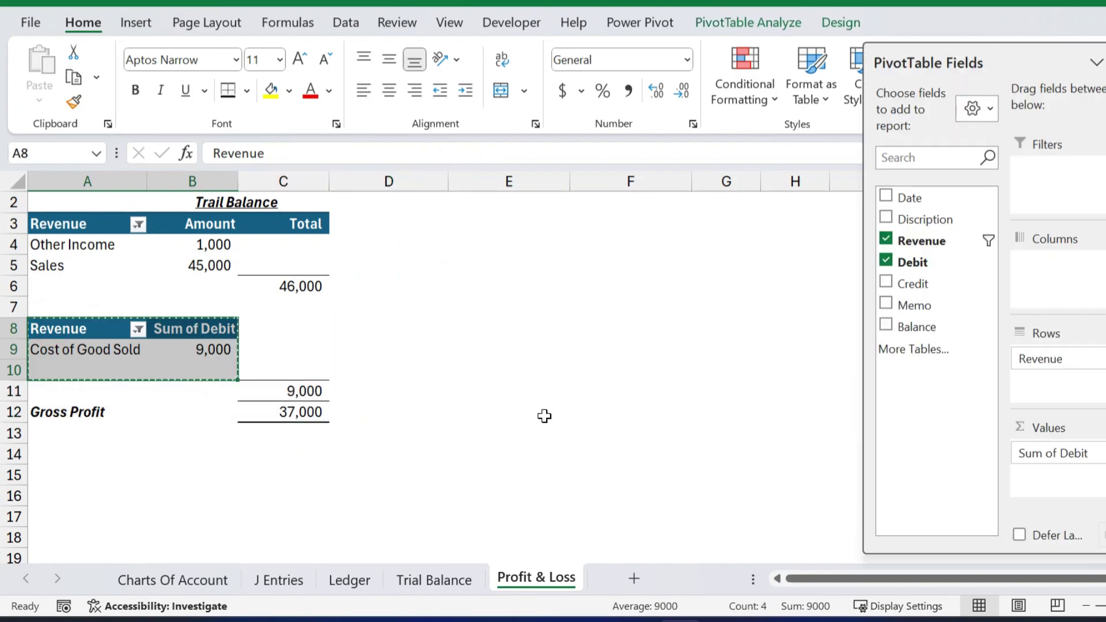
left_click(69, 455)
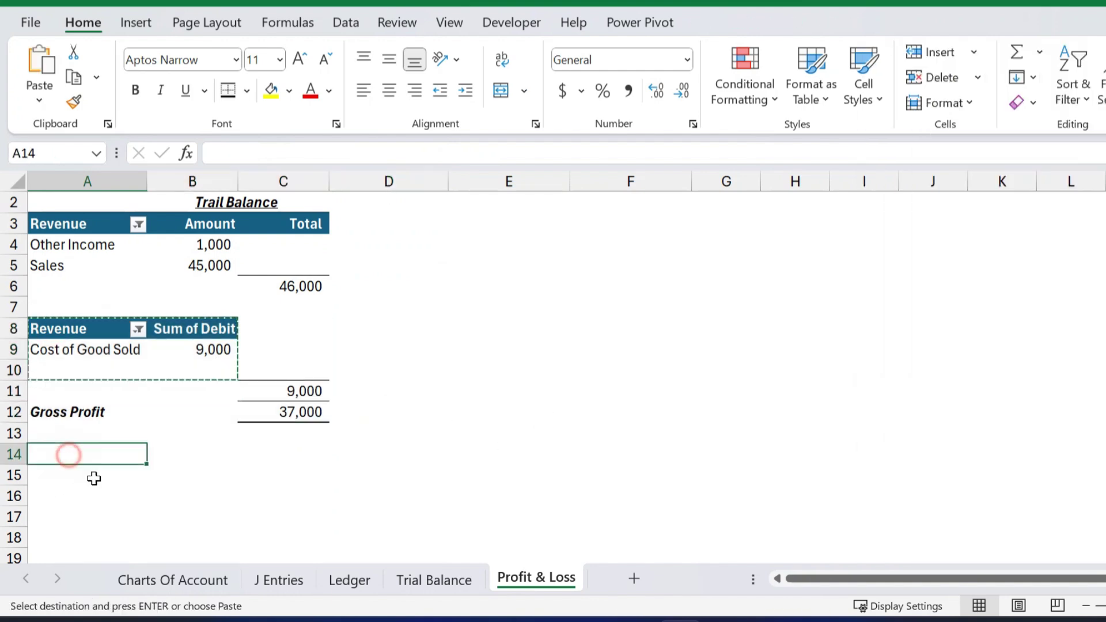
key("ctrl+v")
left_click(313, 458)
left_click(63, 476)
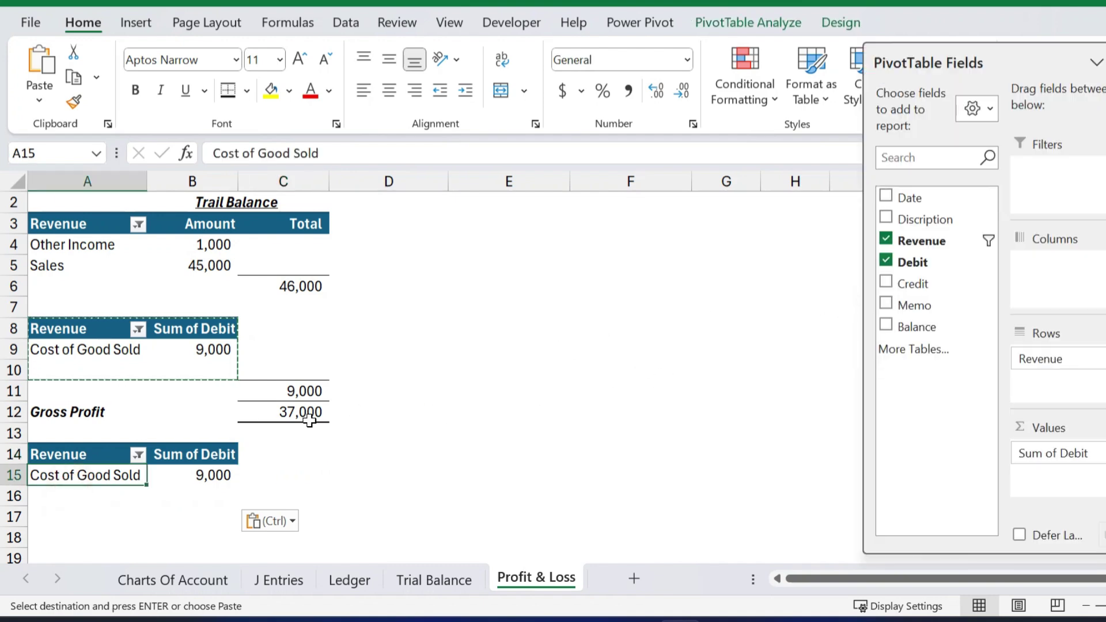
Try to paste the Amount header from B3 over the Sum of Debit header in B8.
left_click(200, 228)
key("ctrl+c")
left_click(186, 327)
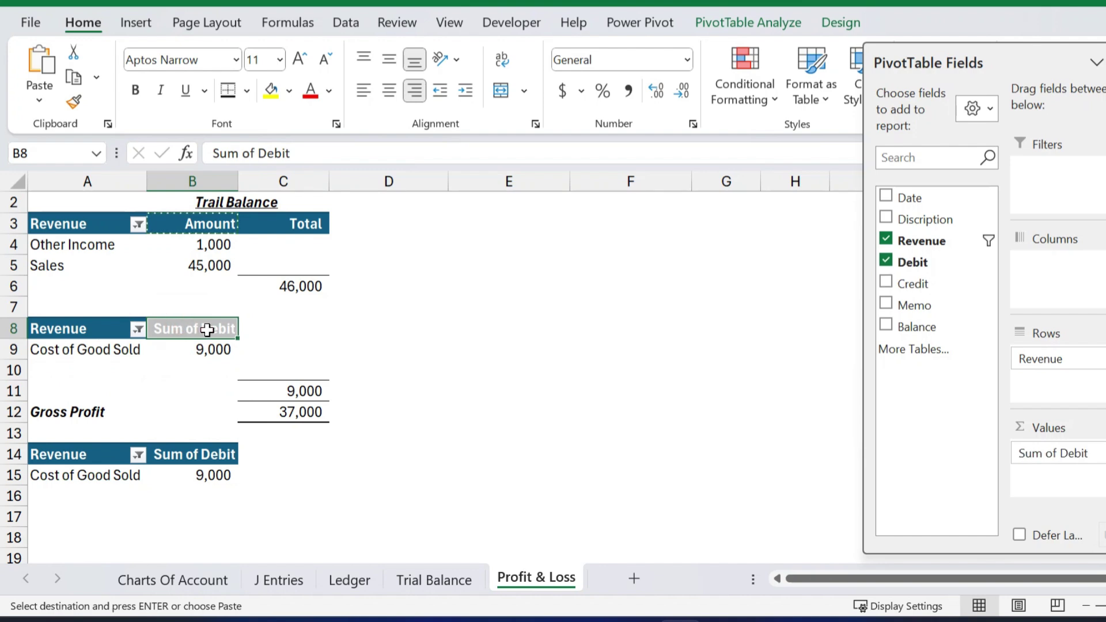
key("ctrl+v")
left_click(628, 350)
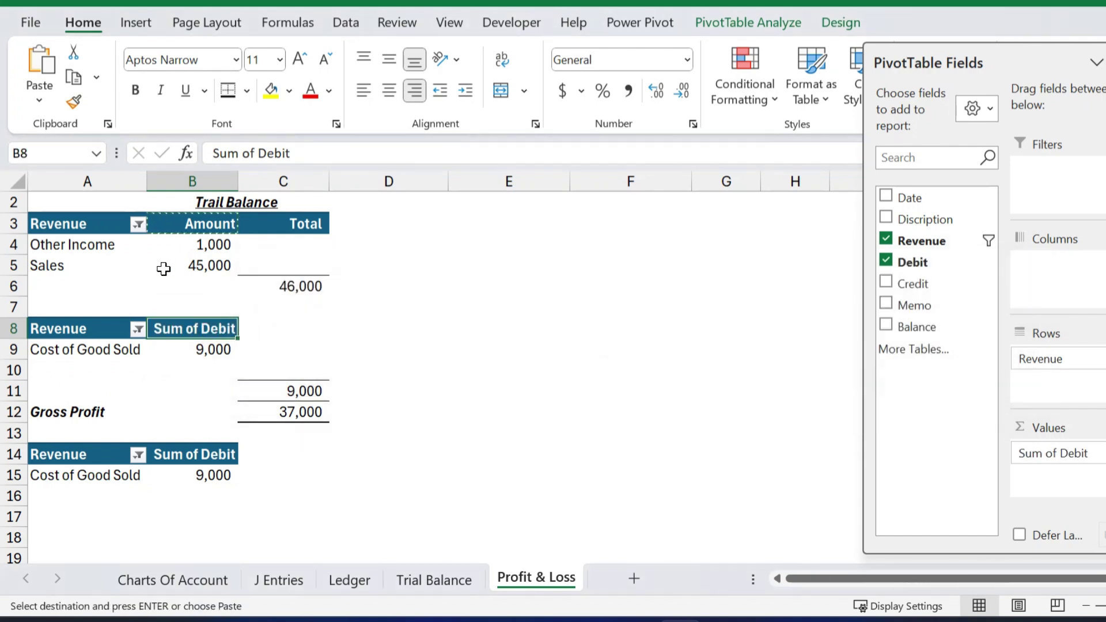
Rename the Sum of Debit header in cell B8 to Amount.
triple_click(301, 152)
type("A")
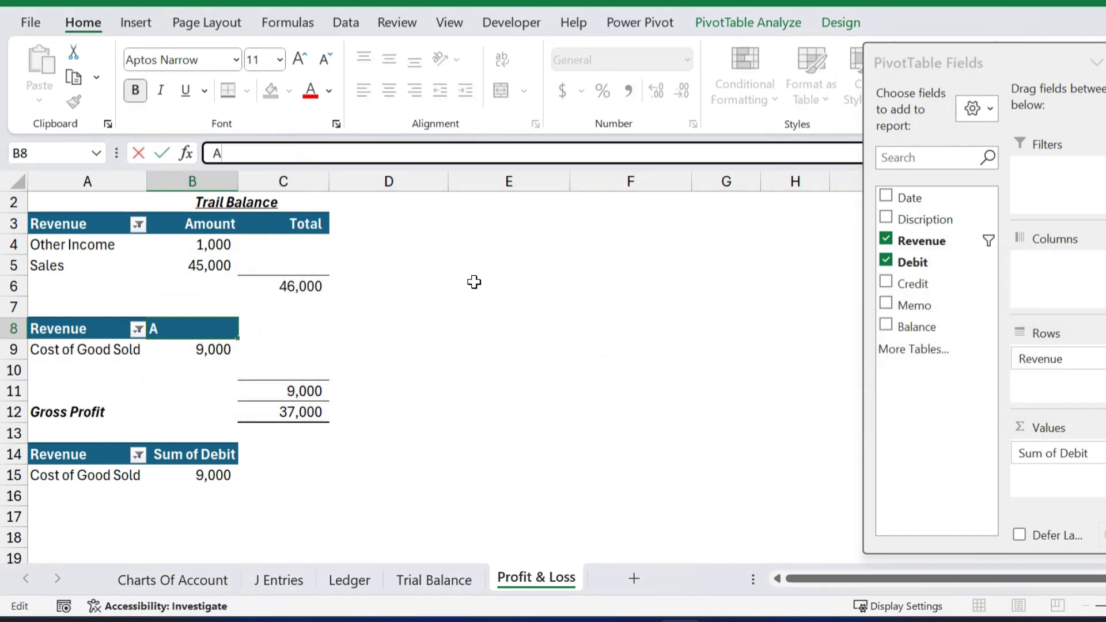
type("mount")
left_click(338, 361)
Rename the Revenue header in cell A8 to Cost.
left_click(107, 329)
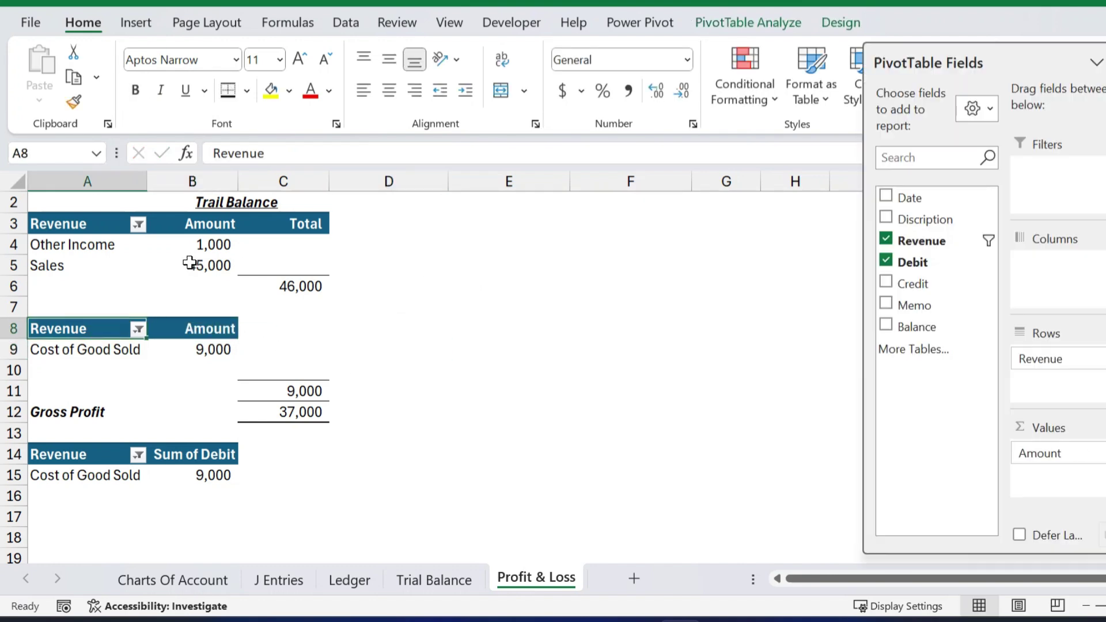
double_click(238, 153)
type("Cos")
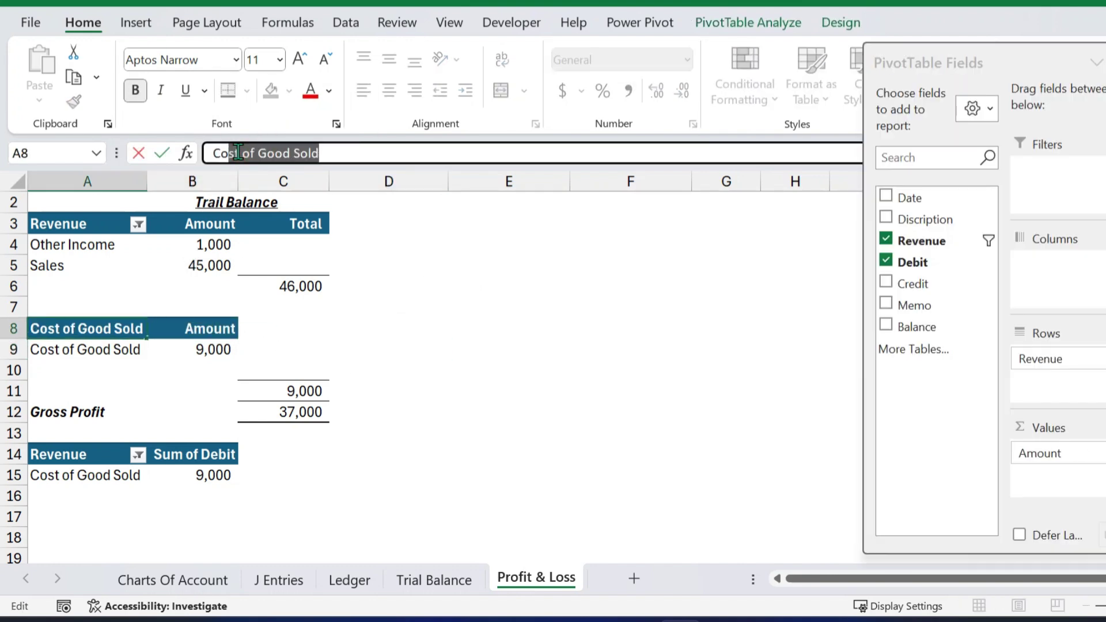
type("t")
key("Delete")
key("Return")
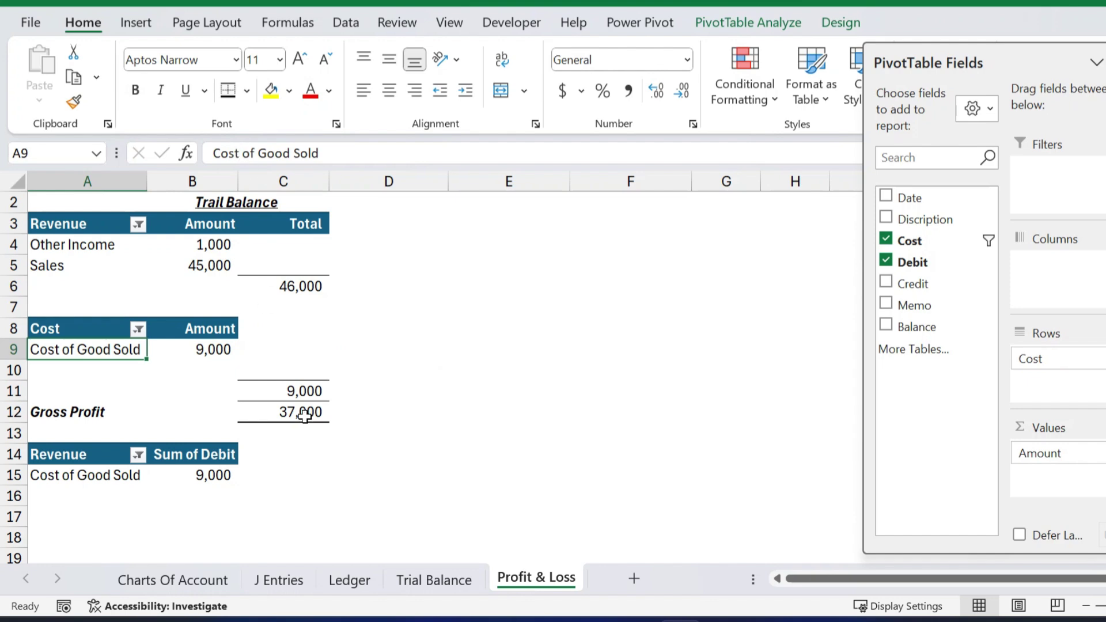
Filter the copied pivot table in row 14 to only Electricity, Rent, Salary Account and Taxes.
left_click(413, 457)
scroll(403, 404, "down", 2)
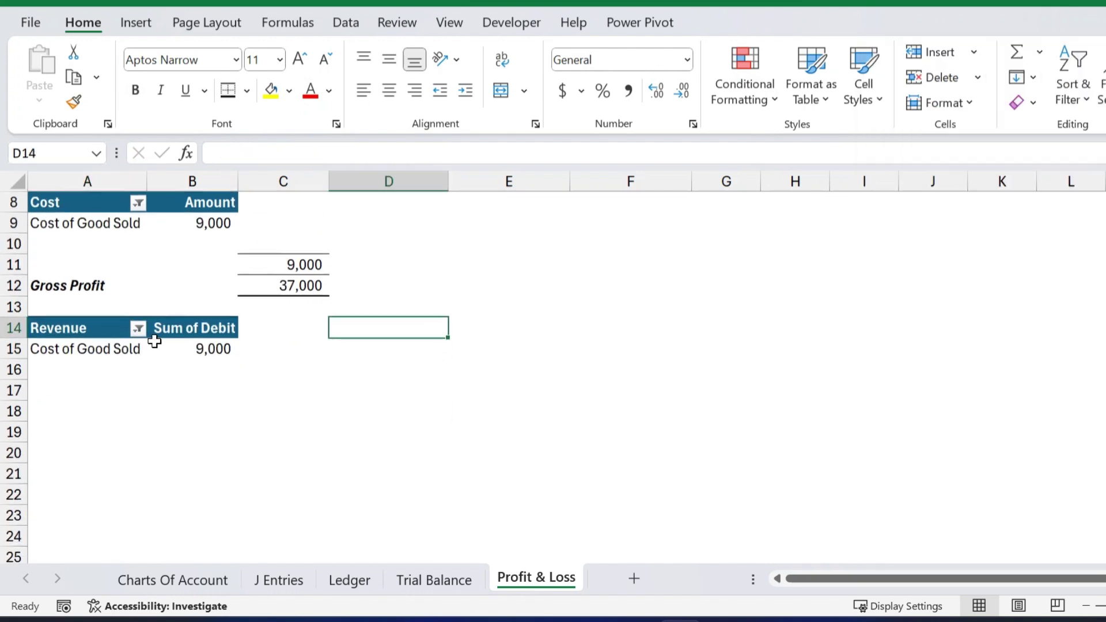
left_click(138, 330)
left_click(197, 405)
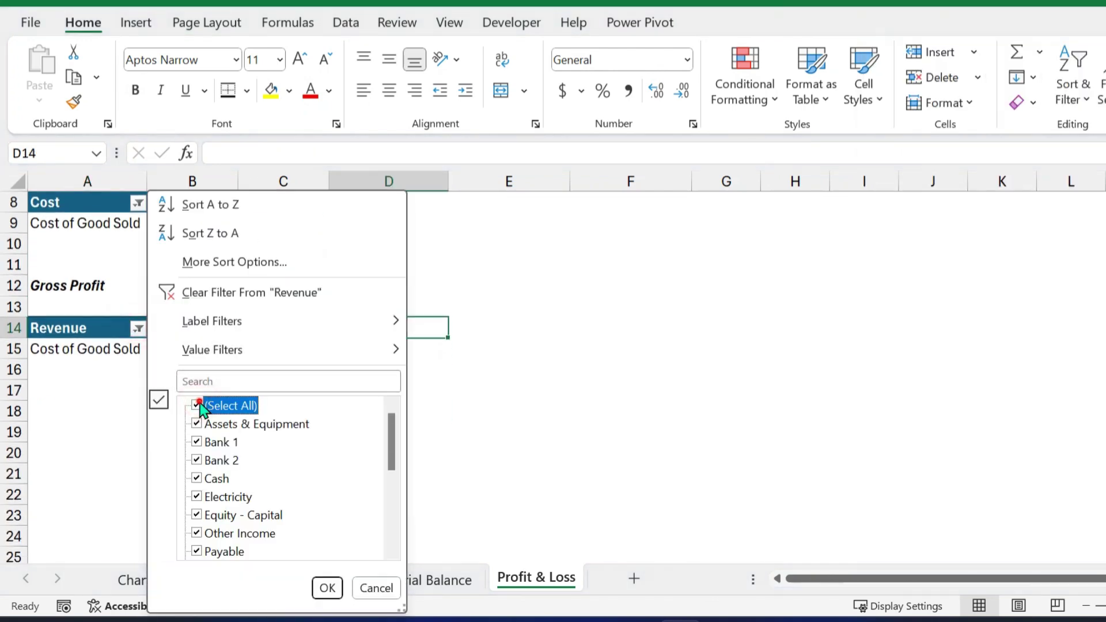
left_click(197, 405)
left_click(196, 497)
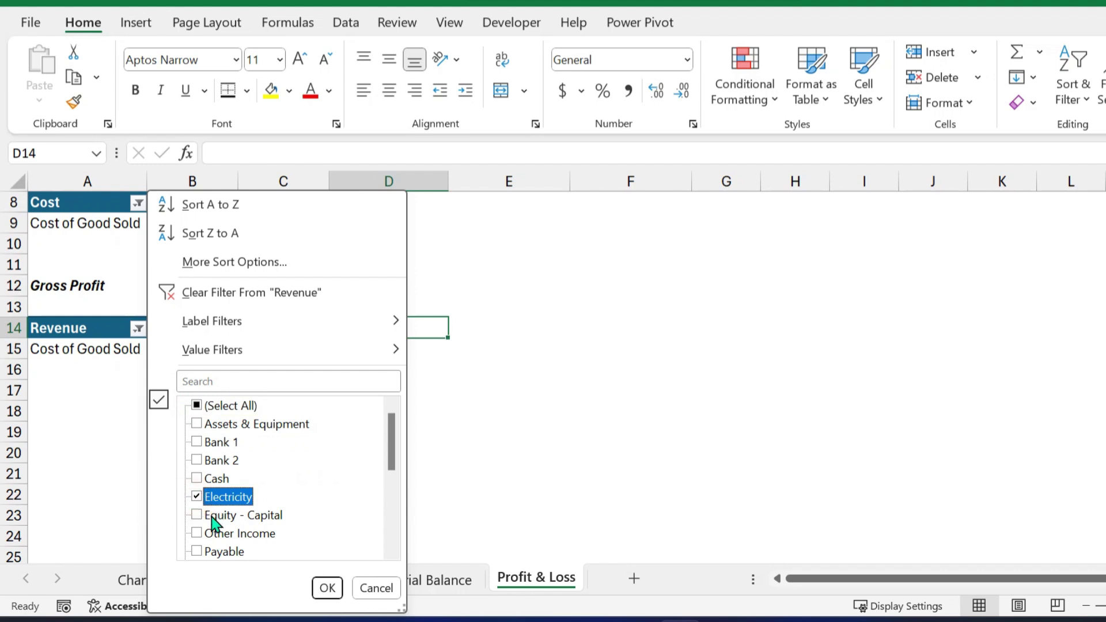
left_click_drag(394, 461, 378, 511)
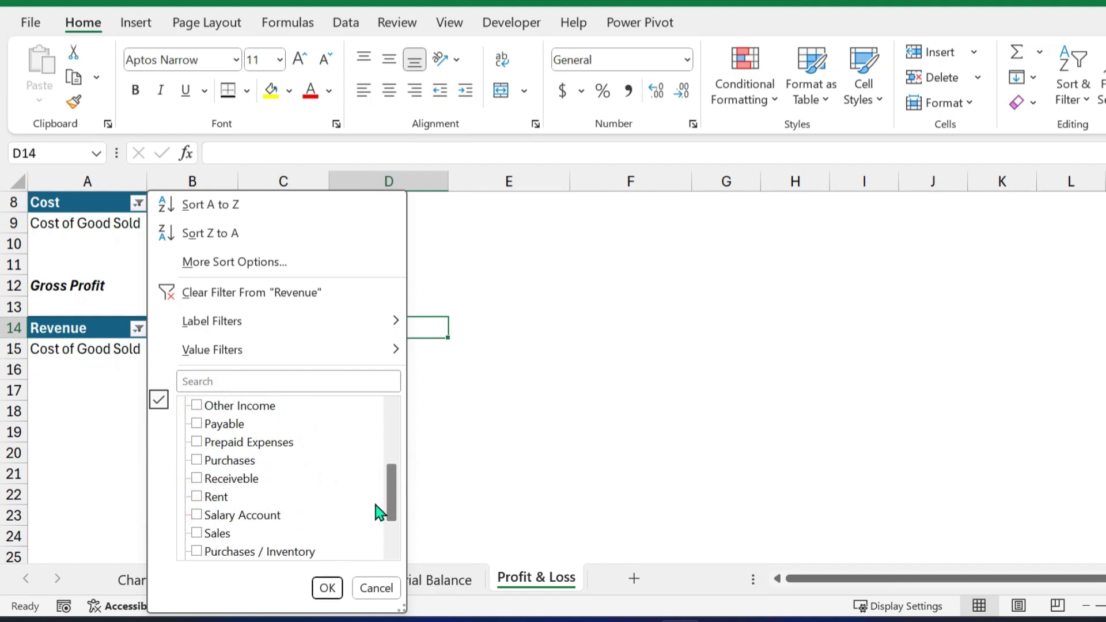
left_click(196, 497)
left_click(197, 515)
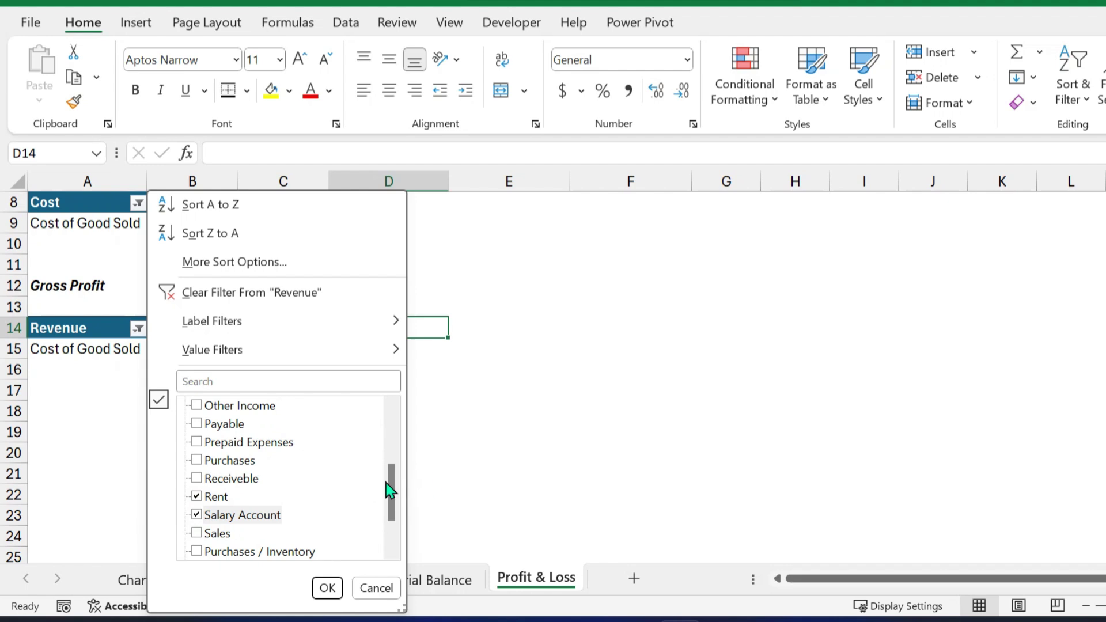
left_click_drag(387, 485, 157, 527)
left_click(197, 535)
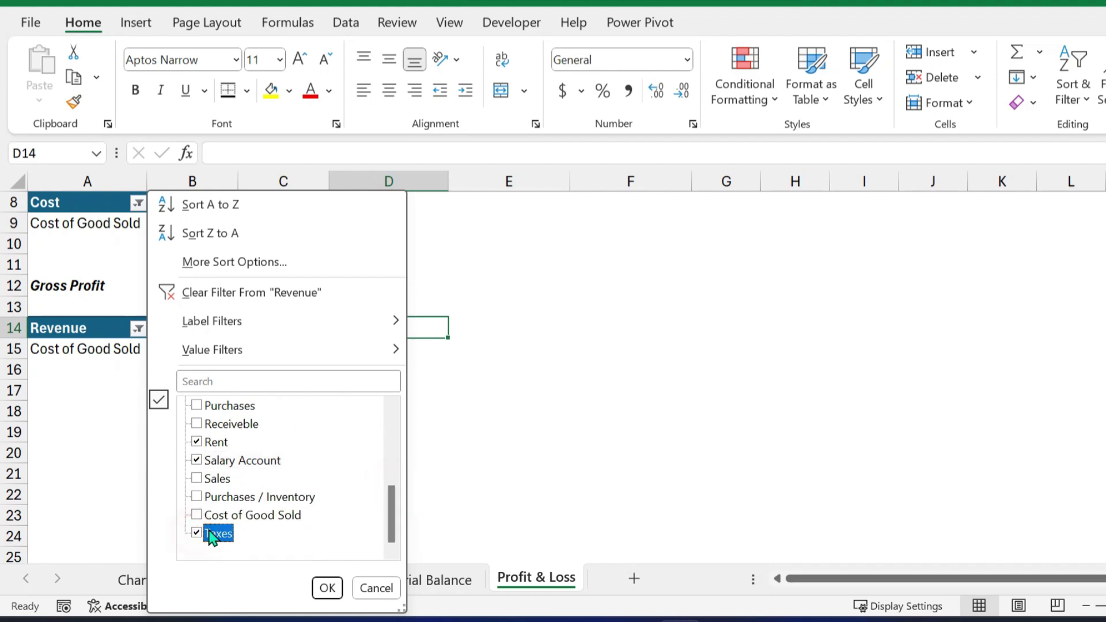
left_click(323, 588)
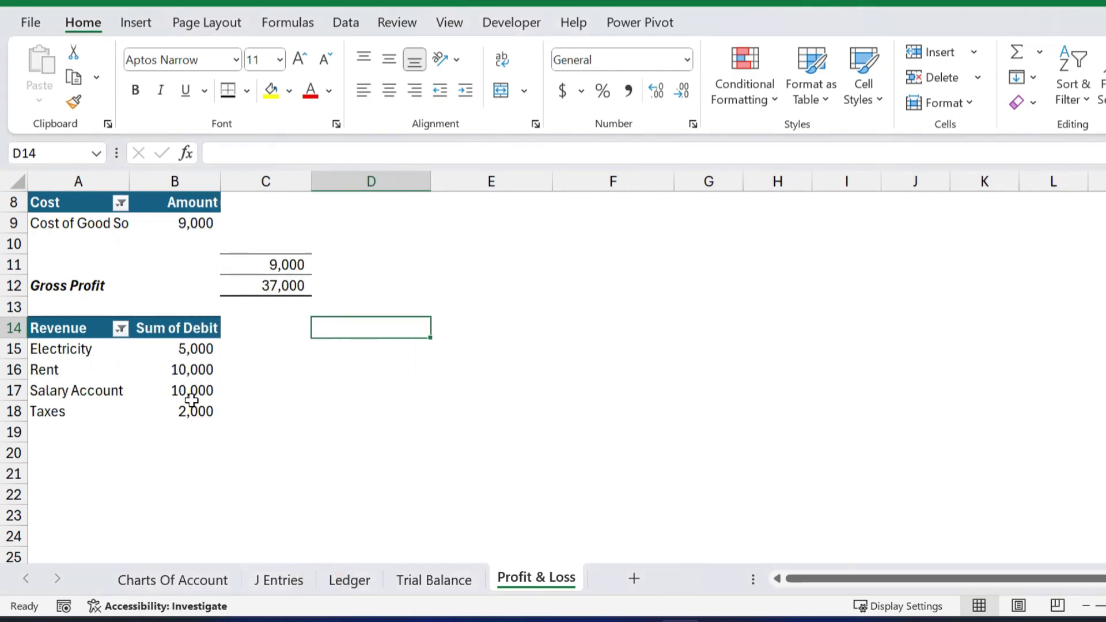
Total the expenses in cell C19 with the formula =SUBTOTAL(9,B15:B18).
scroll(271, 385, "up", 3)
scroll(258, 380, "down", 4)
left_click(258, 355)
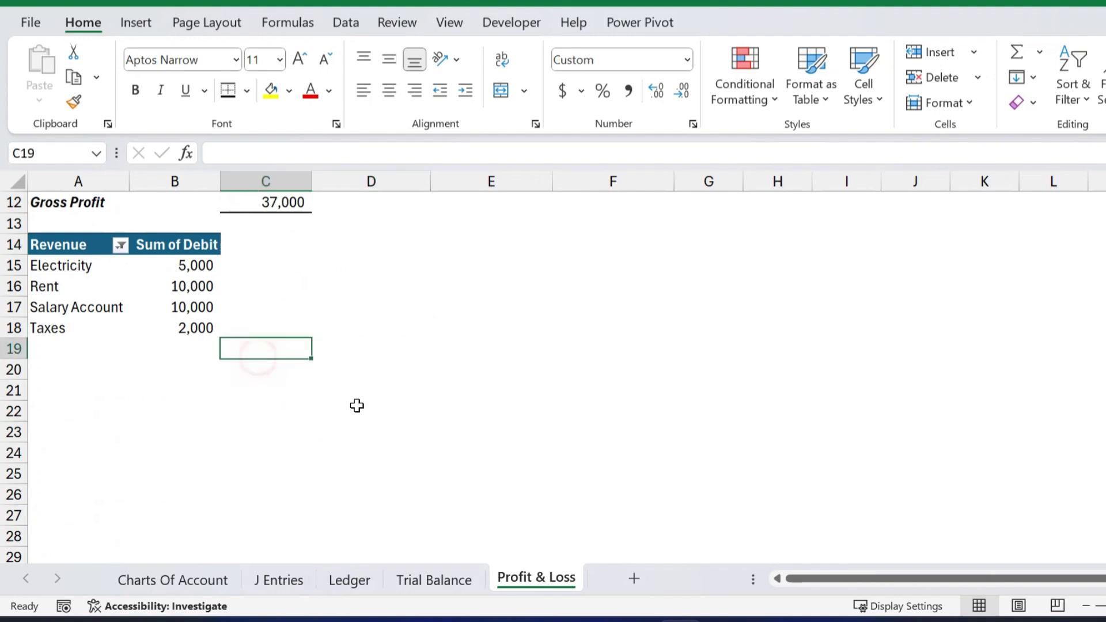
type("=sub")
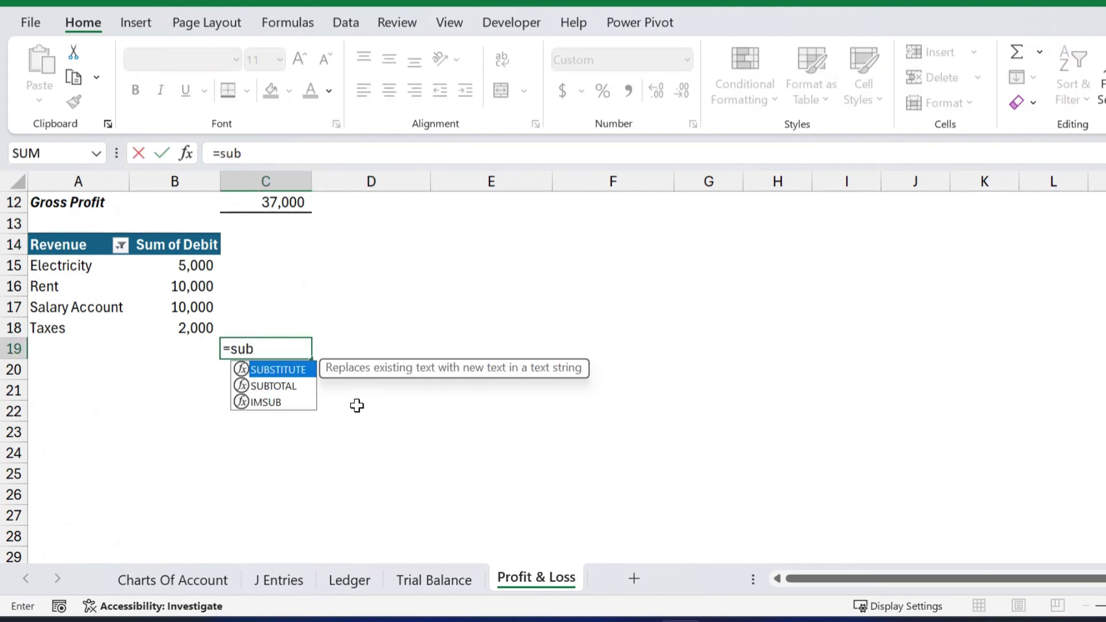
key("Down")
key("Tab")
key("Left")
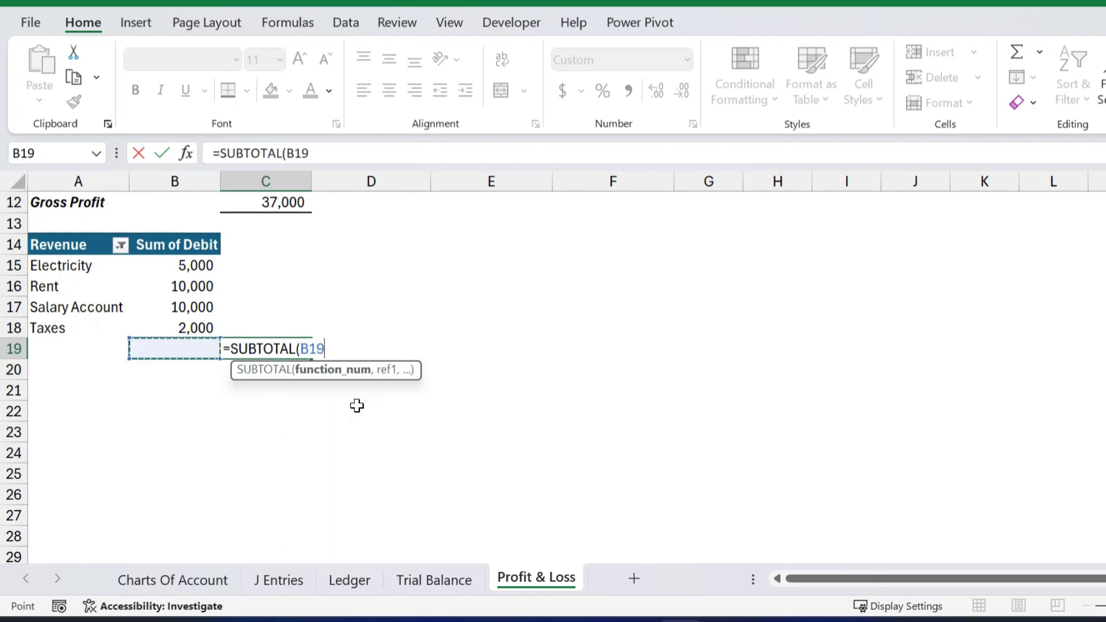
key("BackSpace")
key("BackSpace")
key("BackSpace")
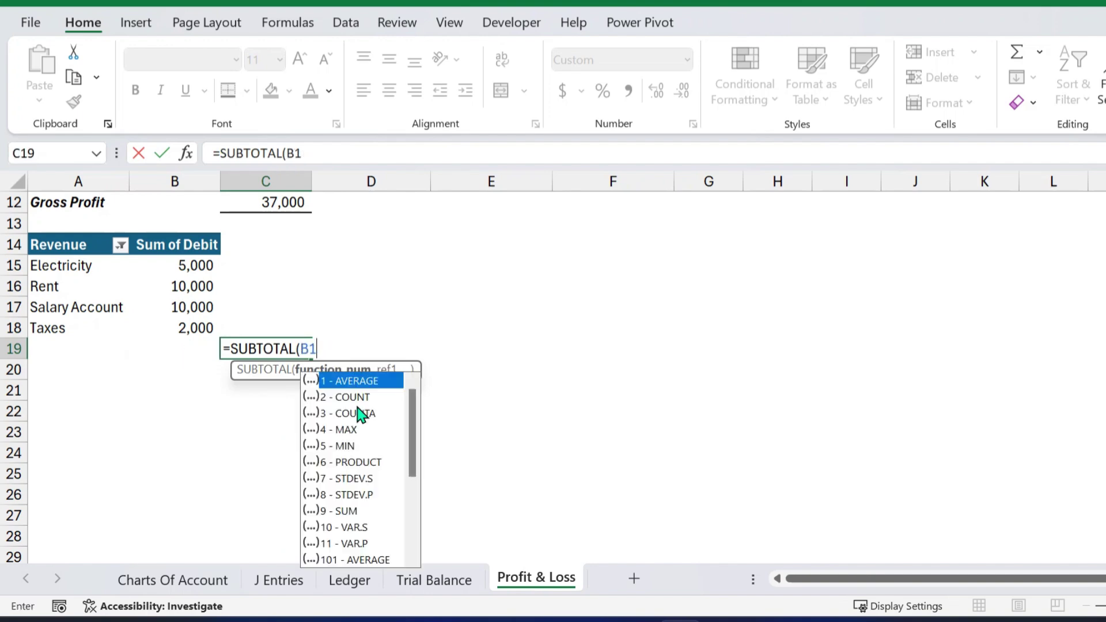
type("9,")
key("Left")
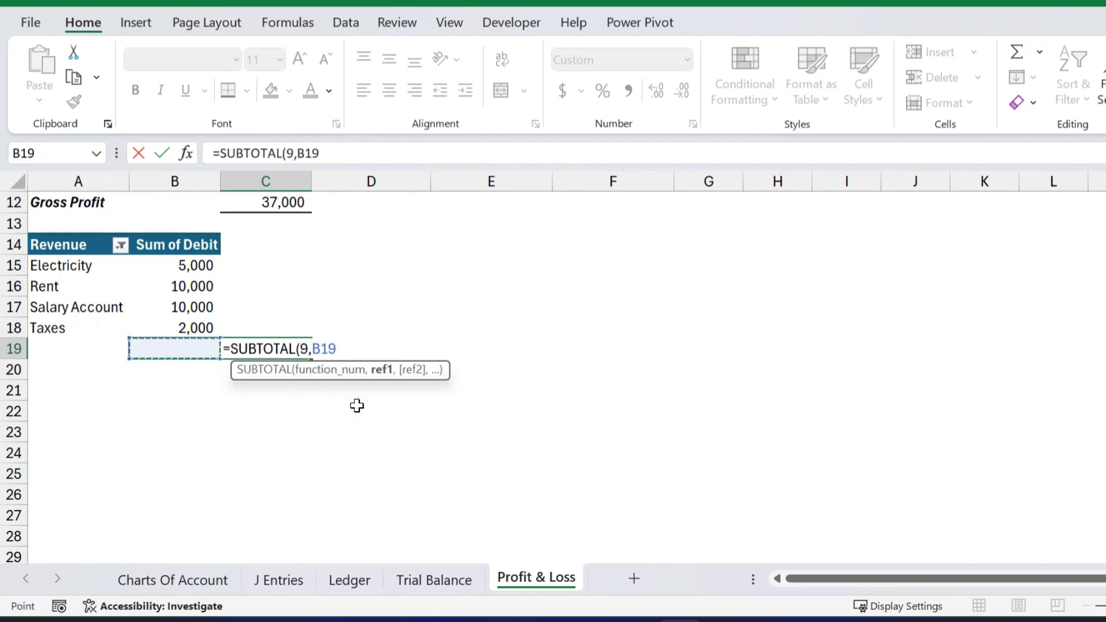
key("Up")
key("Up")
key("Up")
key("Up")
key("Down")
key("Down")
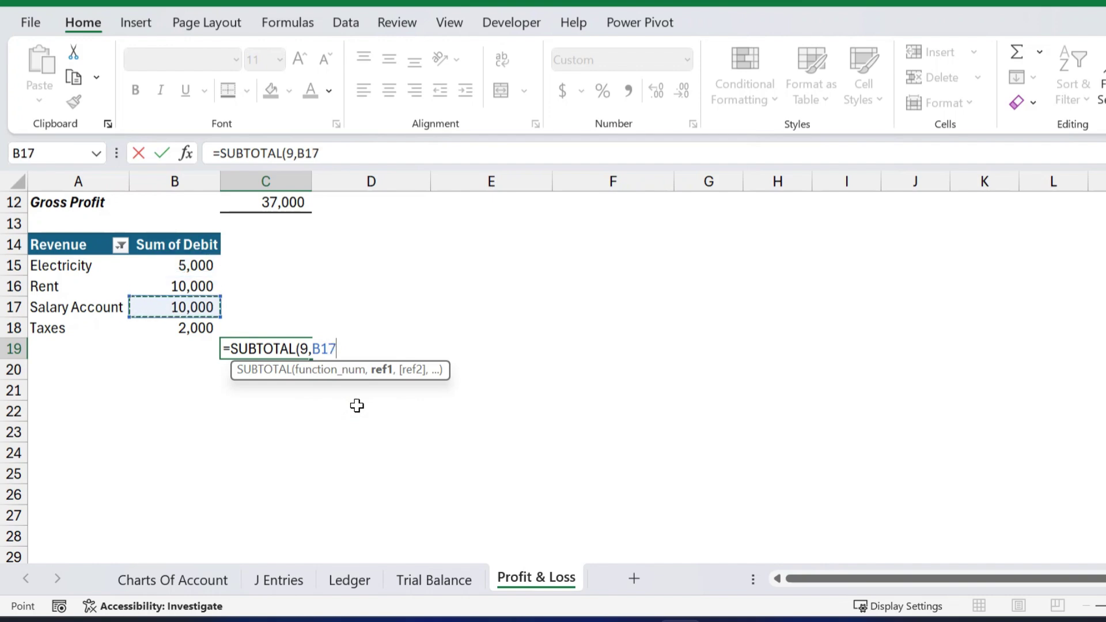
key("Up")
key("Up")
key("shift+Down")
key("shift+Down")
key("shift+Down")
type("(")
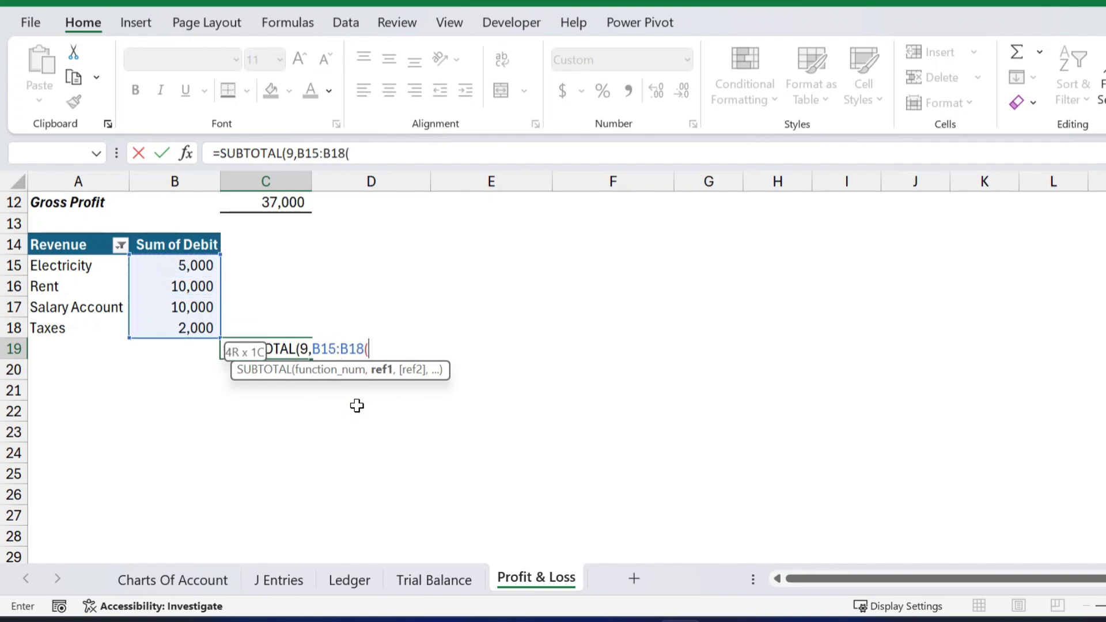
key("BackSpace")
type(")")
key("Return")
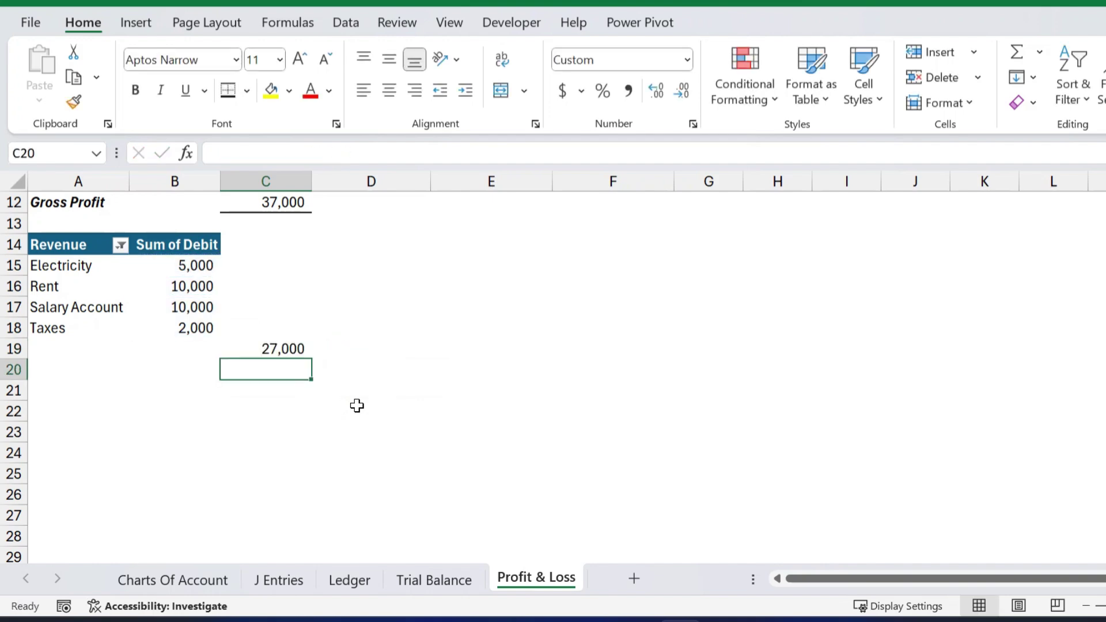
Copy the formatting of the cost total in C11 onto the expenses total in C19.
key("Up")
scroll(372, 321, "up", 1)
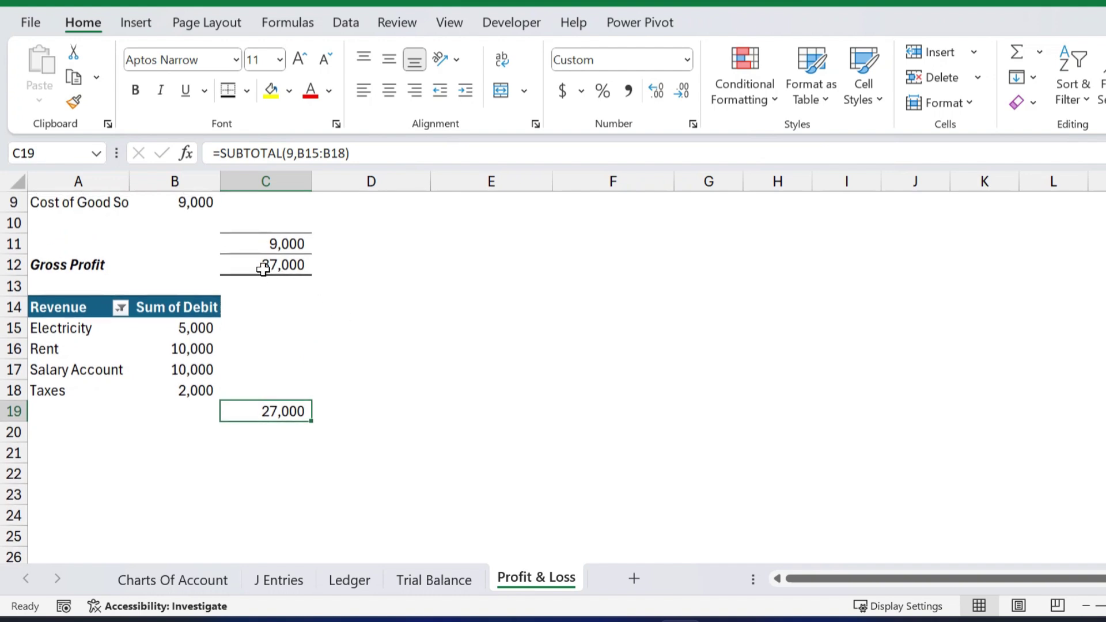
left_click(283, 249)
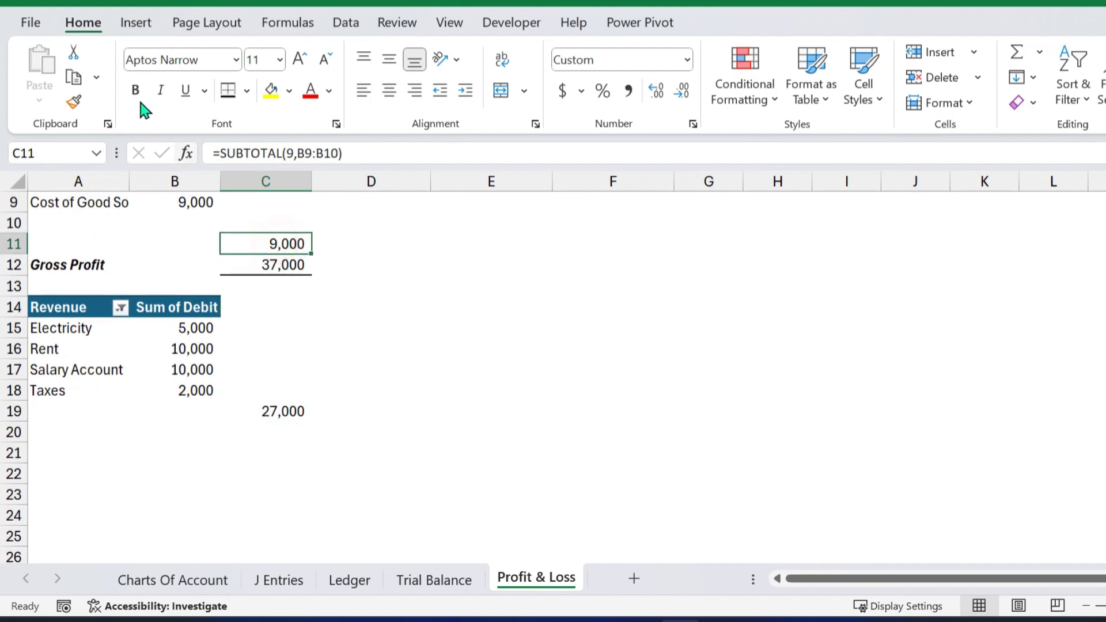
left_click(264, 418)
left_click(317, 427)
left_click(289, 451)
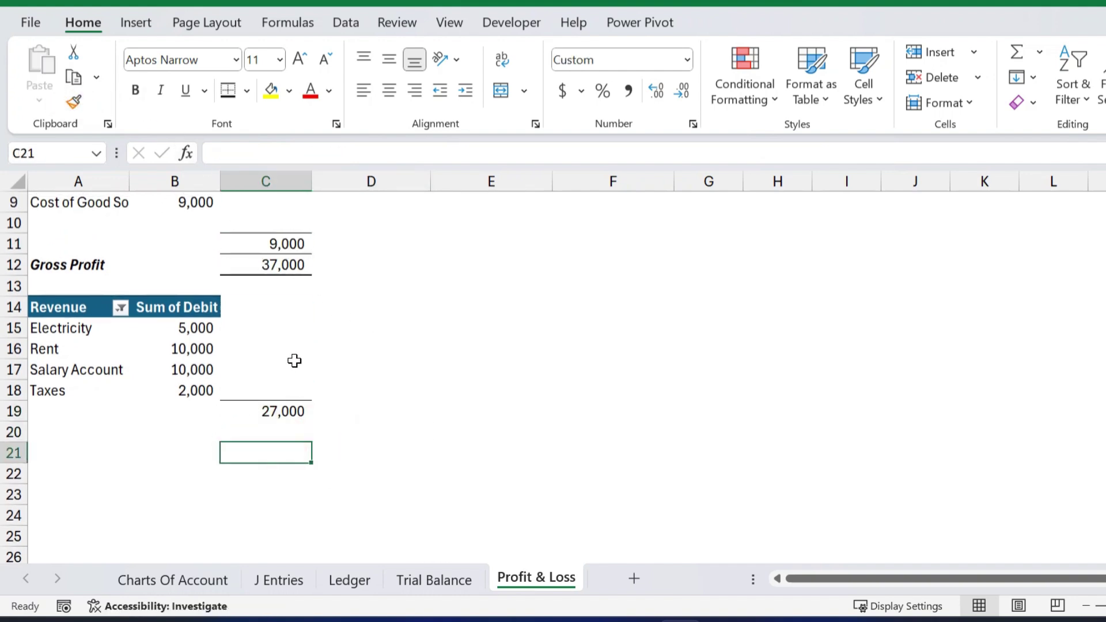
Calculate net profit in cell C21 with the formula =C12-C19.
scroll(294, 361, "up", 2)
scroll(287, 354, "down", 3)
type("=")
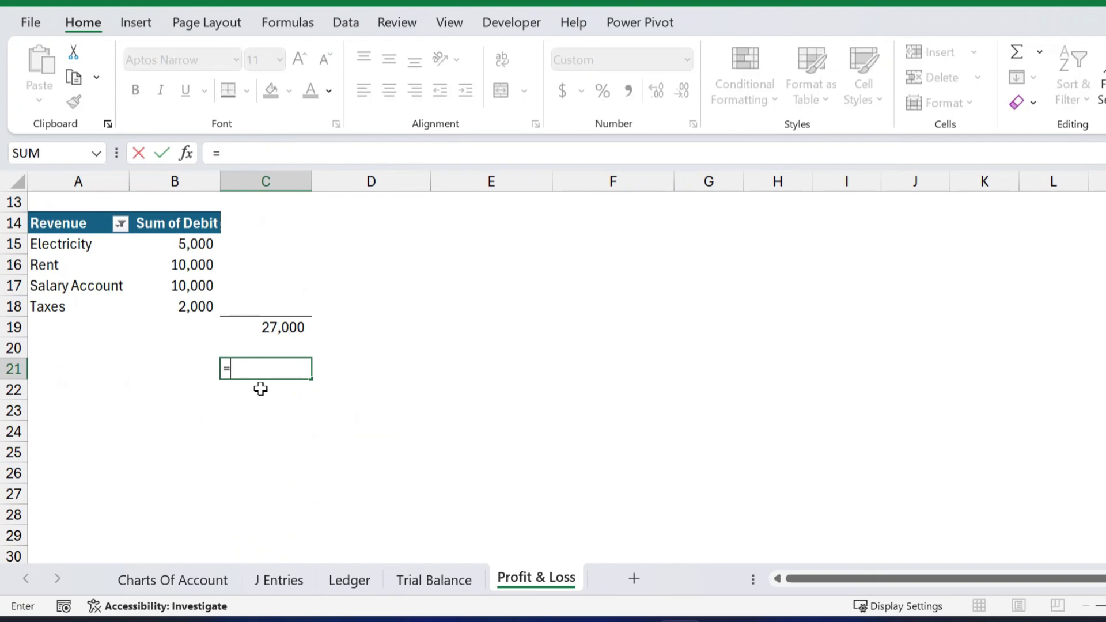
scroll(260, 389, "up", 3)
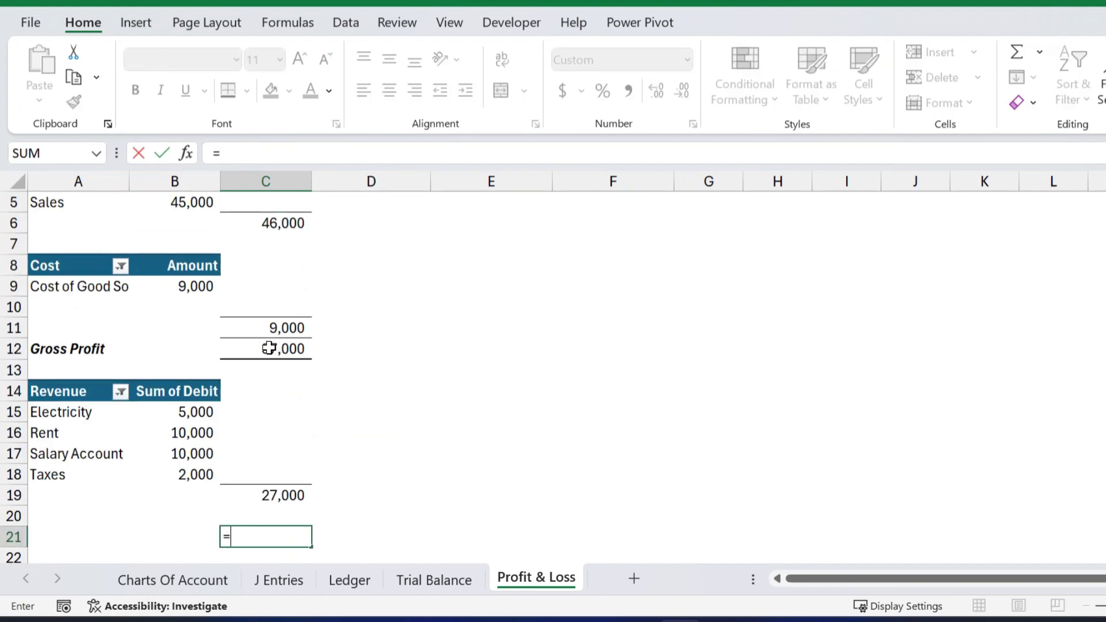
left_click(269, 349)
type("-")
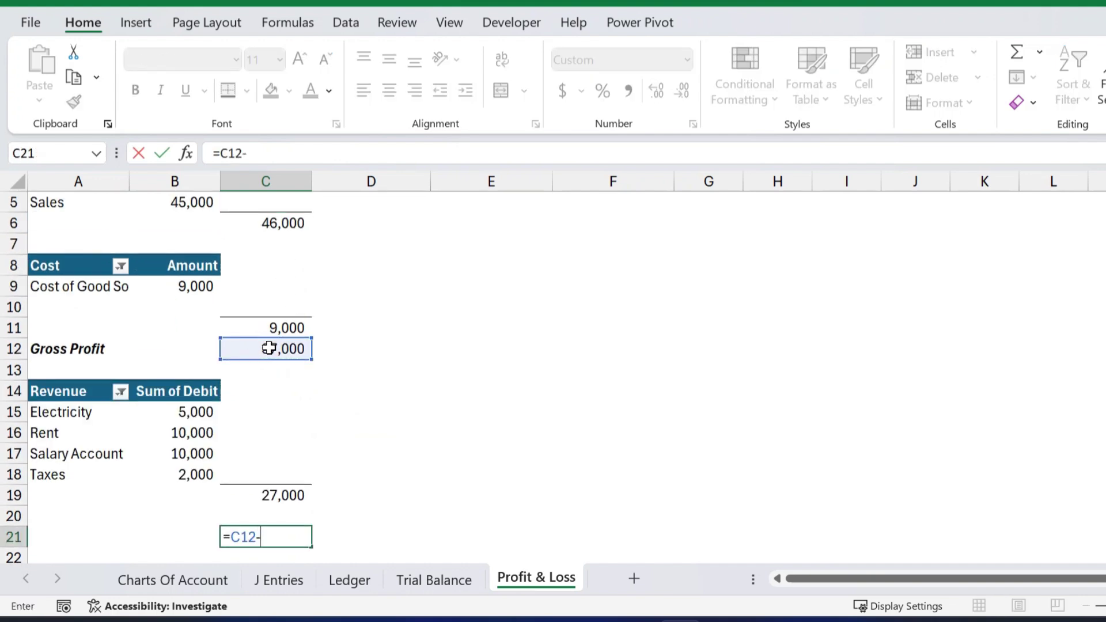
left_click(269, 496)
key("Return")
Enter the label Net Profit in cell A21.
key("Up")
key("Left")
key("Left")
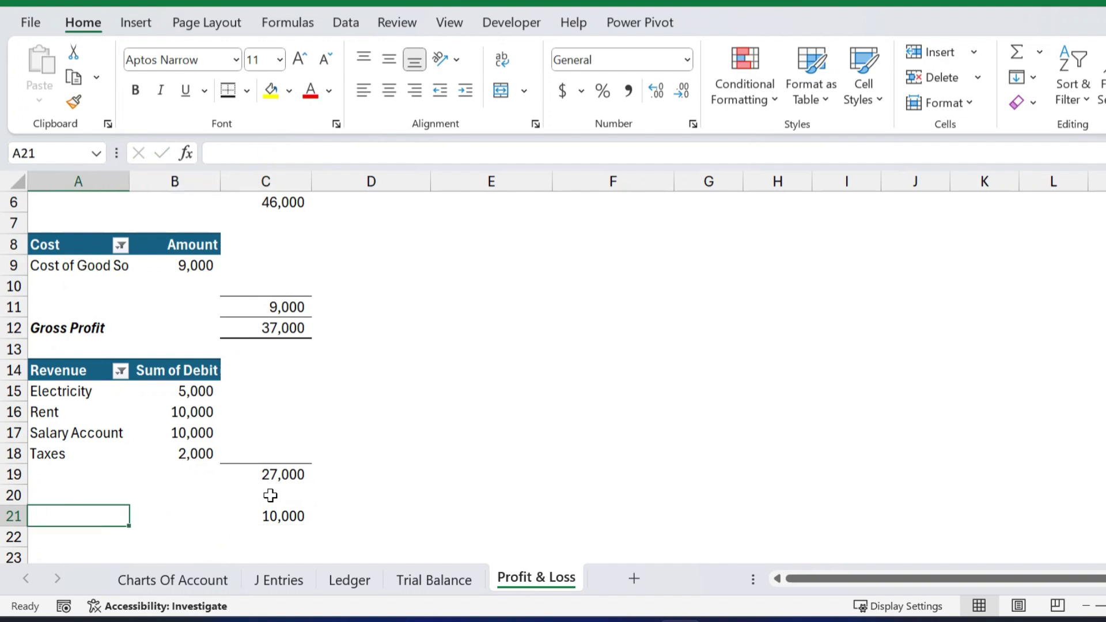
type("Net Profit")
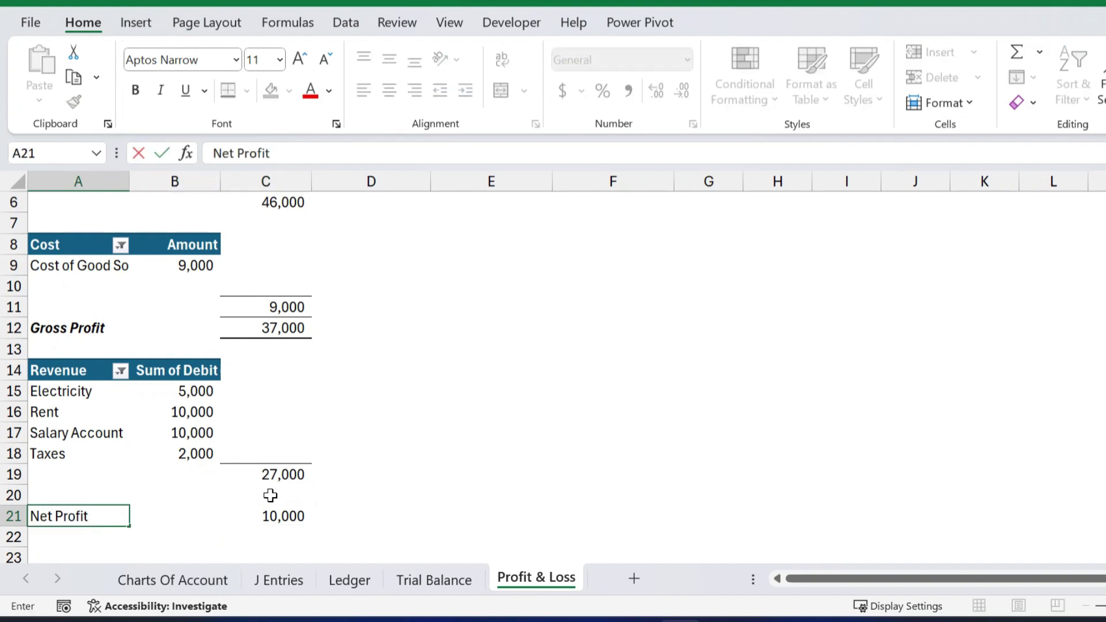
left_click(329, 534)
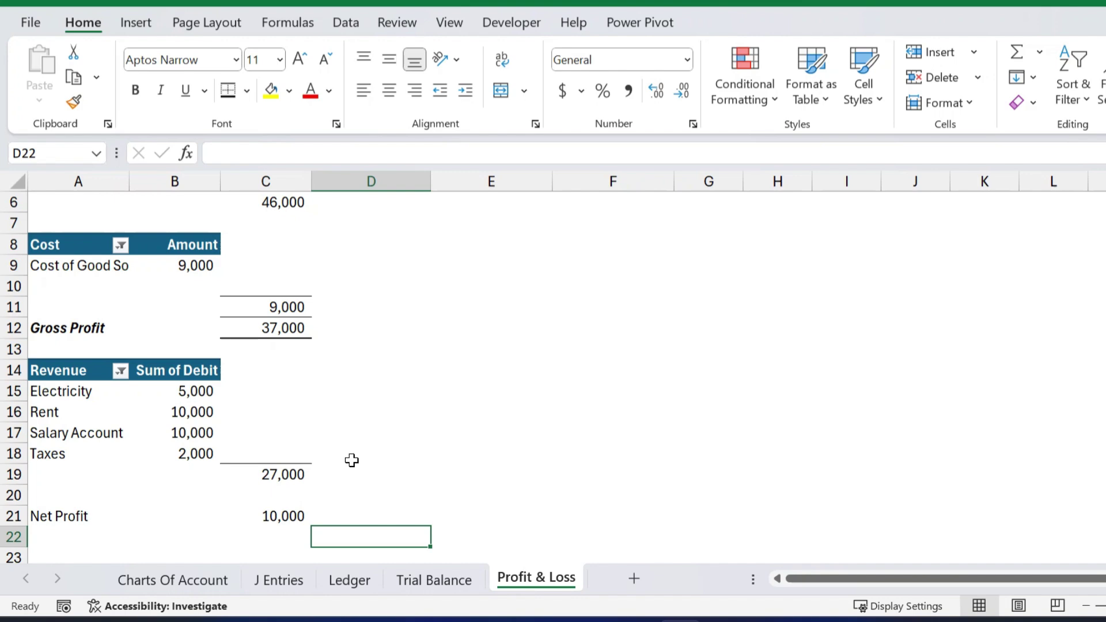
Format the Net Profit row A21:C21 as bold italic, with top and bottom borders on its amount in C21.
scroll(352, 461, "down", 2)
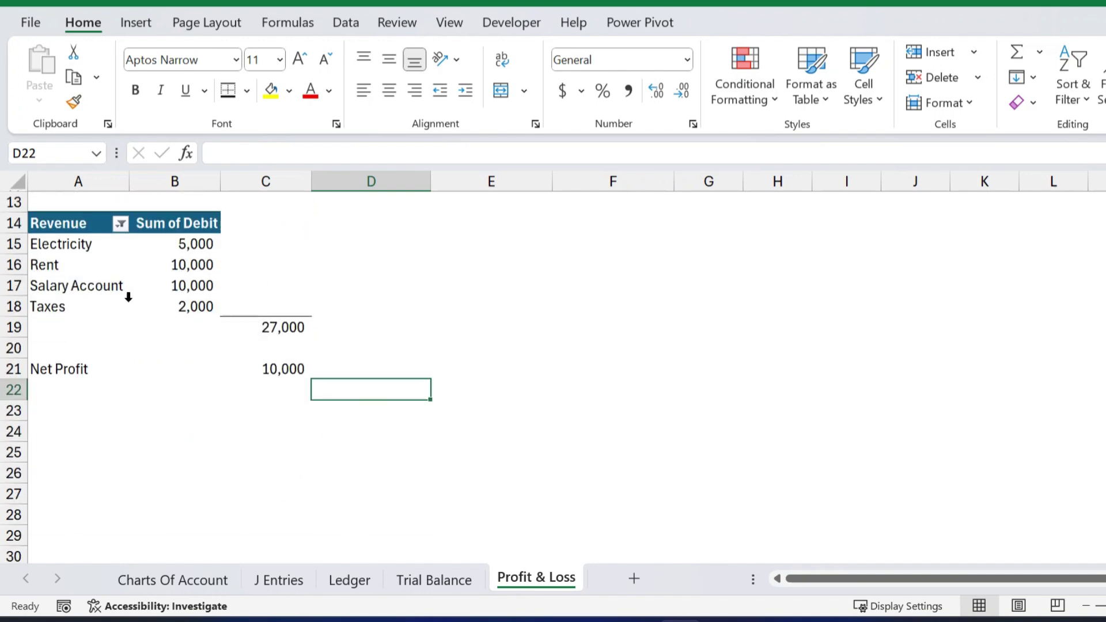
scroll(178, 324, "up", 3)
scroll(279, 426, "down", 4)
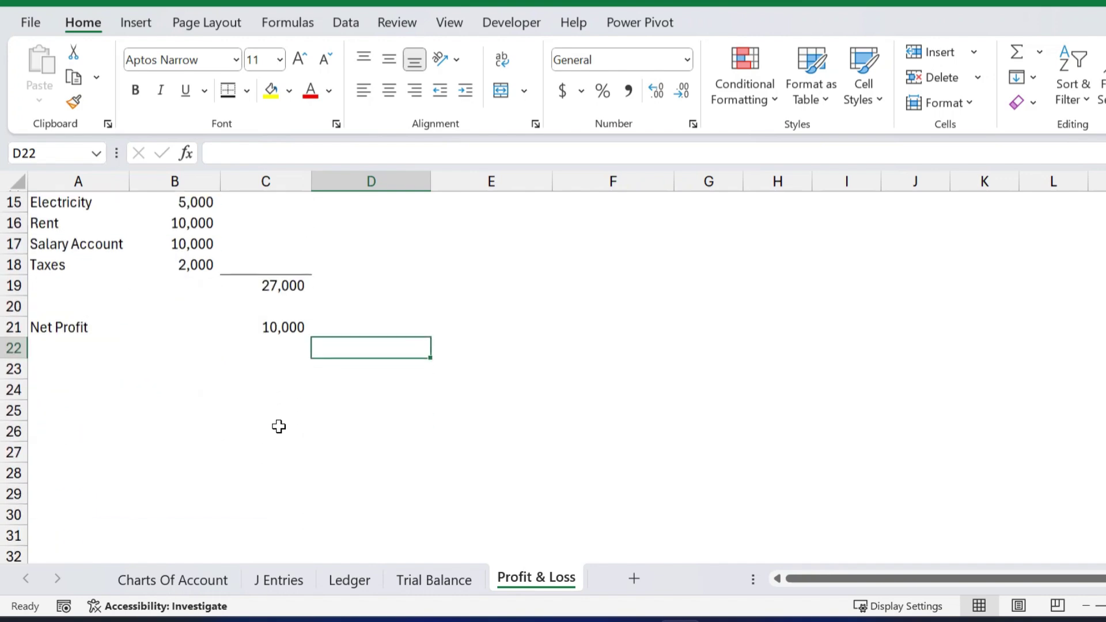
left_click(267, 326)
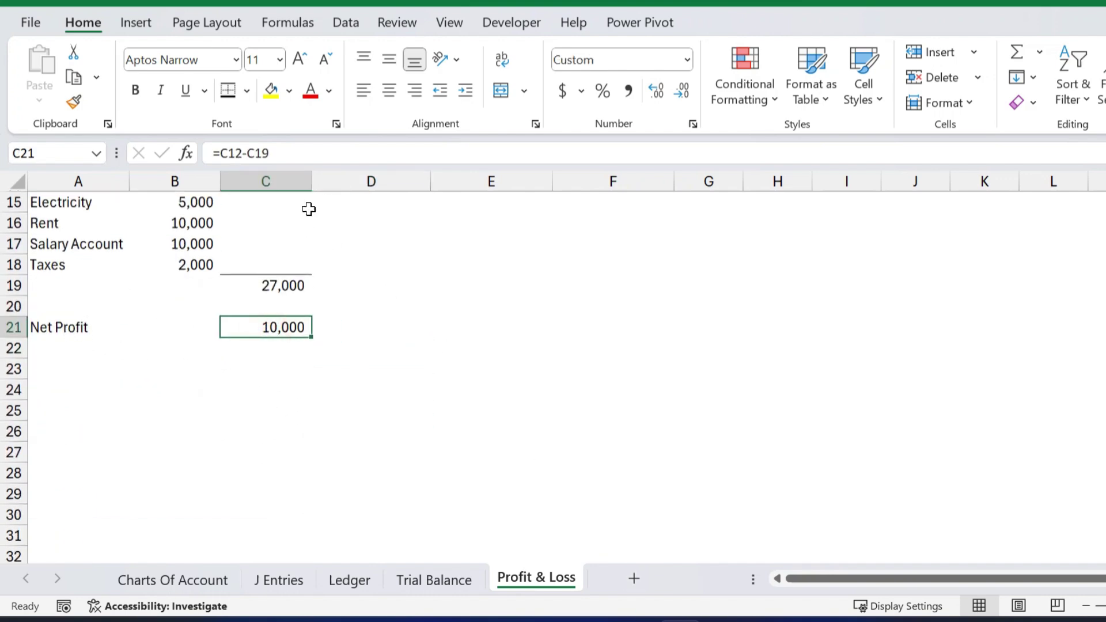
left_click_drag(40, 320, 266, 328)
key("ctrl+b")
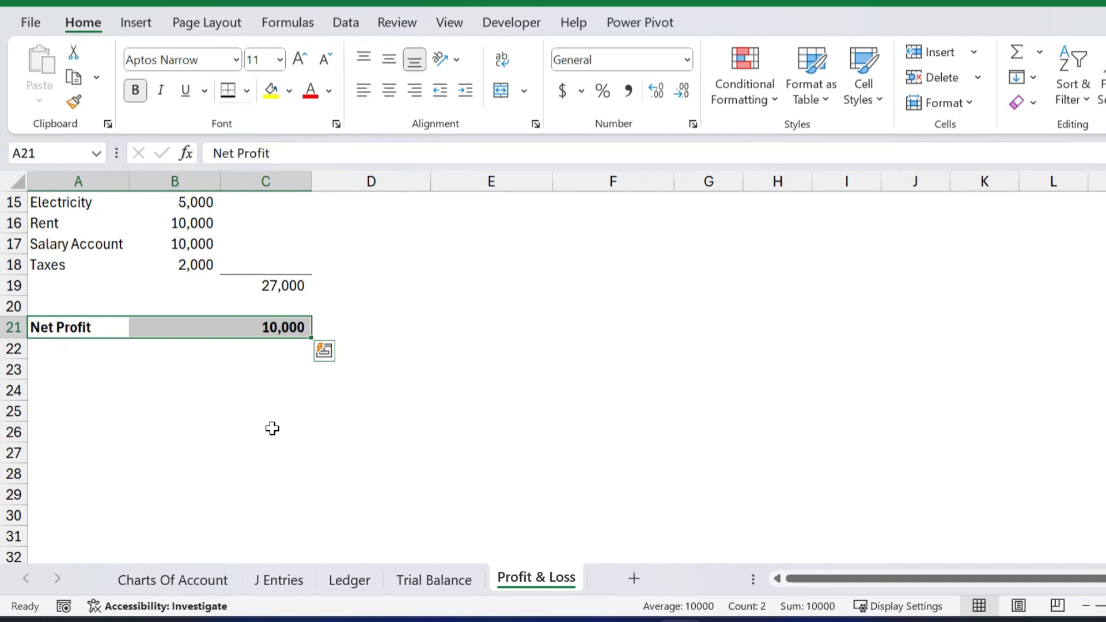
key("ctrl+i")
left_click(303, 416)
Insert two blank columns before column A, then narrow the spacer columns B and F.
scroll(112, 213, "up", 5)
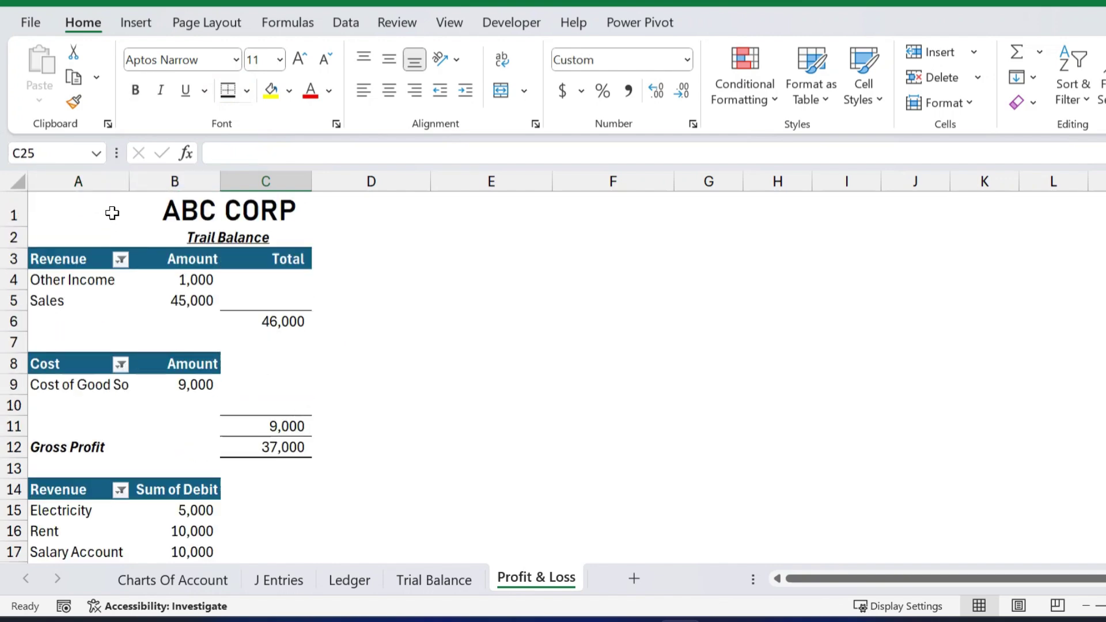
left_click(90, 176)
key("ctrl+shift+equal")
key("ctrl+shift+equal")
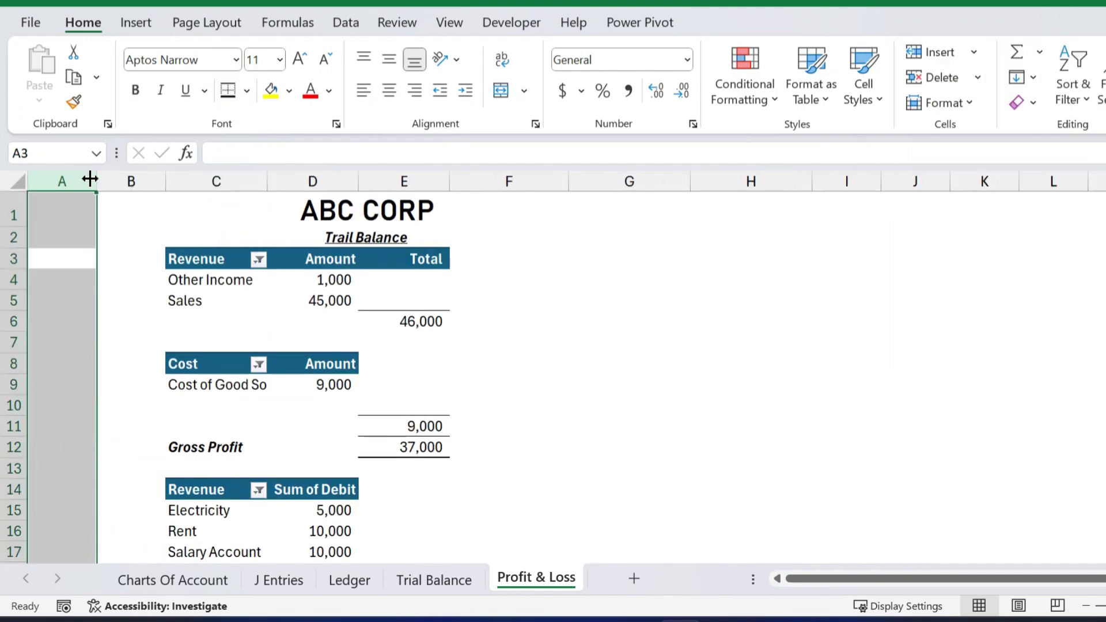
left_click(141, 205)
left_click_drag(166, 182, 123, 183)
left_click_drag(526, 180, 433, 184)
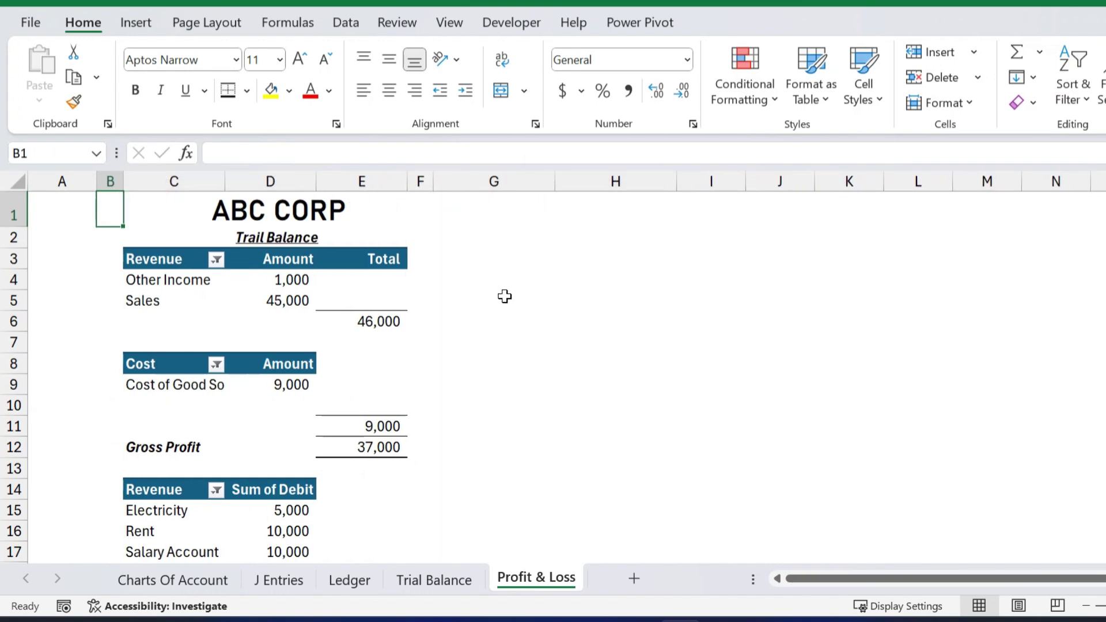
Insert a blank row above the ABC CORP title.
left_click(200, 208)
key("shift+space")
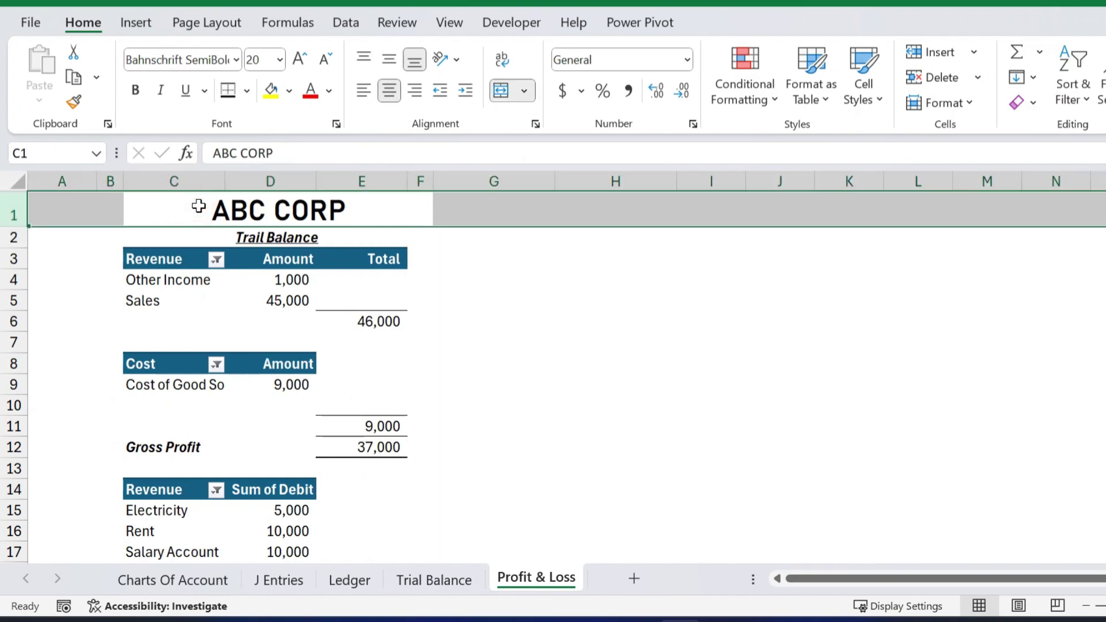
key("ctrl+shift+plus")
left_click(524, 364)
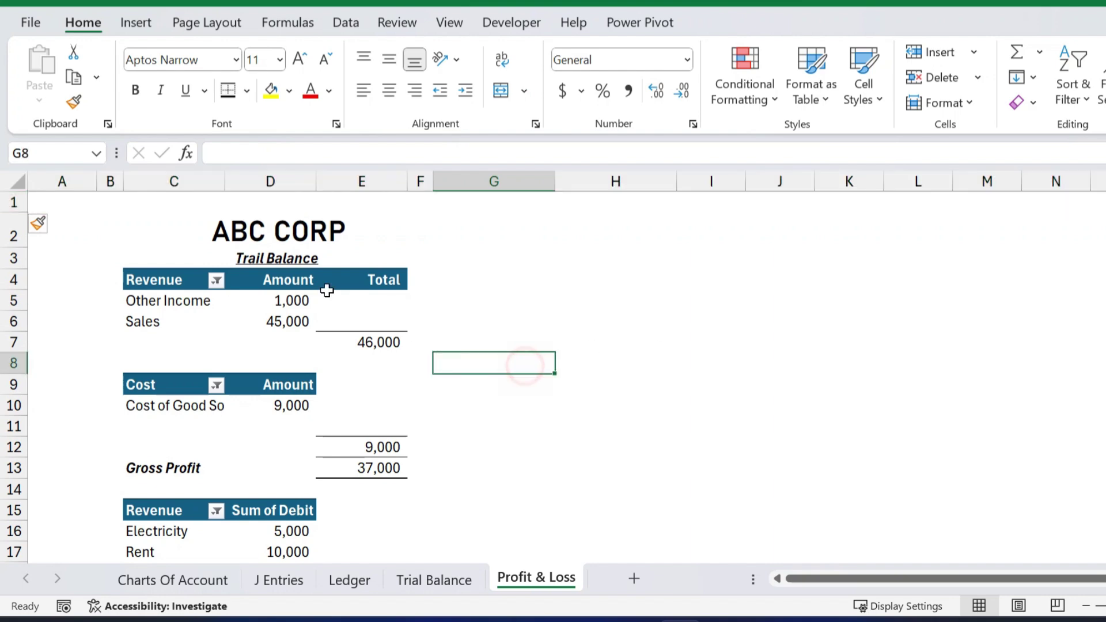
Insert a Date timeline for the revenue pivot table.
scroll(433, 385, "down", 5)
scroll(433, 384, "up", 3)
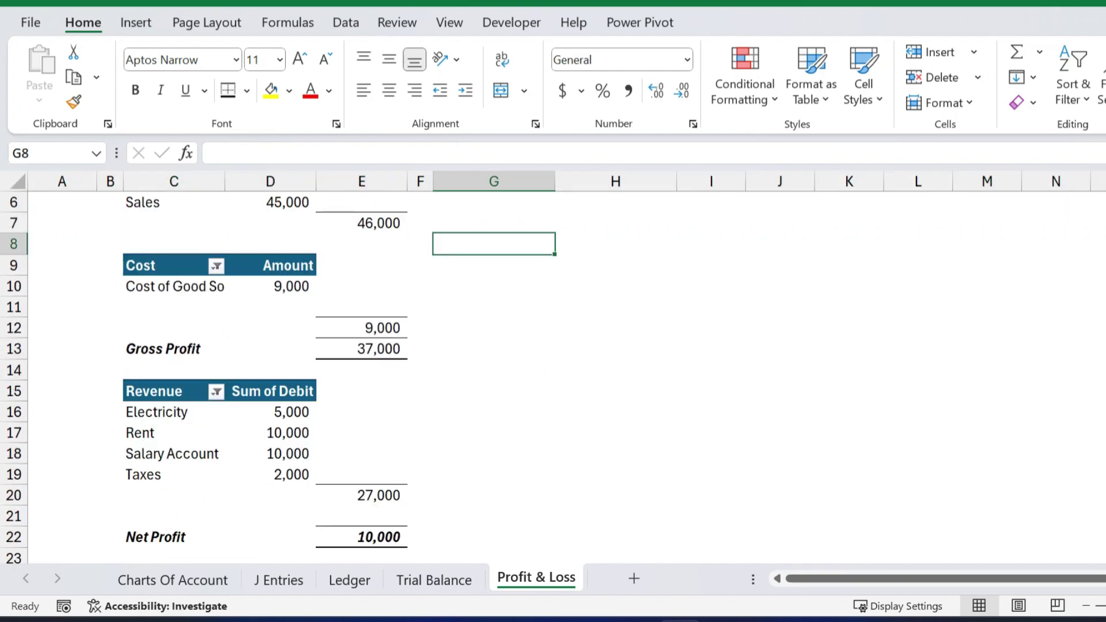
left_click(1087, 607)
scroll(526, 449, "up", 2)
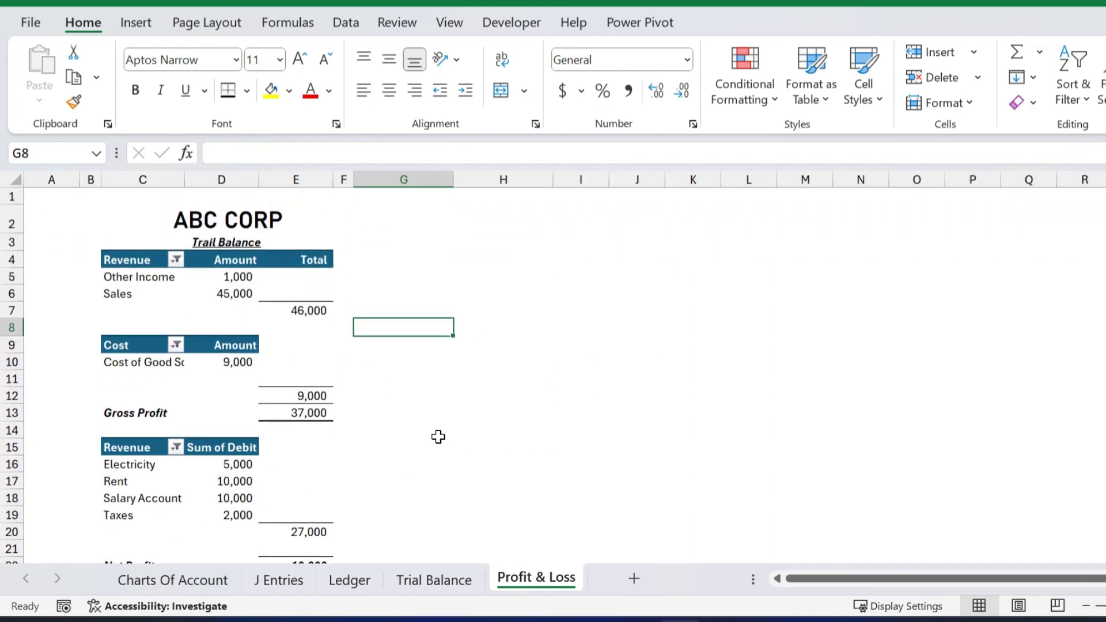
left_click(236, 276)
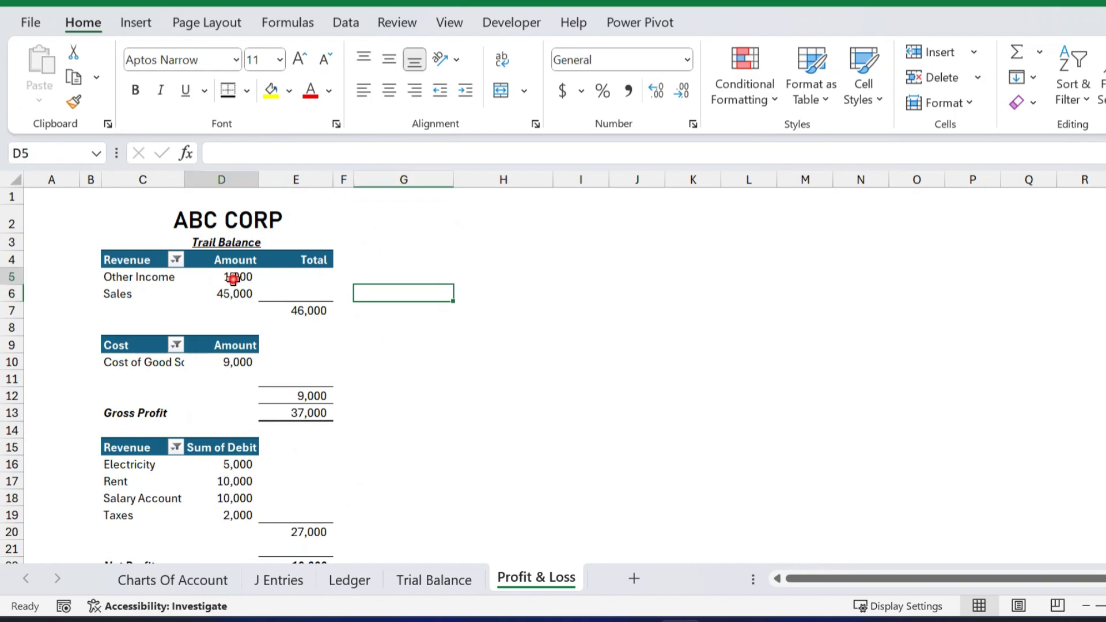
left_click(1105, 62)
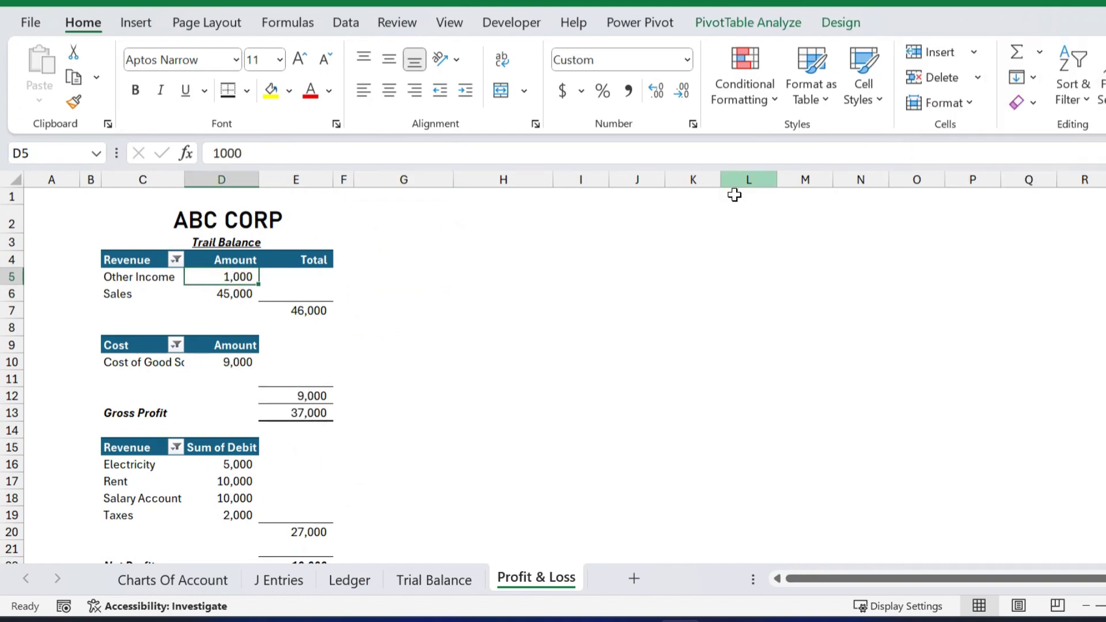
left_click(766, 35)
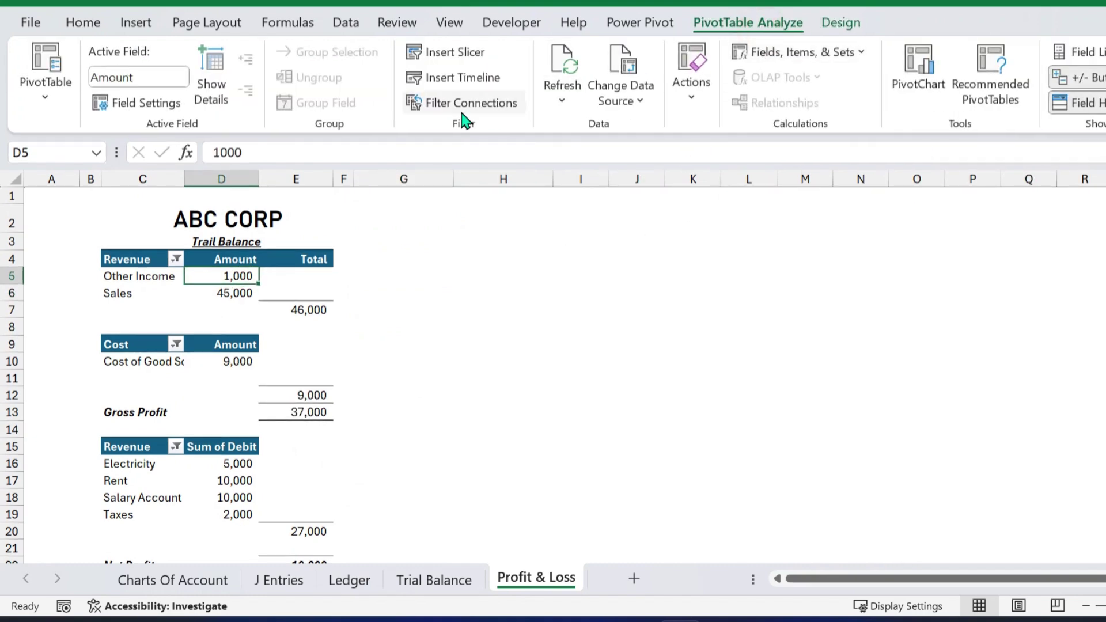
left_click(432, 77)
left_click(454, 305)
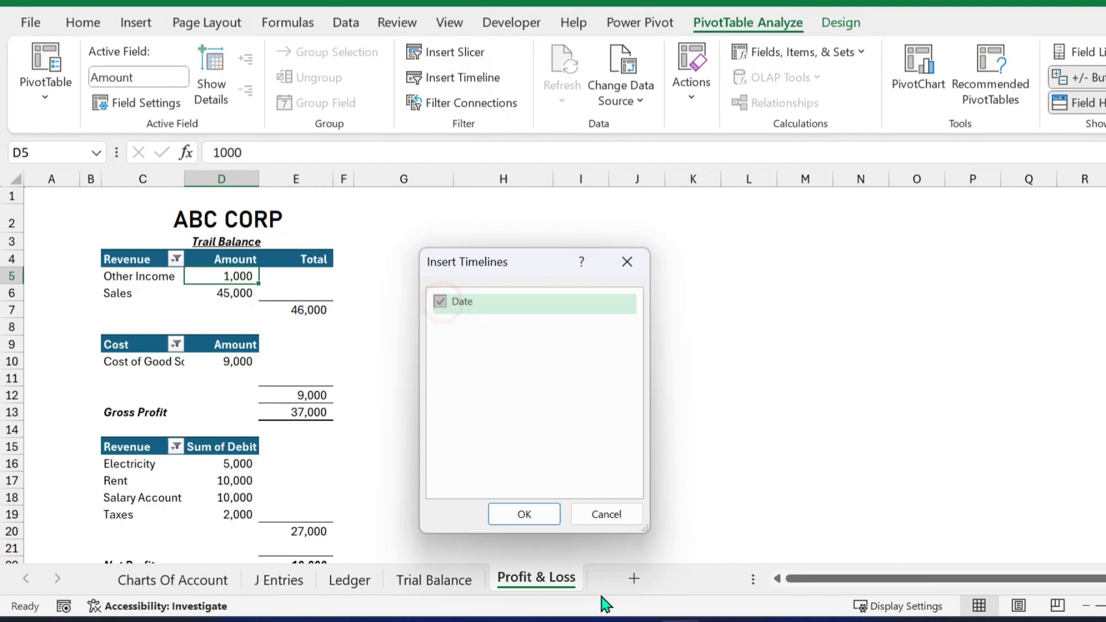
left_click(524, 514)
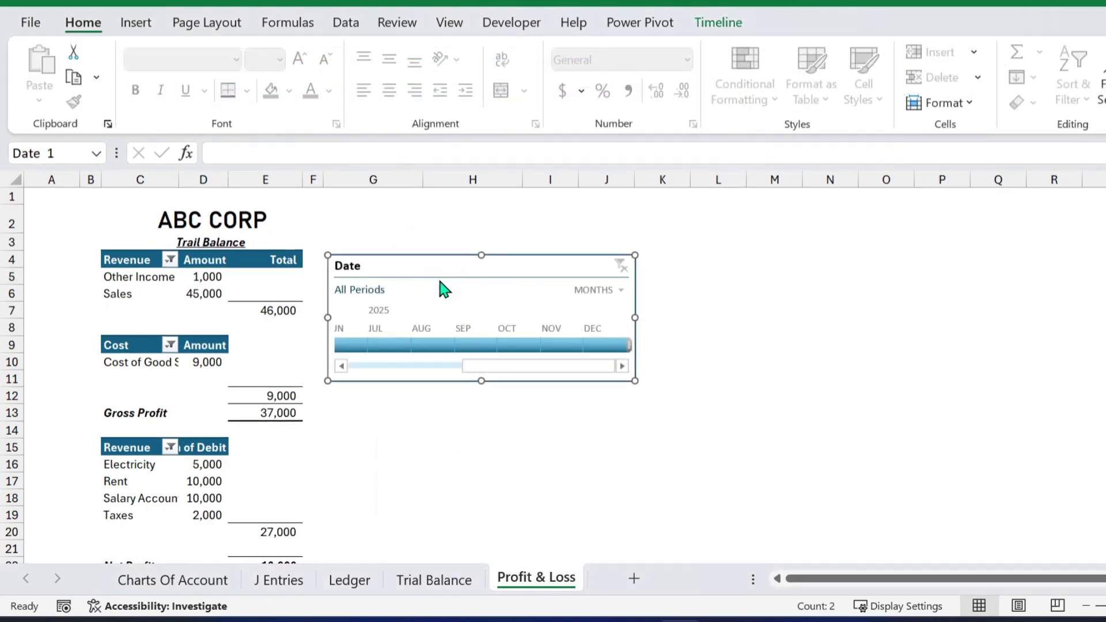
Connect the Date timeline to PivotTable4 and PivotTable6 on the Profit _Loss sheet as well.
right_click(433, 273)
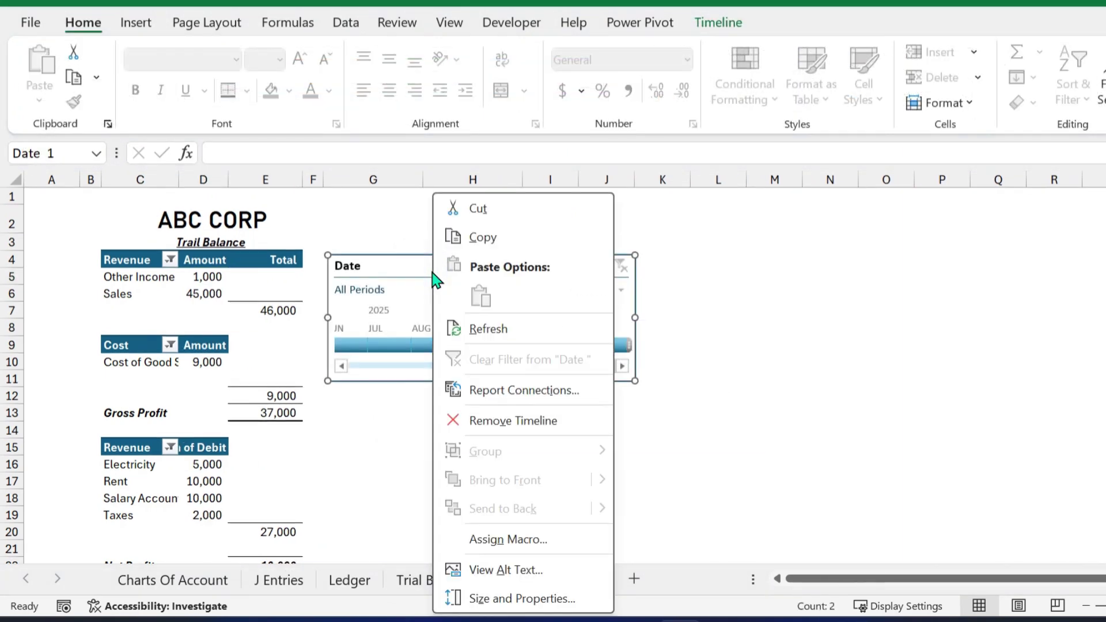
left_click(455, 390)
left_click_drag(385, 327, 430, 229)
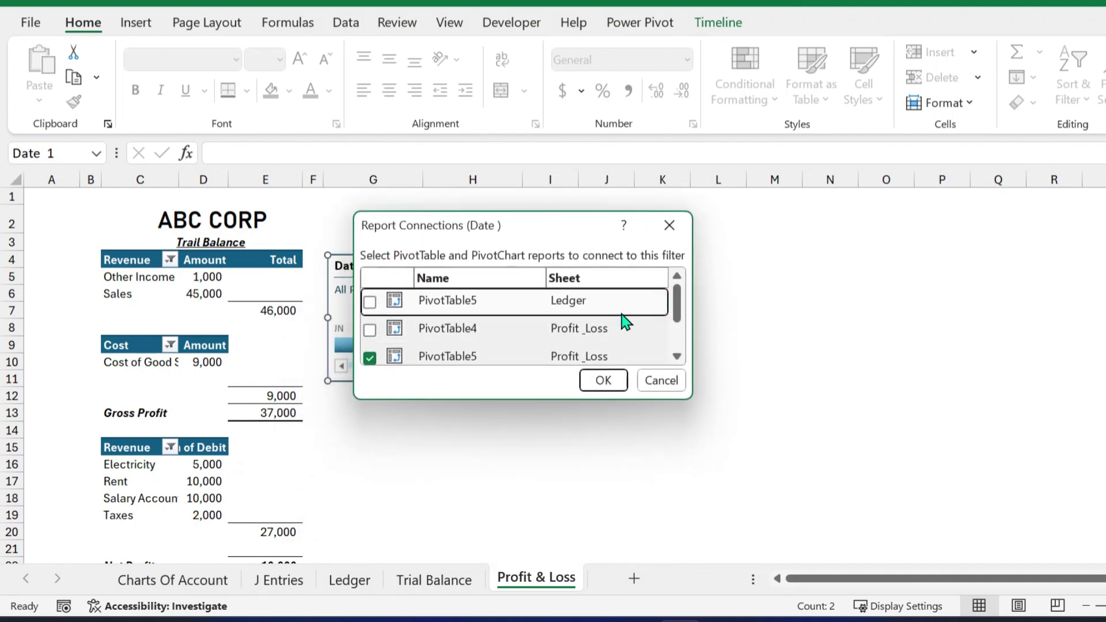
left_click(371, 332)
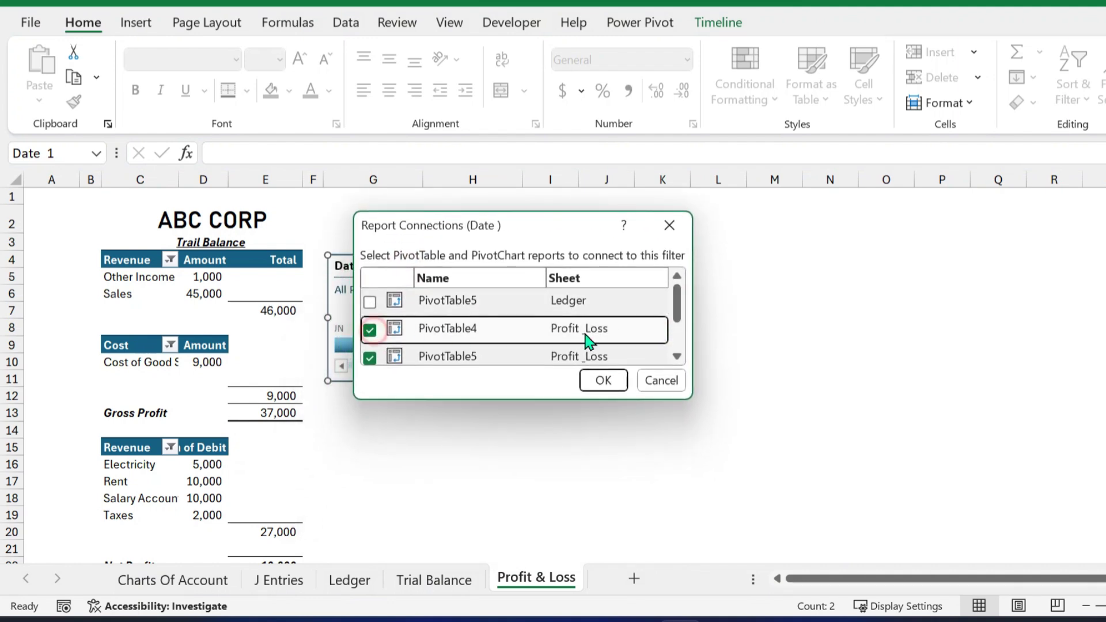
left_click_drag(679, 299, 679, 321)
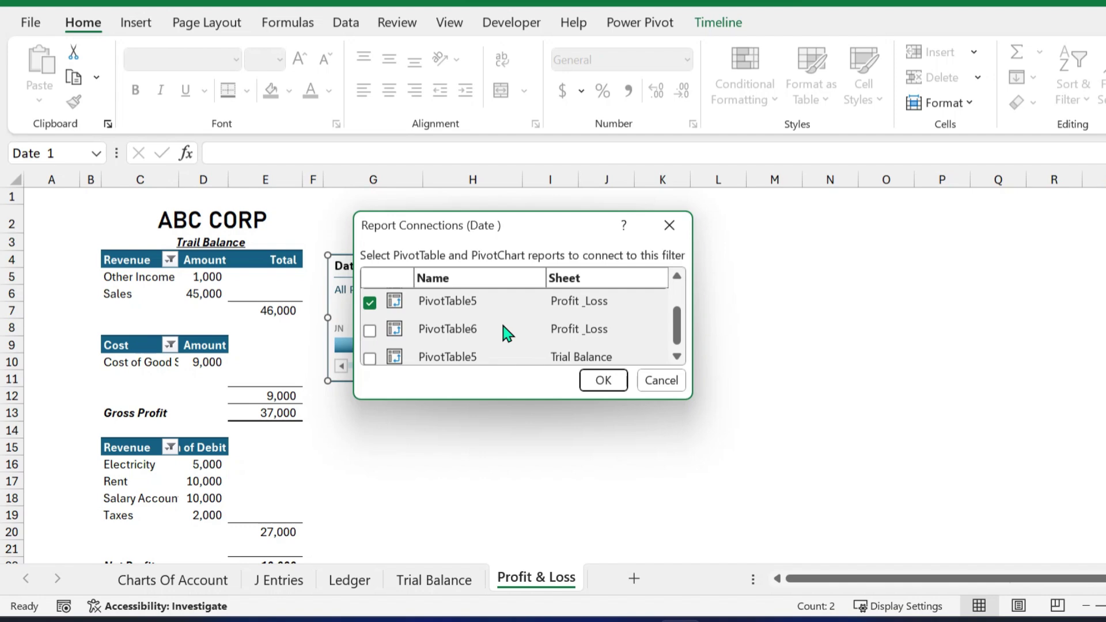
left_click(371, 331)
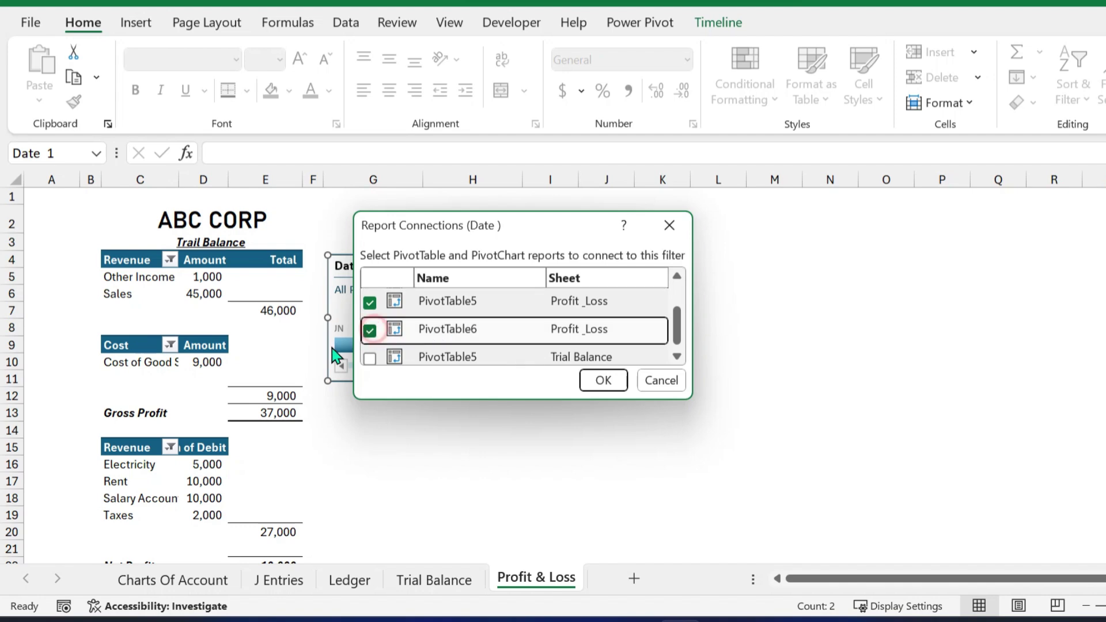
left_click(620, 387)
Move the Date timeline further away from the report tables and filter it to Feb 2025.
left_click(505, 271)
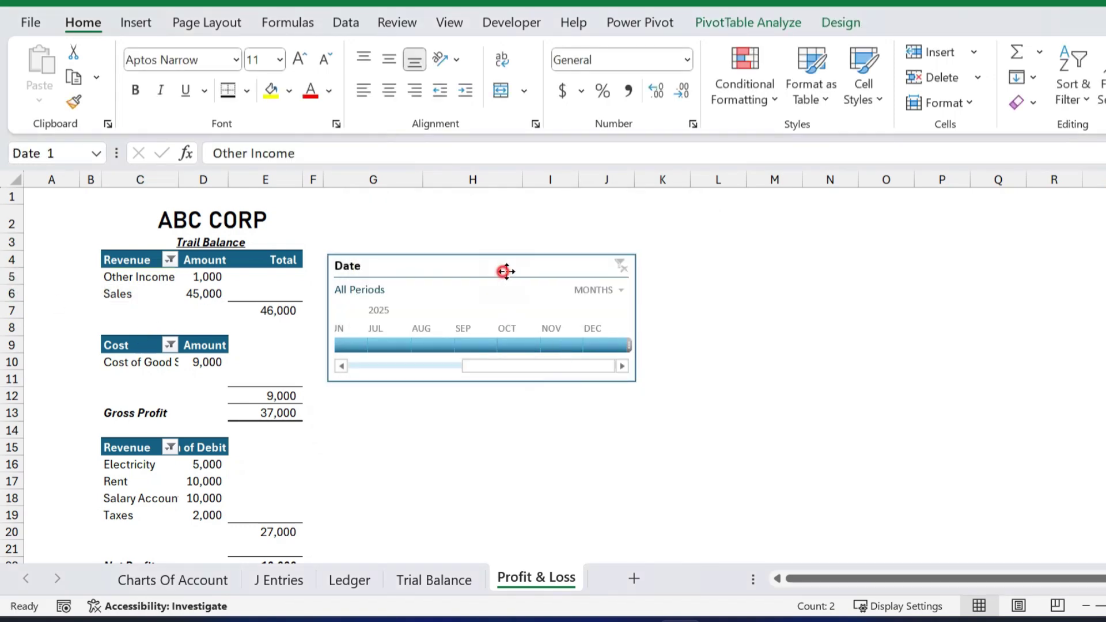
left_click_drag(506, 272, 552, 256)
left_click(440, 330)
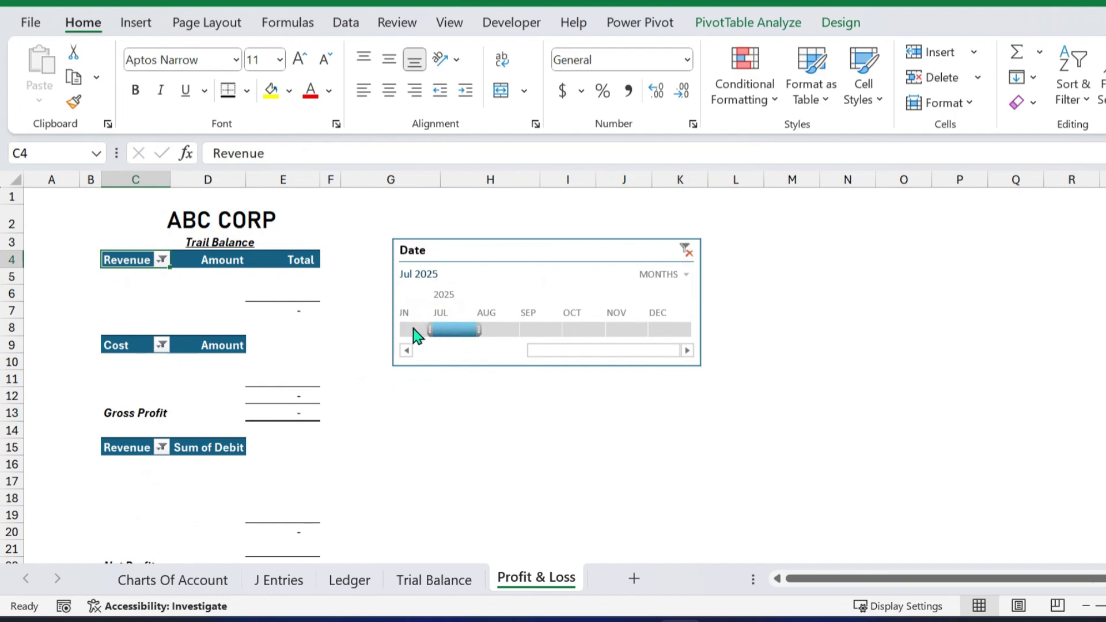
left_click(415, 330)
left_click_drag(530, 354, 484, 345)
left_click(424, 330)
left_click(469, 330)
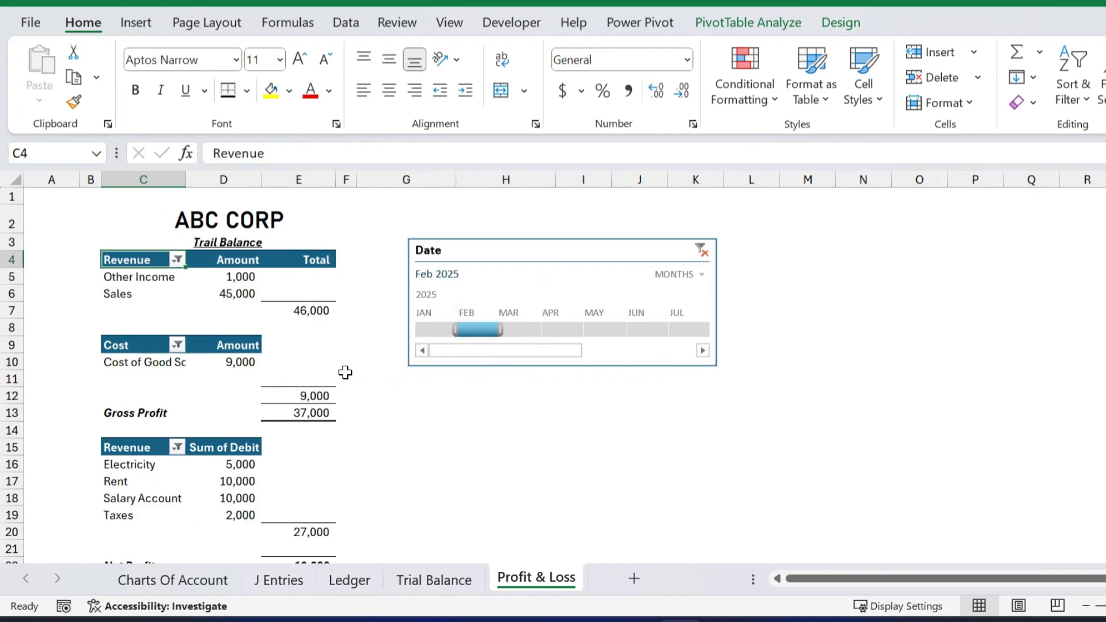
Look over the filtered report and the time levels offered by the Date timeline.
scroll(289, 385, "down", 1)
scroll(291, 390, "up", 1)
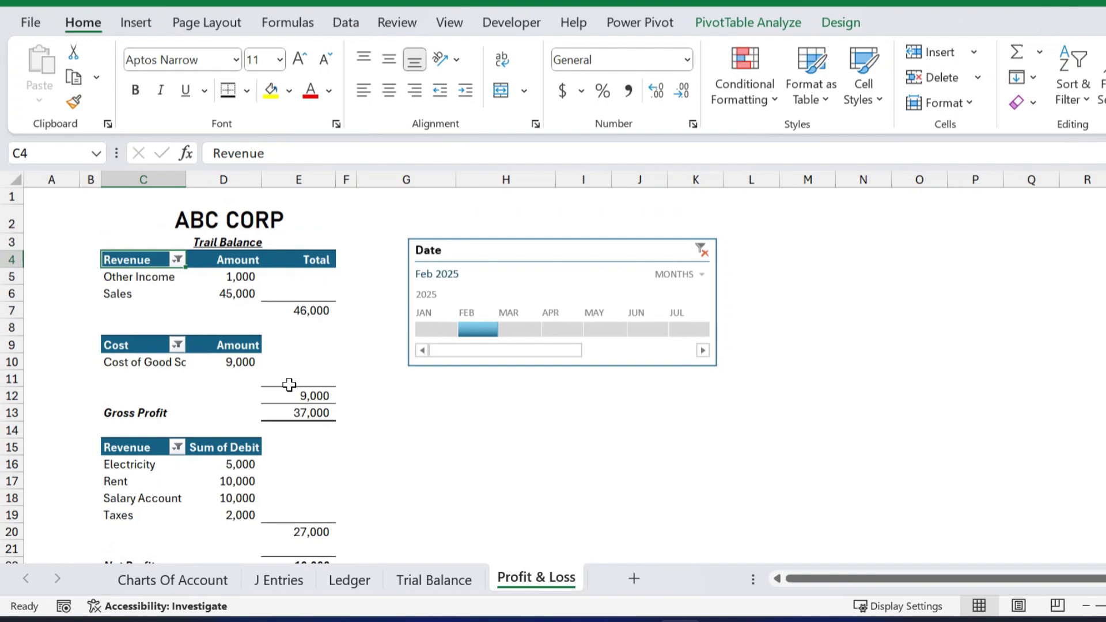
left_click(668, 276)
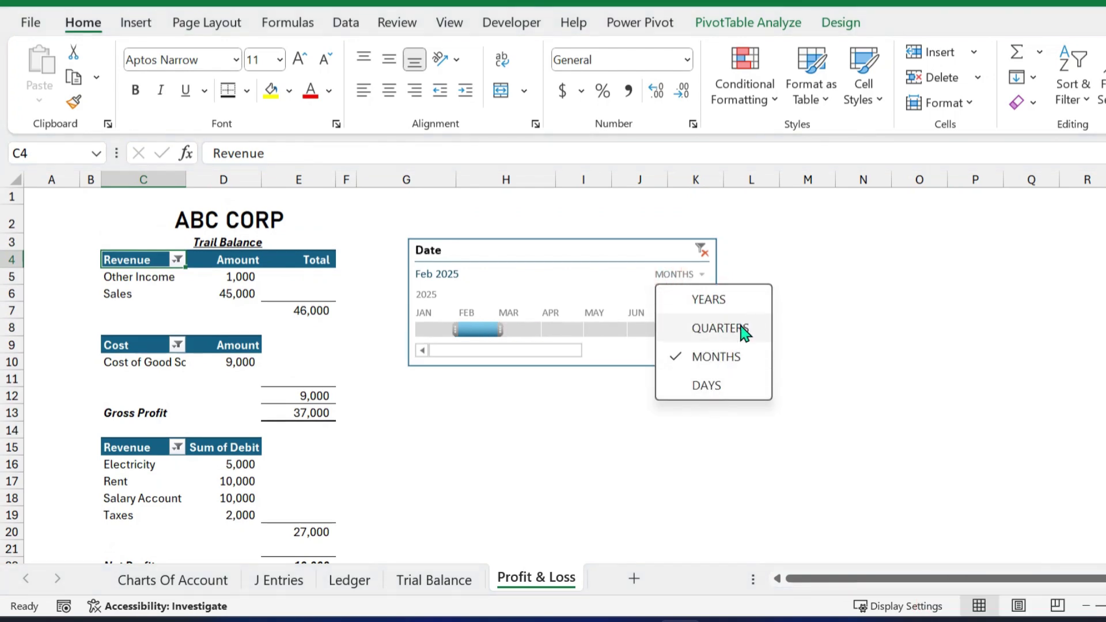
left_click(887, 395)
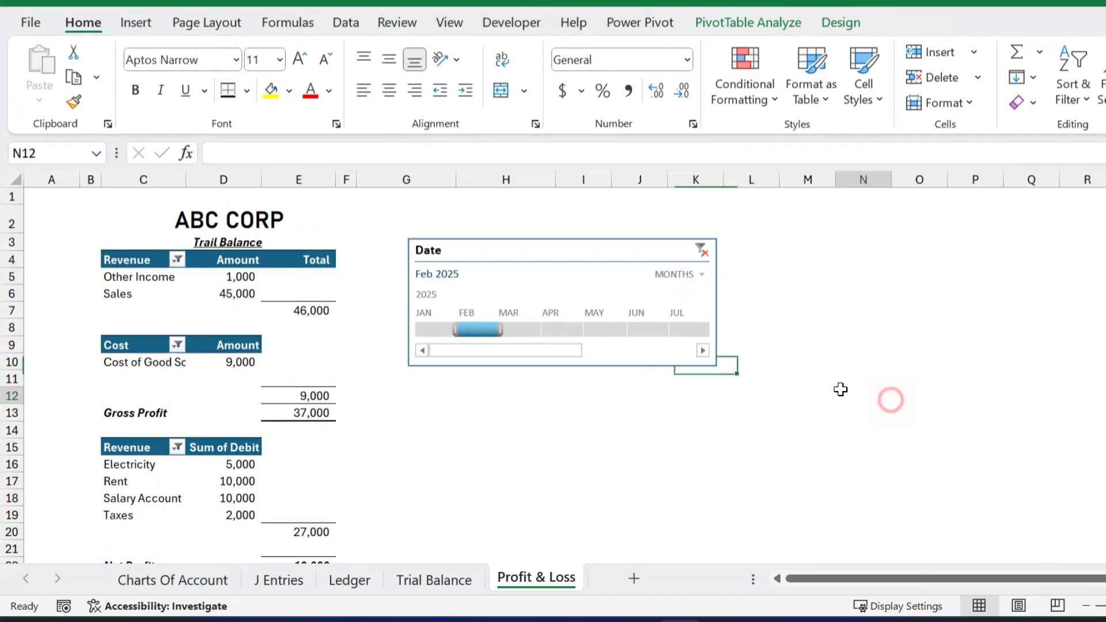
left_click(626, 333)
left_click(453, 331)
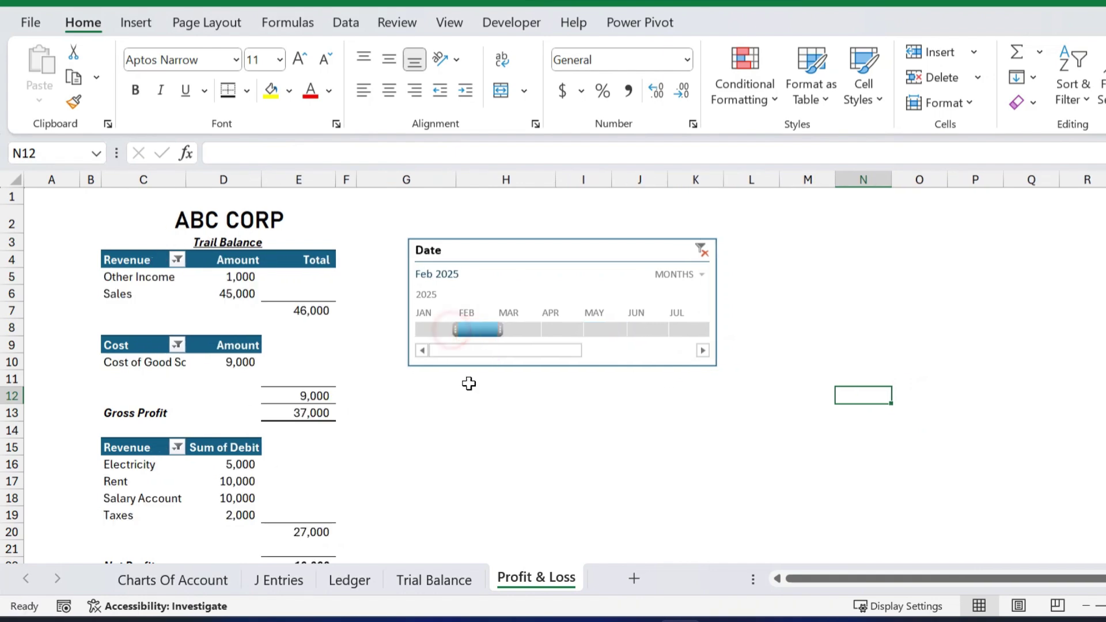
scroll(255, 321, "down", 2)
scroll(277, 331, "up", 2)
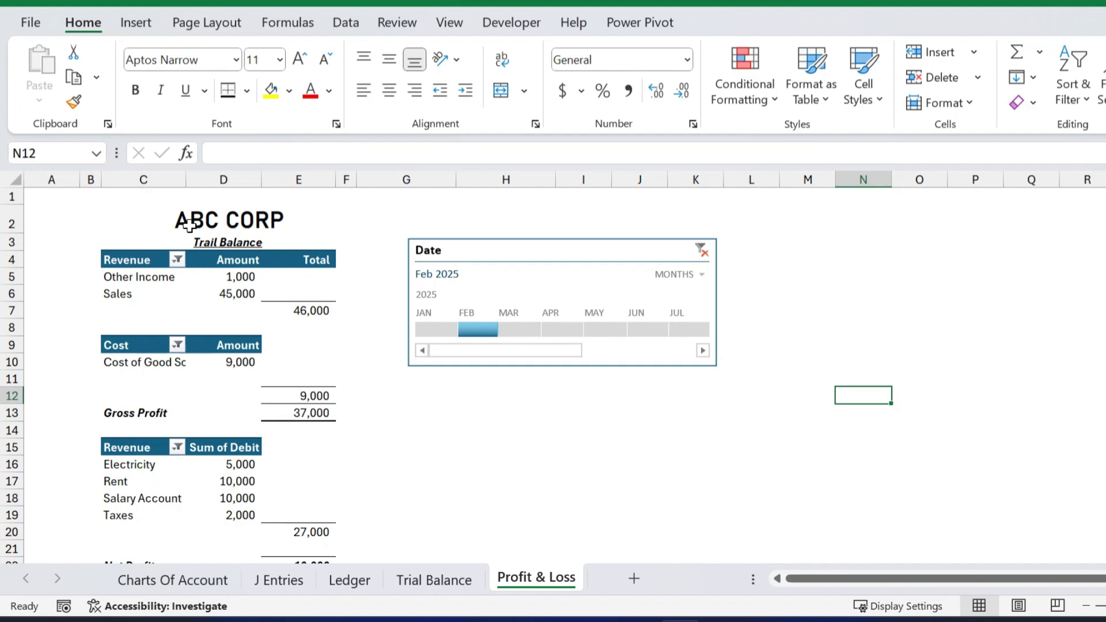
Widen column C to fit the account names and put a thick outside border around the report range B2:F23.
left_click_drag(185, 179, 230, 181)
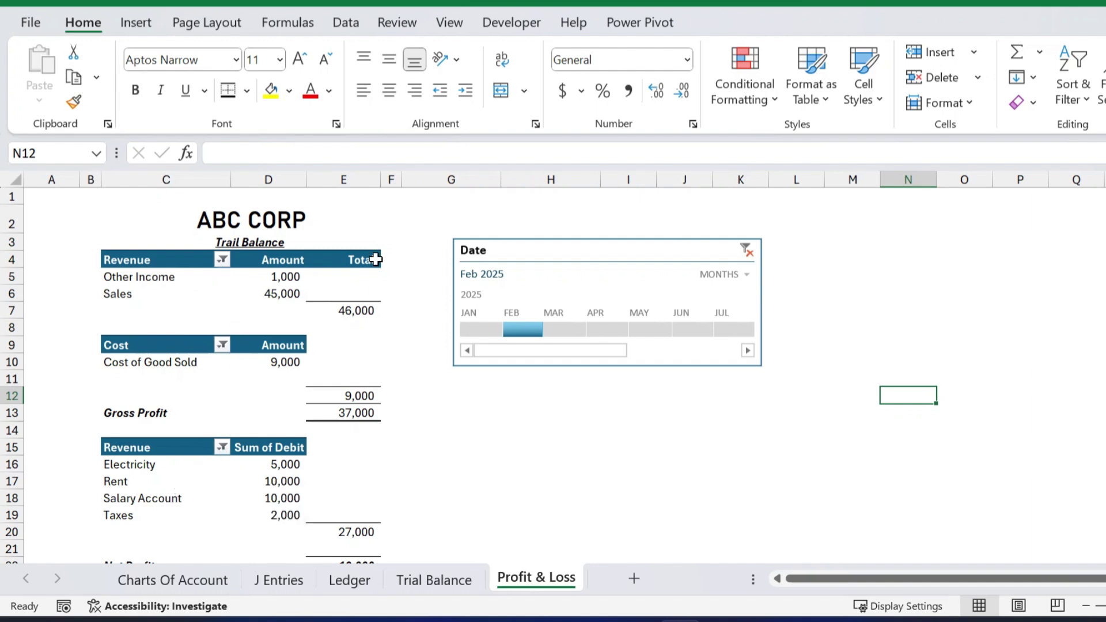
left_click(110, 218)
left_click_drag(91, 210, 284, 486)
left_click(247, 91)
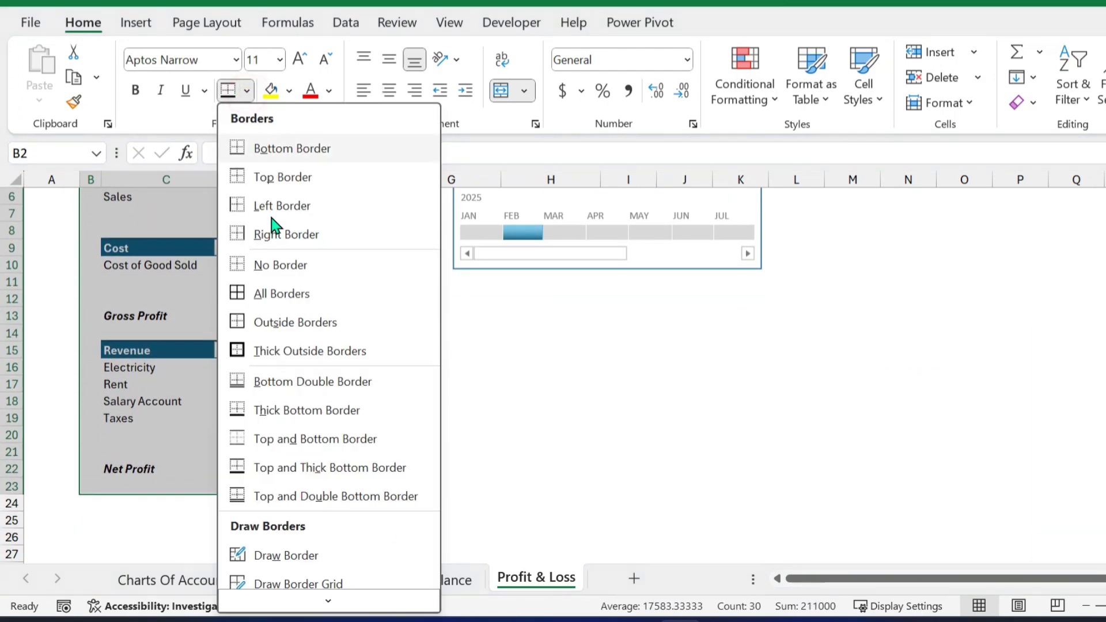
left_click(254, 351)
scroll(605, 436, "up", 2)
left_click(612, 445)
scroll(420, 418, "down", 3)
scroll(348, 369, "up", 3)
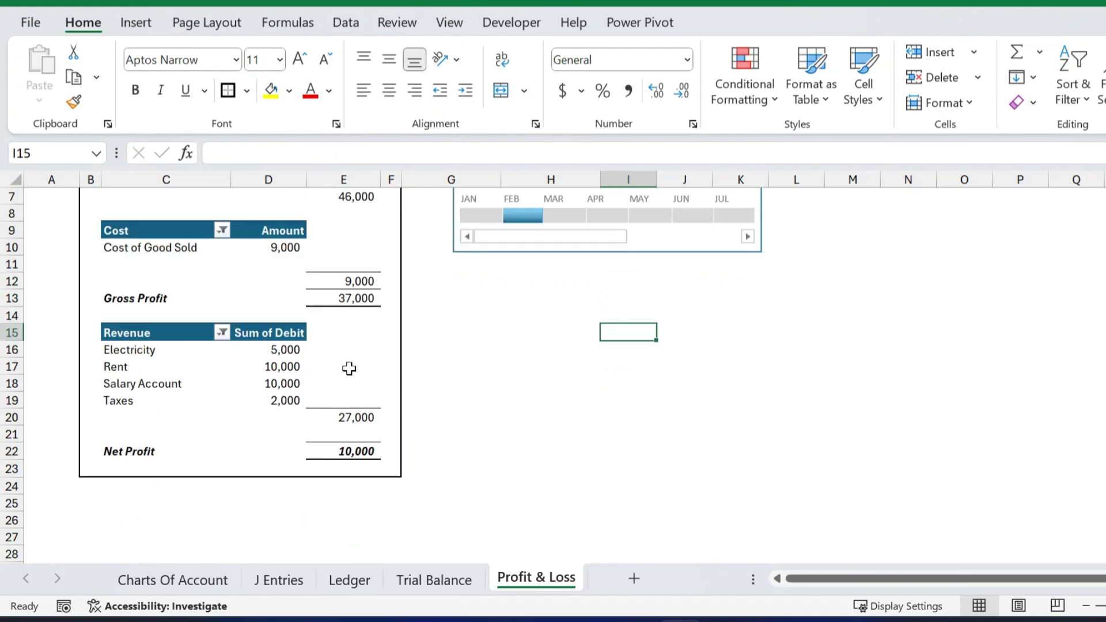
Widen columns C and D of the report further and move the Date timeline up, closer to the report.
left_click_drag(230, 182, 263, 183)
left_click_drag(341, 180, 395, 183)
left_click(576, 431)
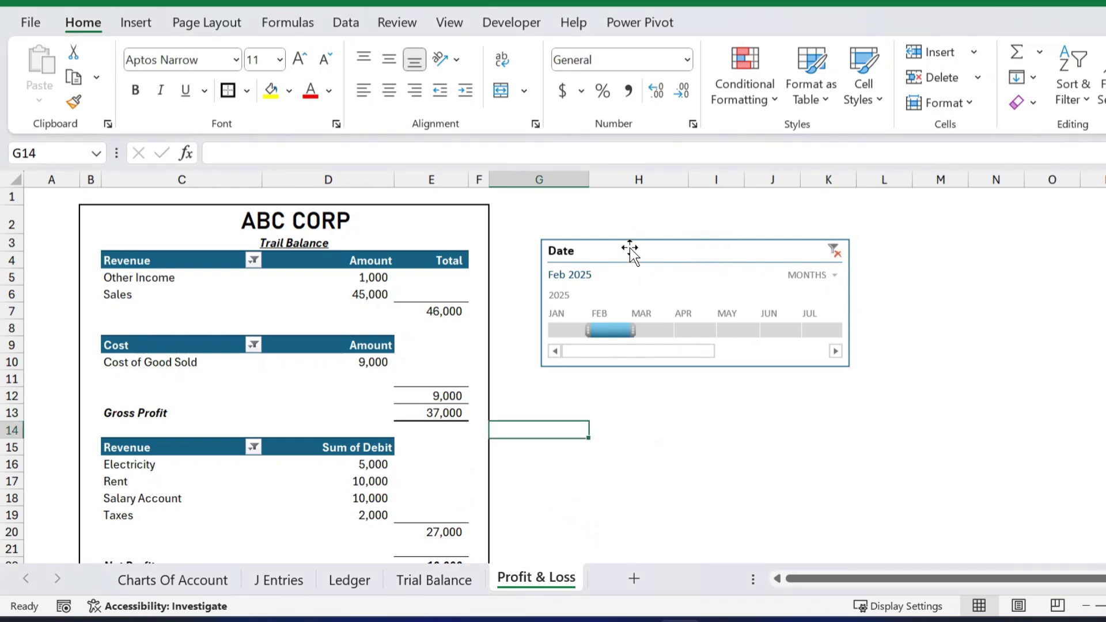
left_click_drag(630, 248, 576, 213)
Add a new sheet without gridlines and copy the Other Income and Sales rows with their amounts from Profit & Loss to B3.
left_click(634, 578)
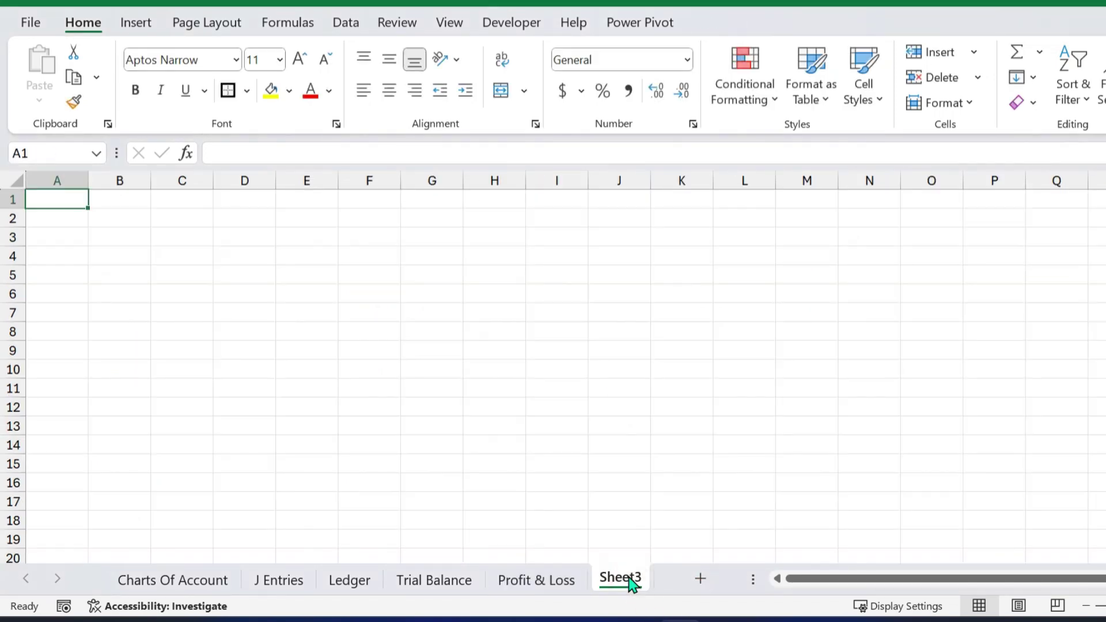
left_click(537, 584)
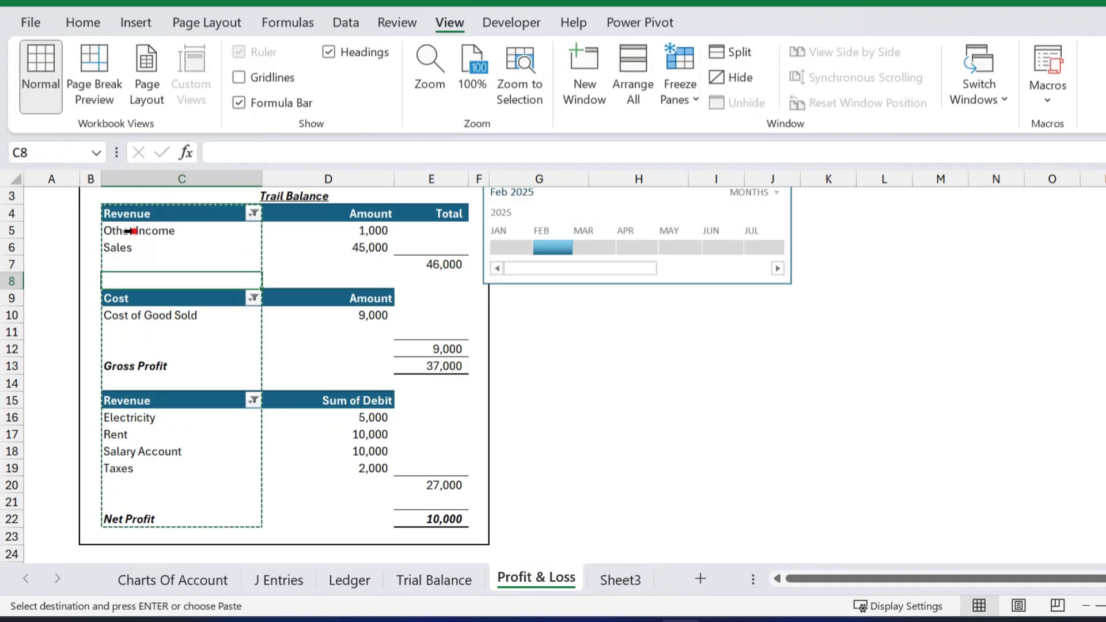
left_click(148, 233)
left_click(346, 248, "shift")
key("ctrl+c")
left_click(620, 580)
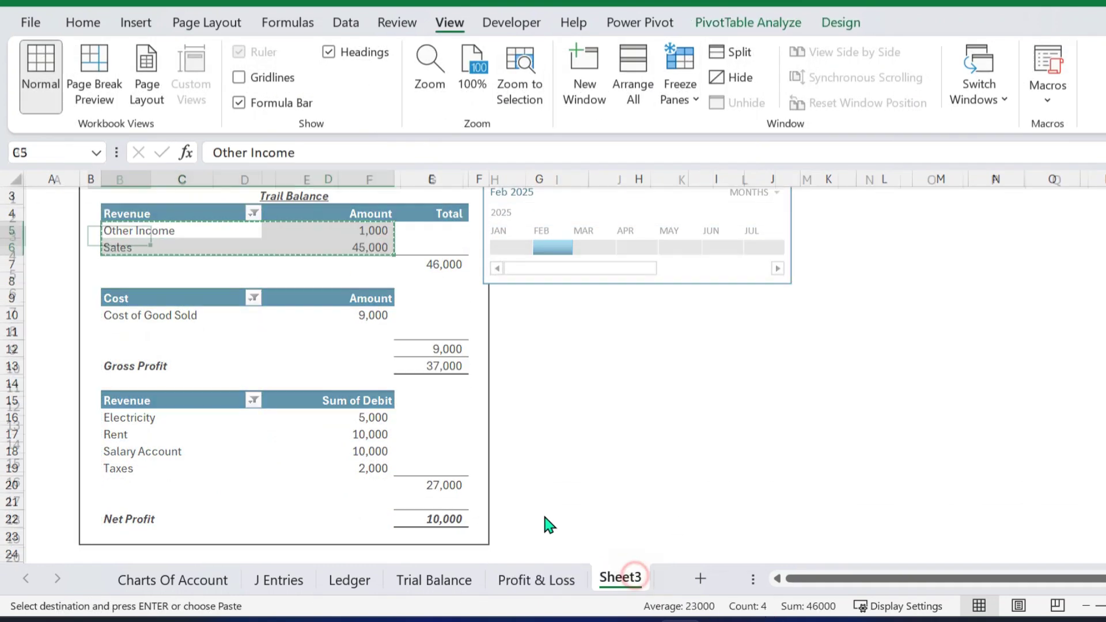
key("ctrl+v")
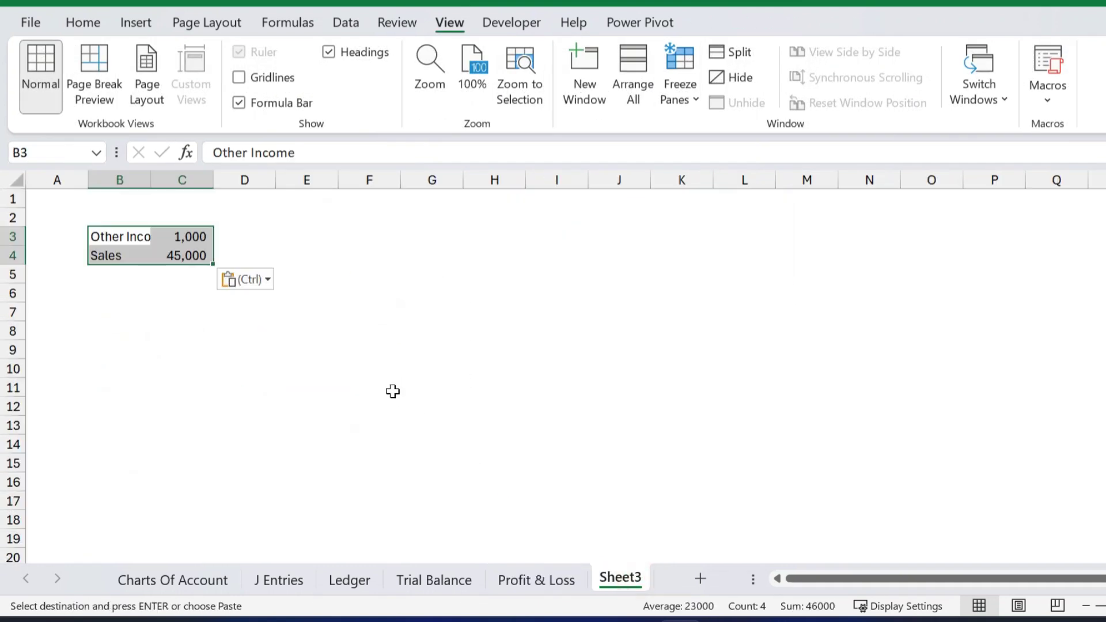
Widen column B on Sheet3 and copy the labels from Cost through Net Profit (C9:C22) of Profit & Loss to B6.
left_click(311, 346)
left_click_drag(151, 180, 176, 180)
left_click(531, 578)
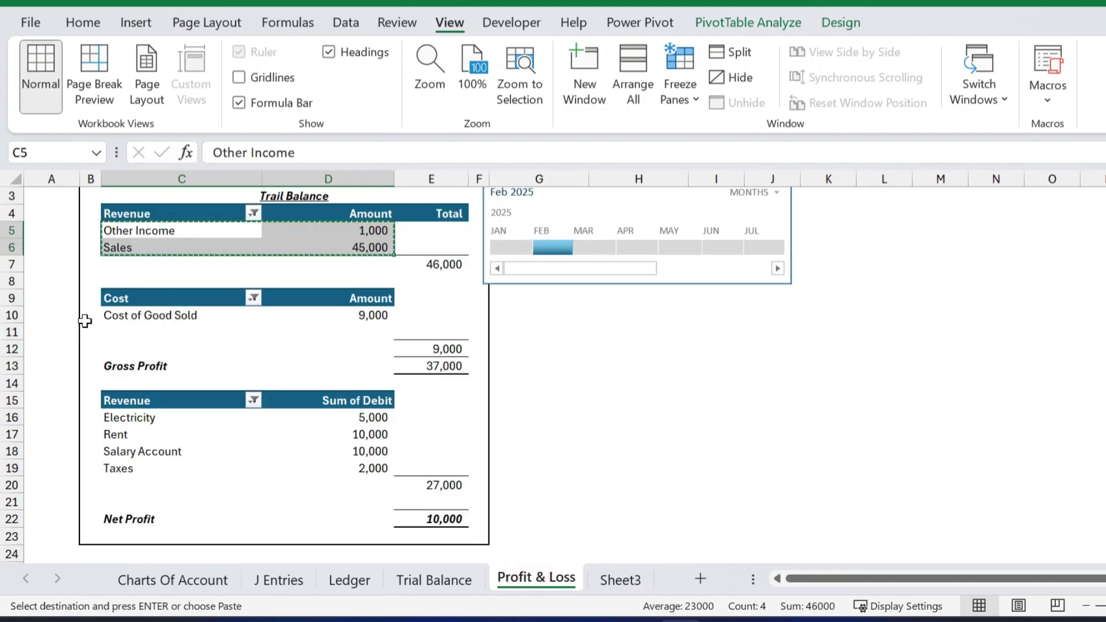
left_click_drag(137, 297, 176, 520)
key("ctrl+c")
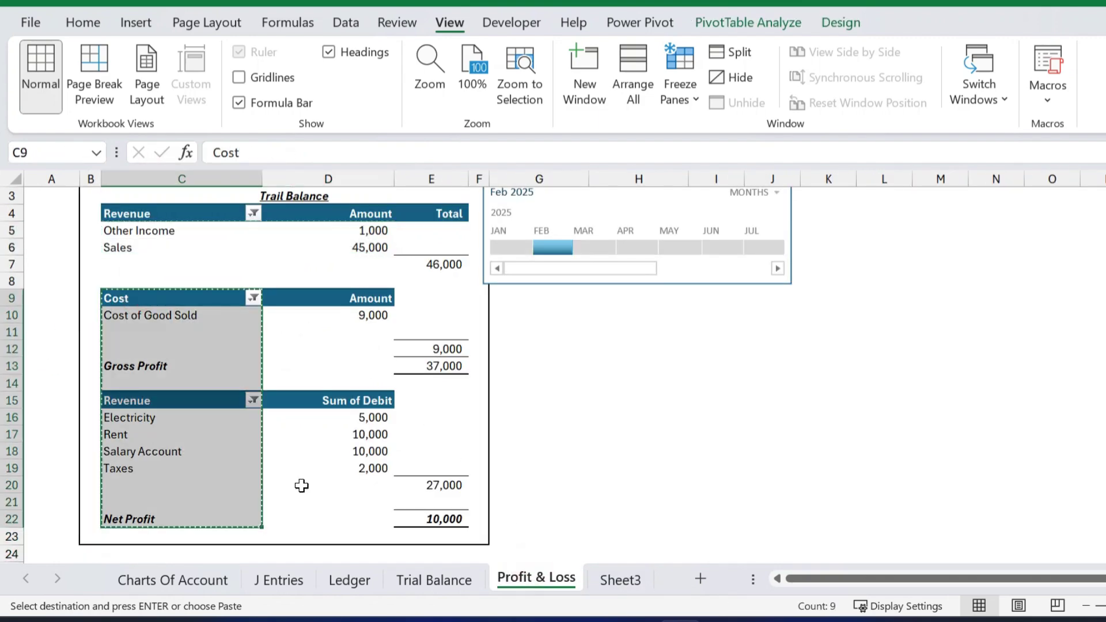
left_click(620, 580)
left_click(119, 296)
key("ctrl+v")
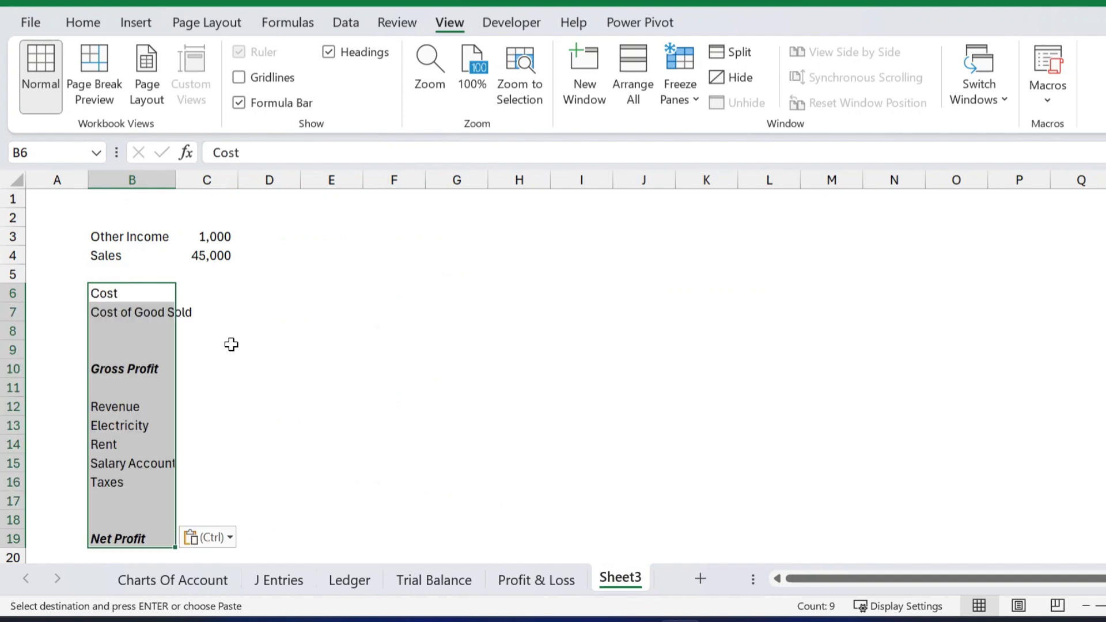
Widen columns B and C on Sheet3 to give the labels and amounts more room.
left_click(347, 350)
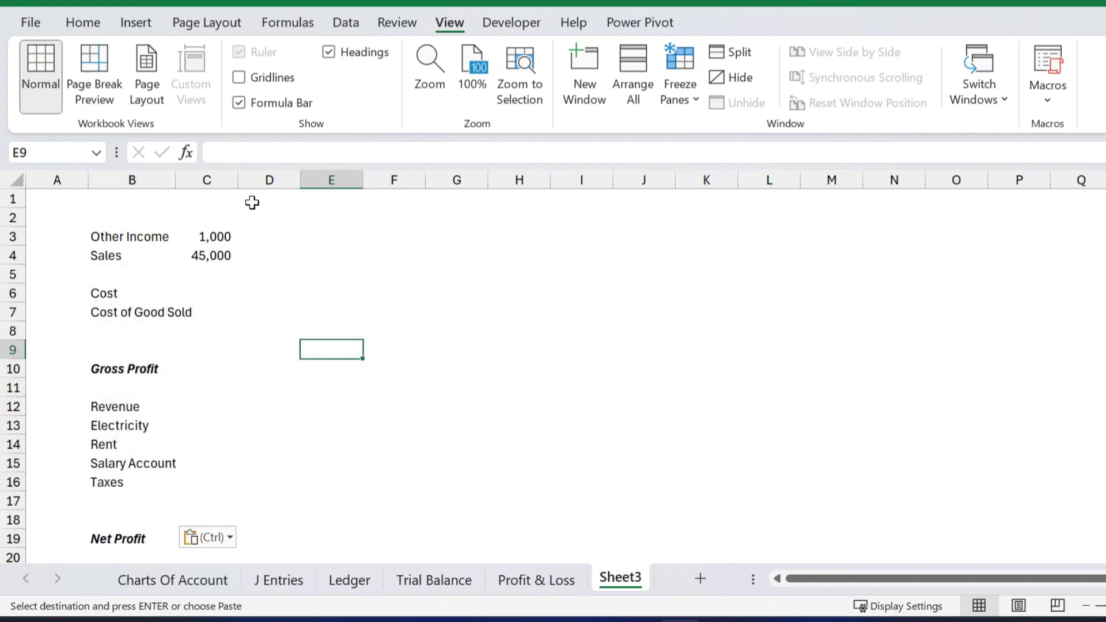
left_click_drag(177, 181, 178, 180)
left_click_drag(233, 195, 236, 195)
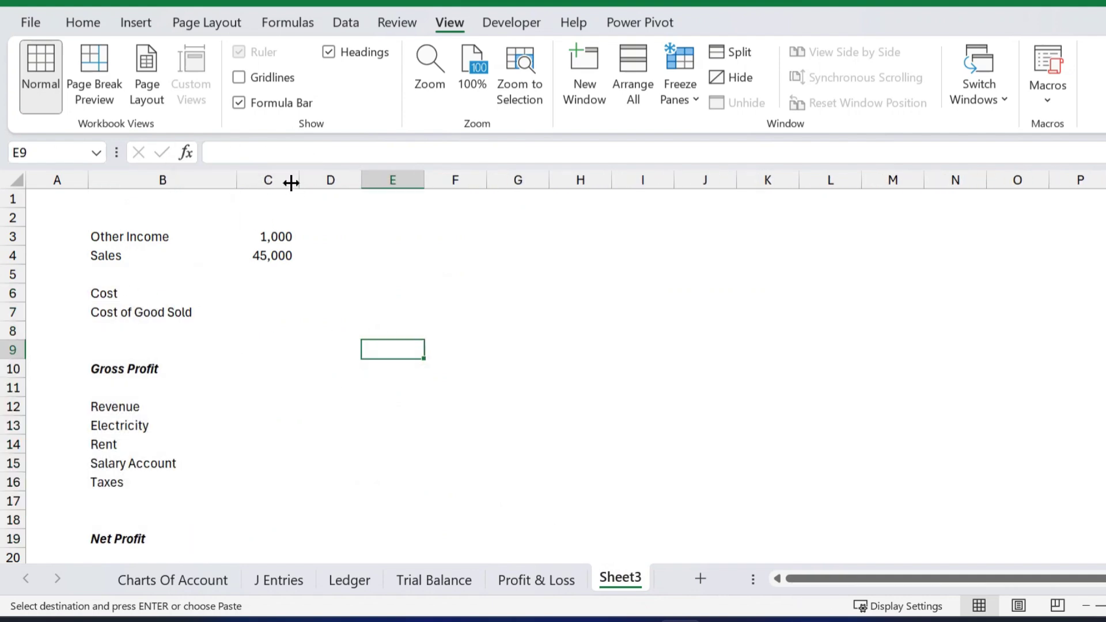
left_click_drag(298, 181, 368, 202)
Replace the Other Income amount in C3 with the formula =VLOOKUP(B3,'Trial Balance'!A4:D19,3,FALSE).
left_click(317, 234)
type("=")
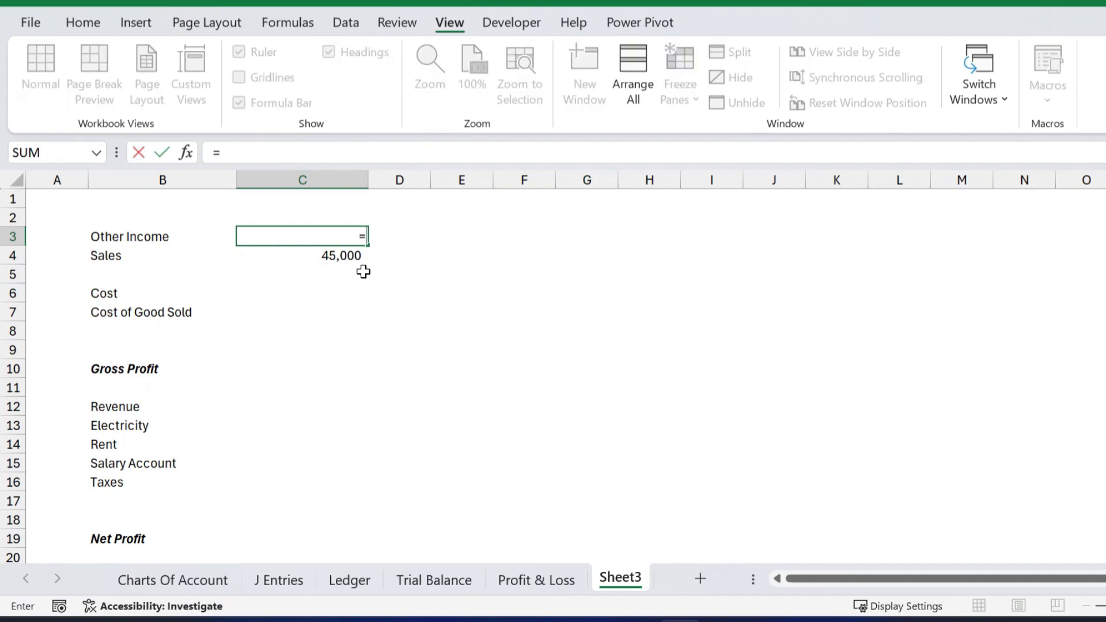
type("vlo")
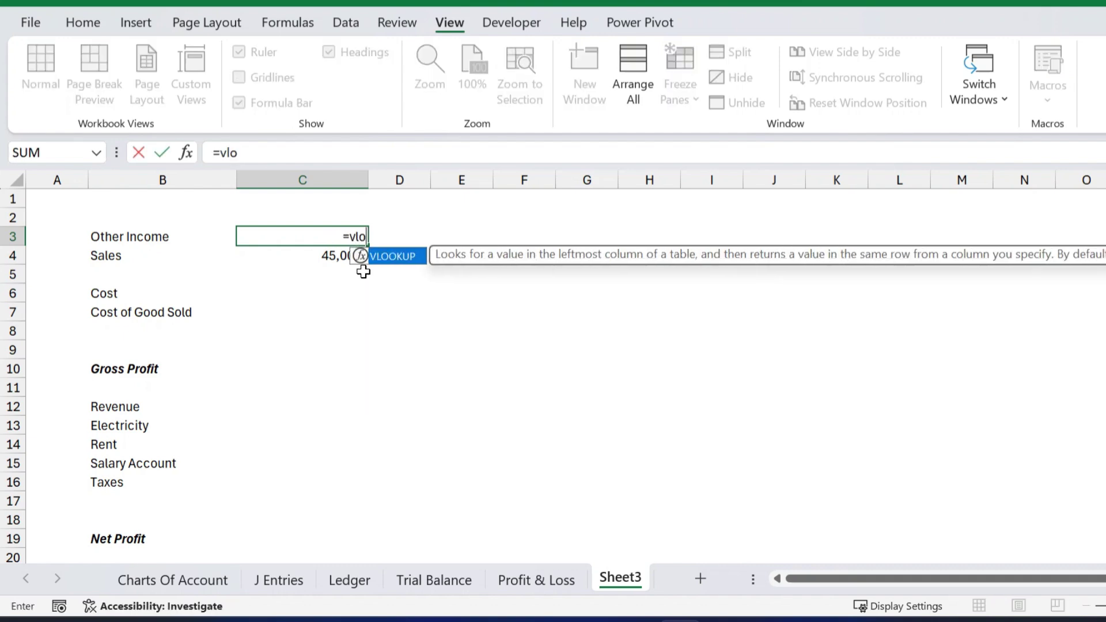
key("Tab")
key("Left")
type(",")
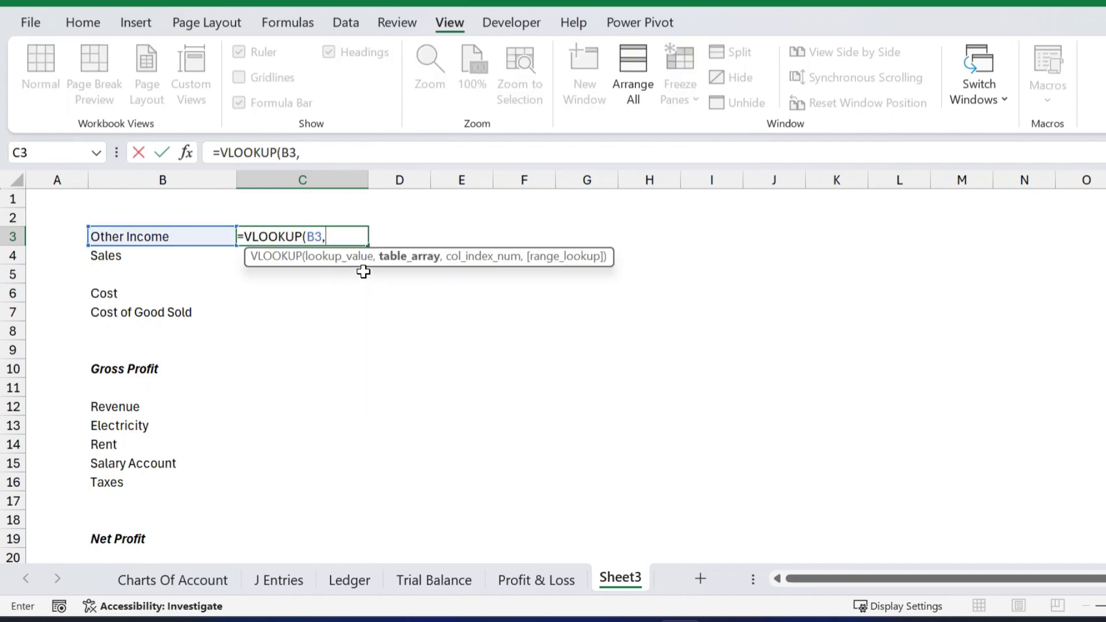
left_click(438, 578)
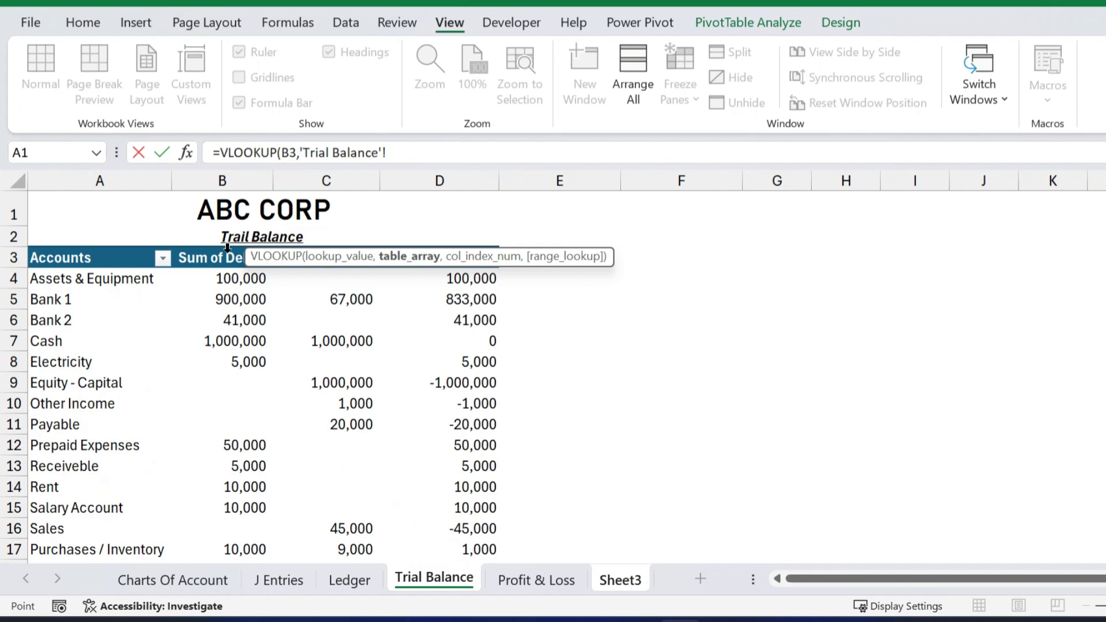
left_click_drag(121, 277, 450, 516)
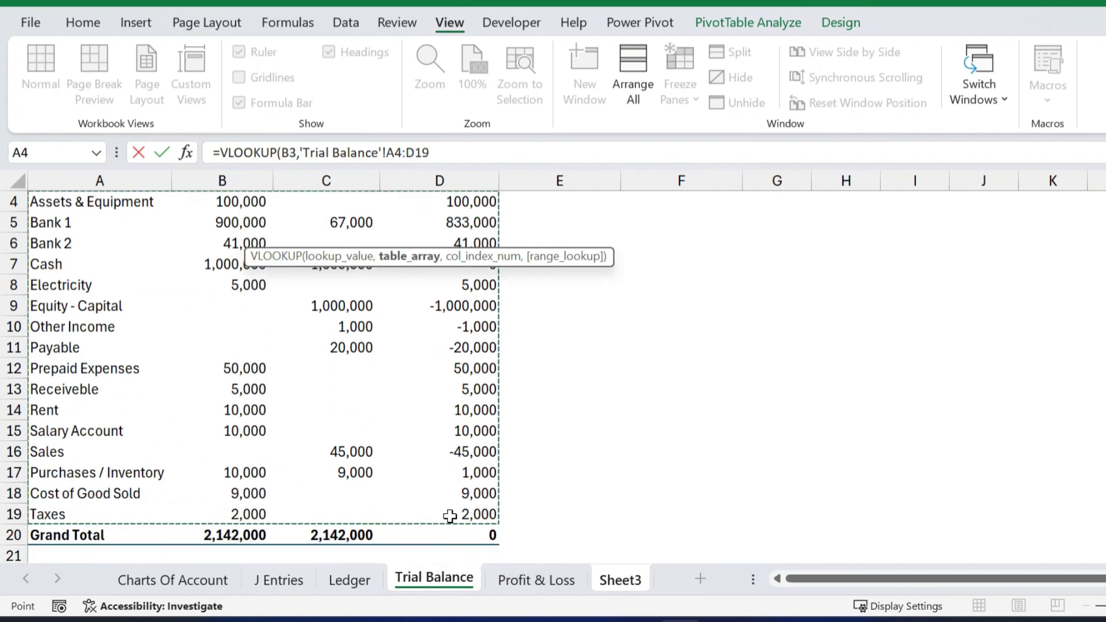
type(",")
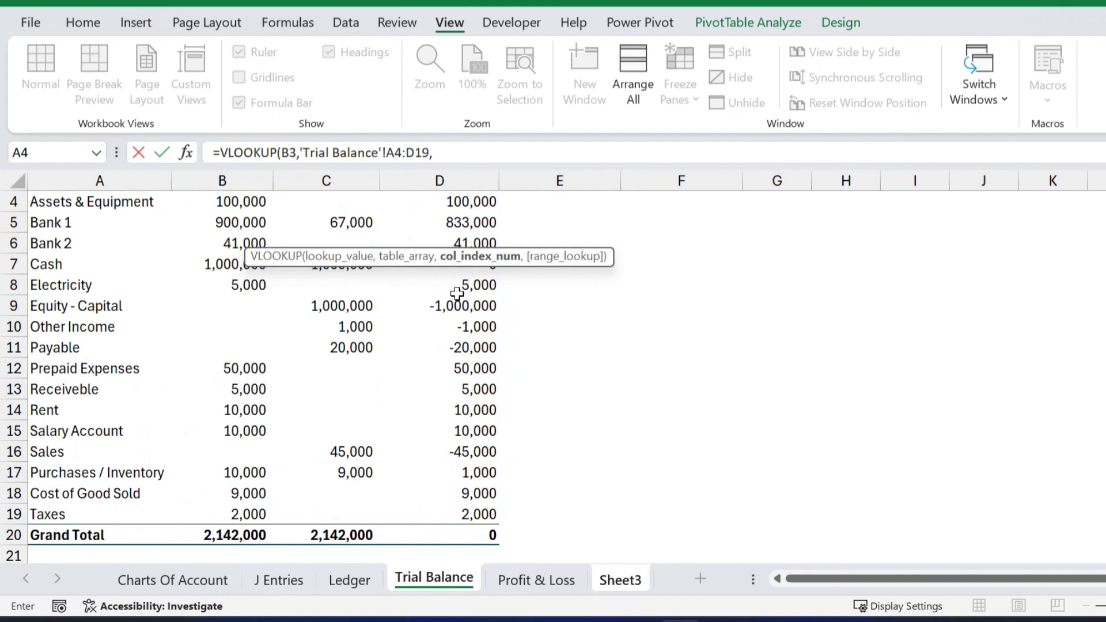
scroll(309, 326, "up", 1)
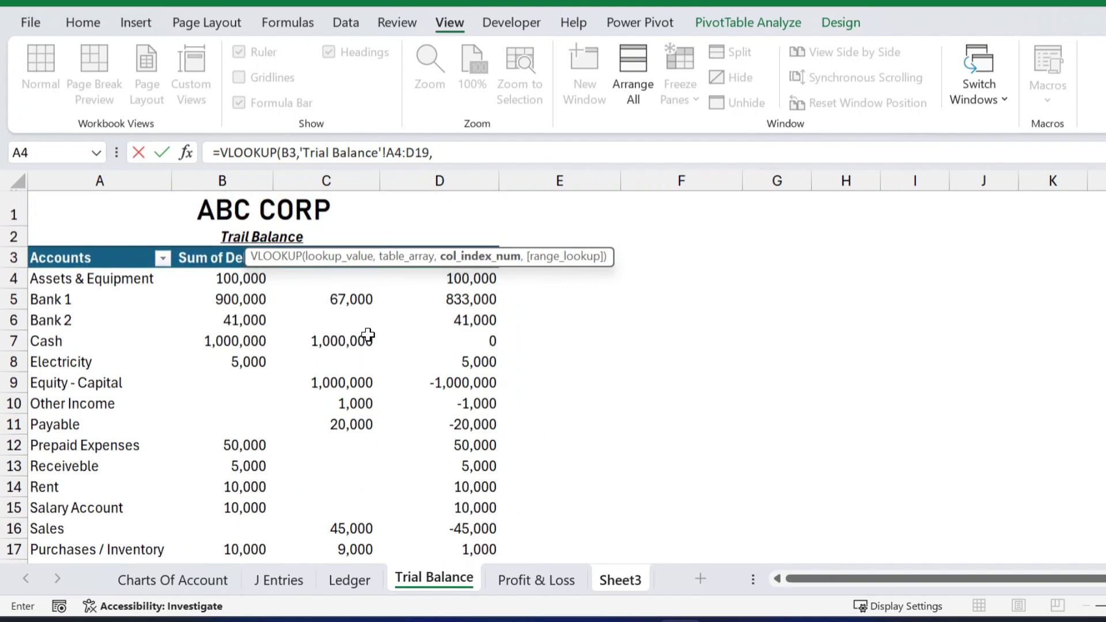
left_click(467, 152)
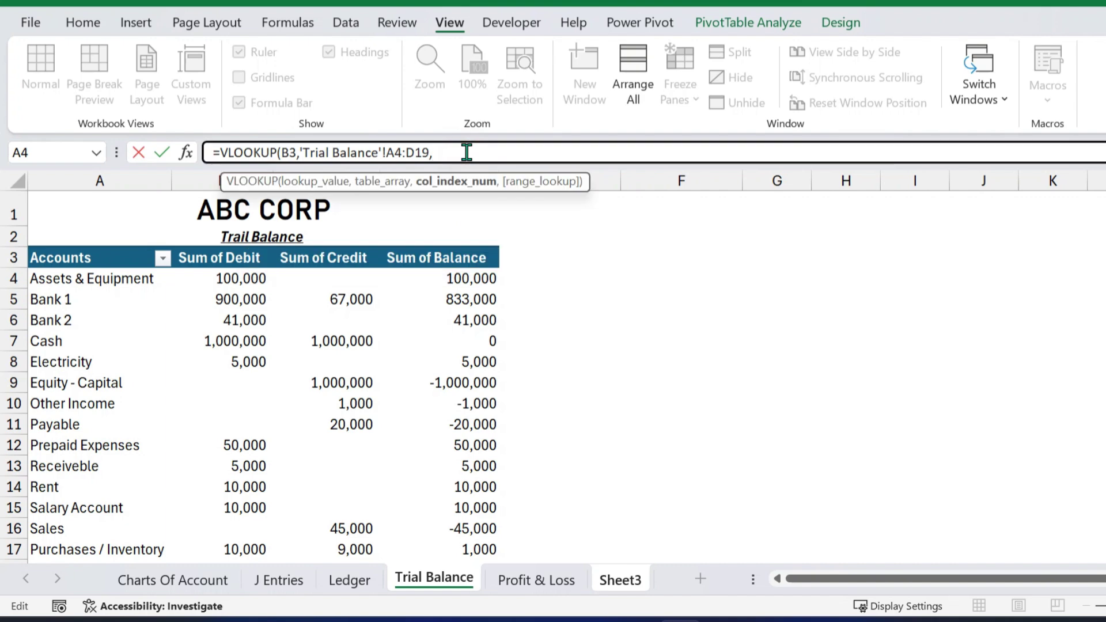
type(",FALSE")
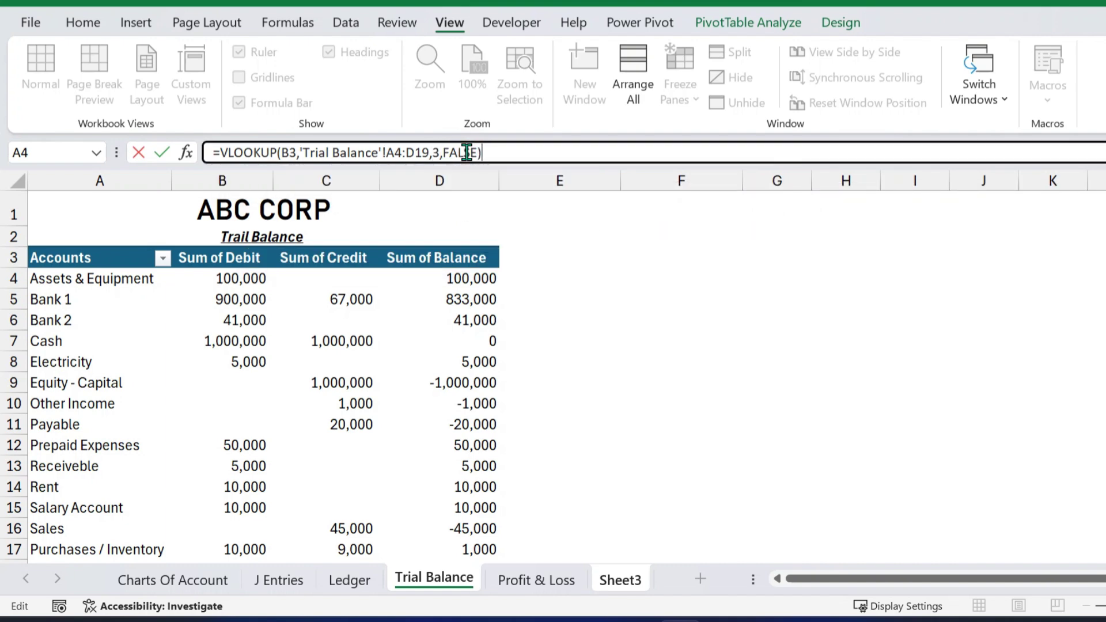
key("Return")
Fill the VLOOKUP formula from C3 down to the Sales amount in C4.
key("ctrl+d")
key("Return")
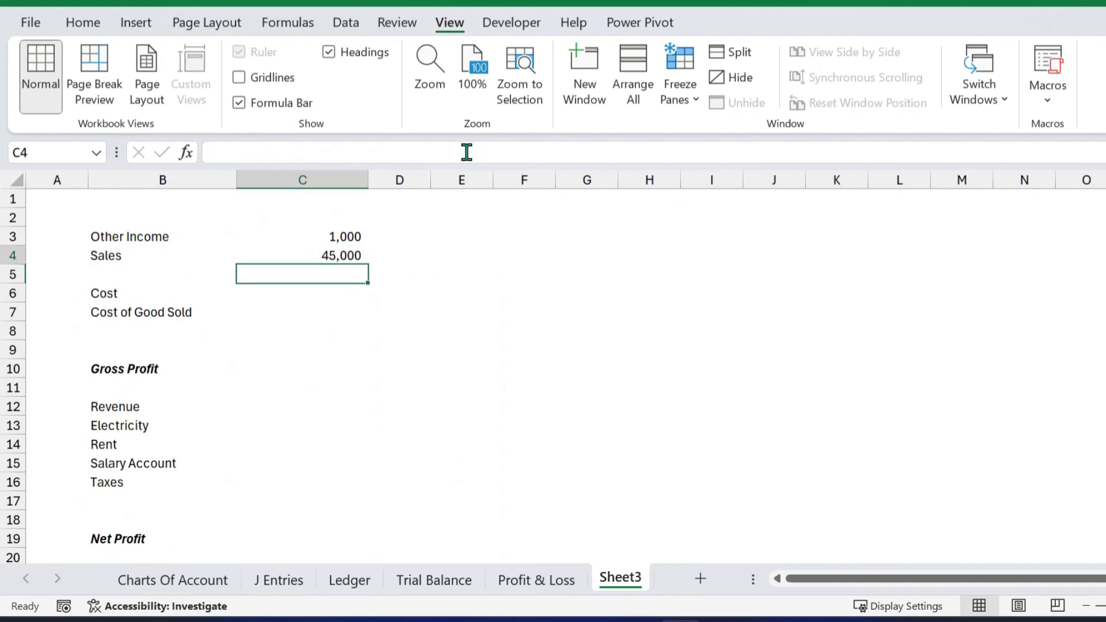
key("Up")
key("Up")
key("shift+Down")
left_click(309, 248)
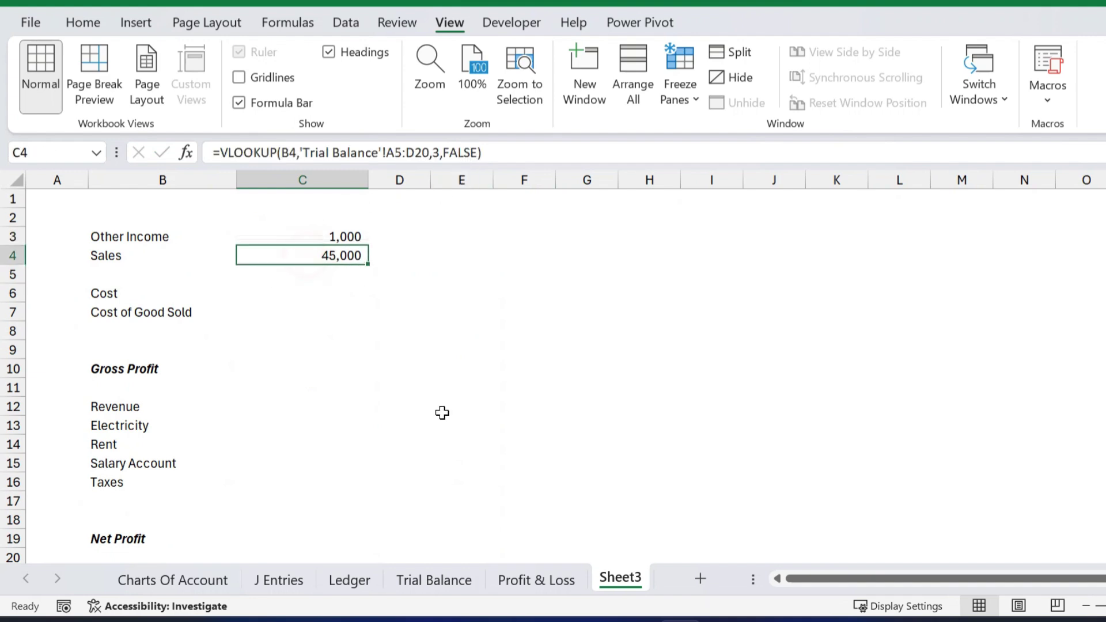
Copy the Sales VLOOKUP formula to C7 for Cost of Good Sold and set its column index to 2.
key("ctrl+c")
left_click(314, 312)
key("ctrl+v")
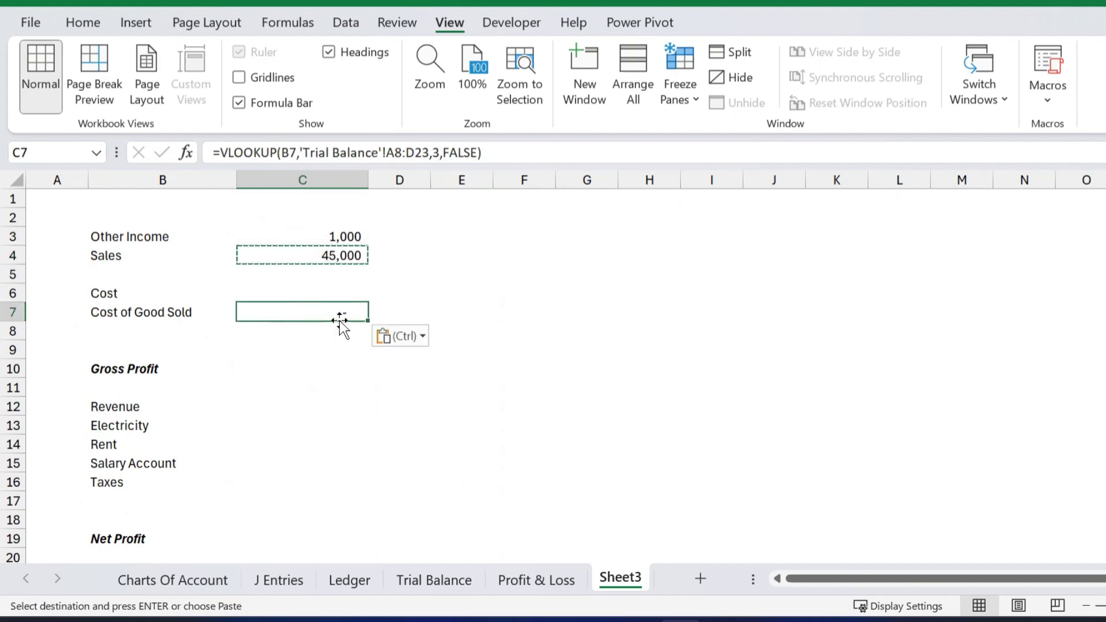
left_click(442, 154)
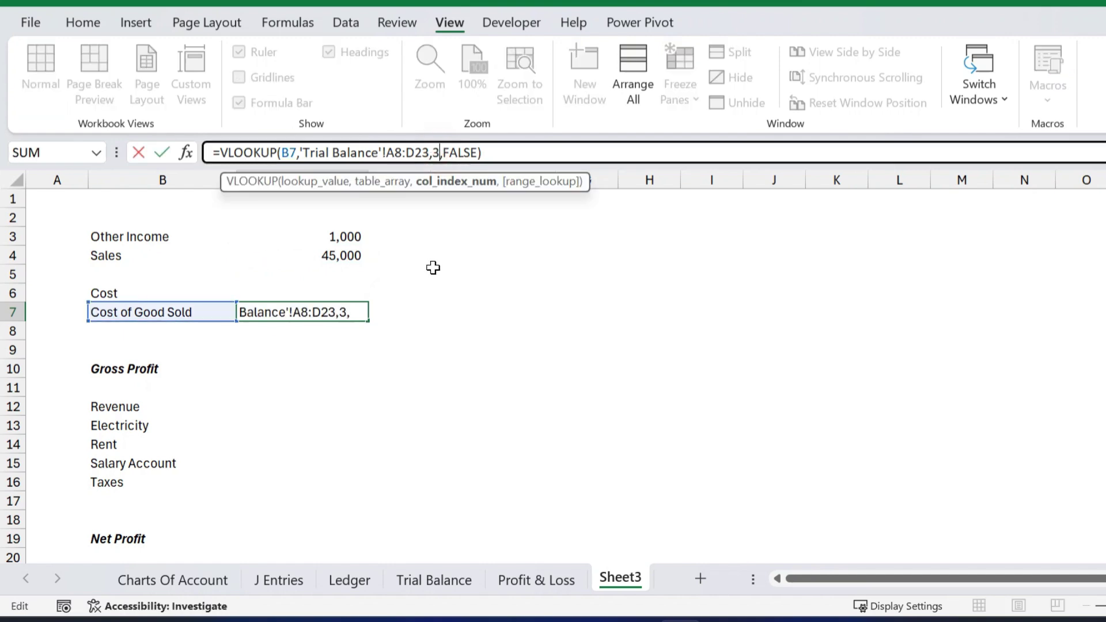
key("Return")
key("Up")
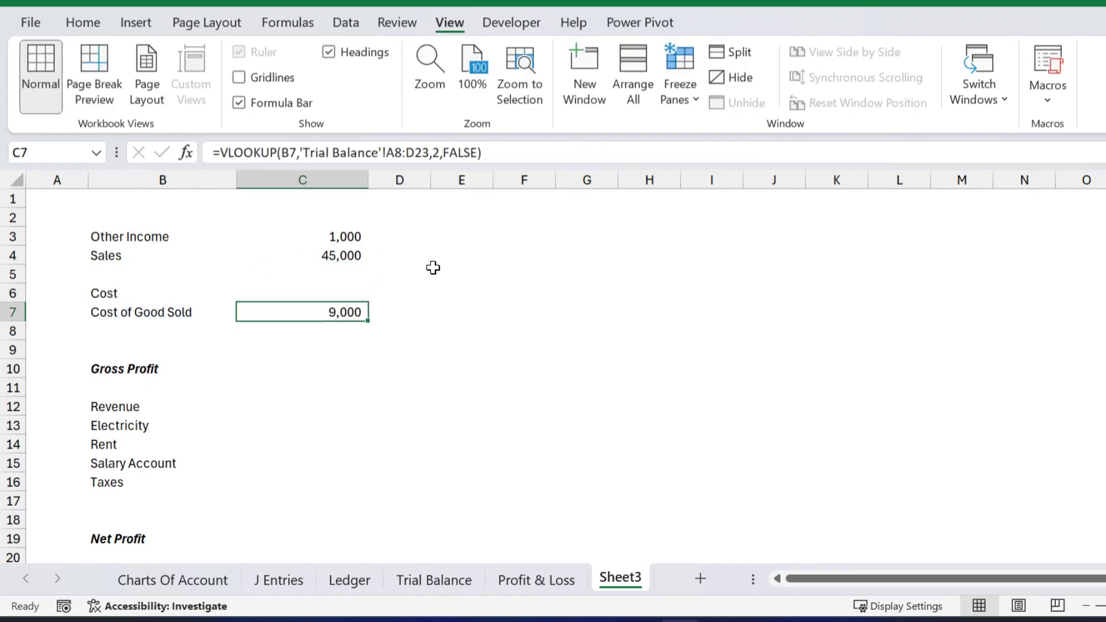
Total the revenue amounts in D5 with =SUM(C3:C4).
key("Down")
key("Down")
key("Down")
key("Up")
key("Up")
key("Up")
key("Up")
key("Up")
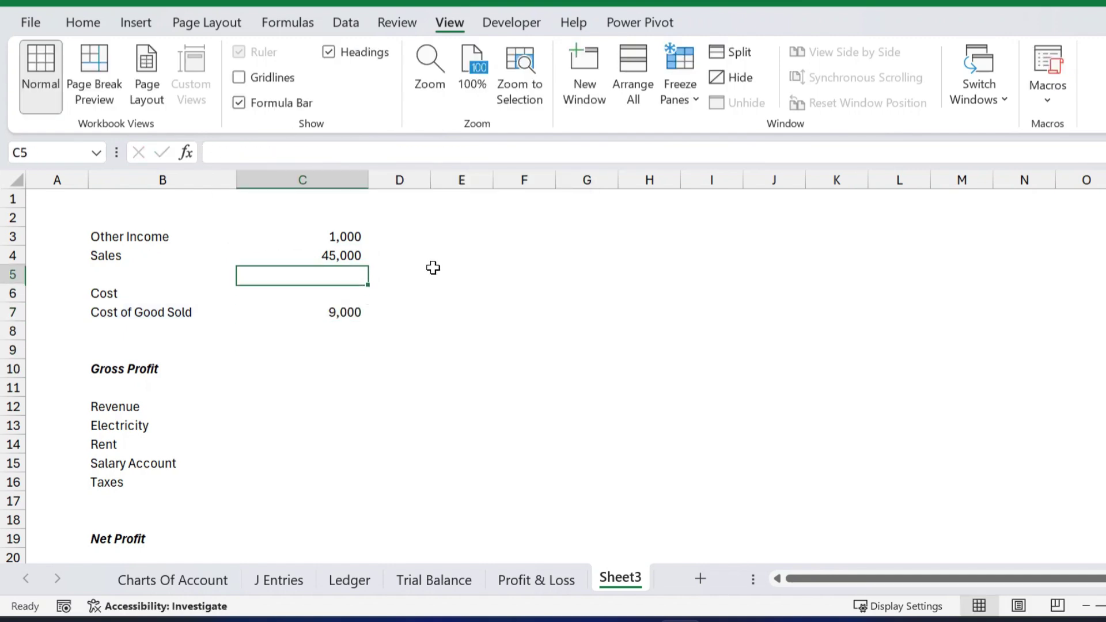
key("Right")
type("=SUM(")
key("Left")
key("Up")
key("shift+Up")
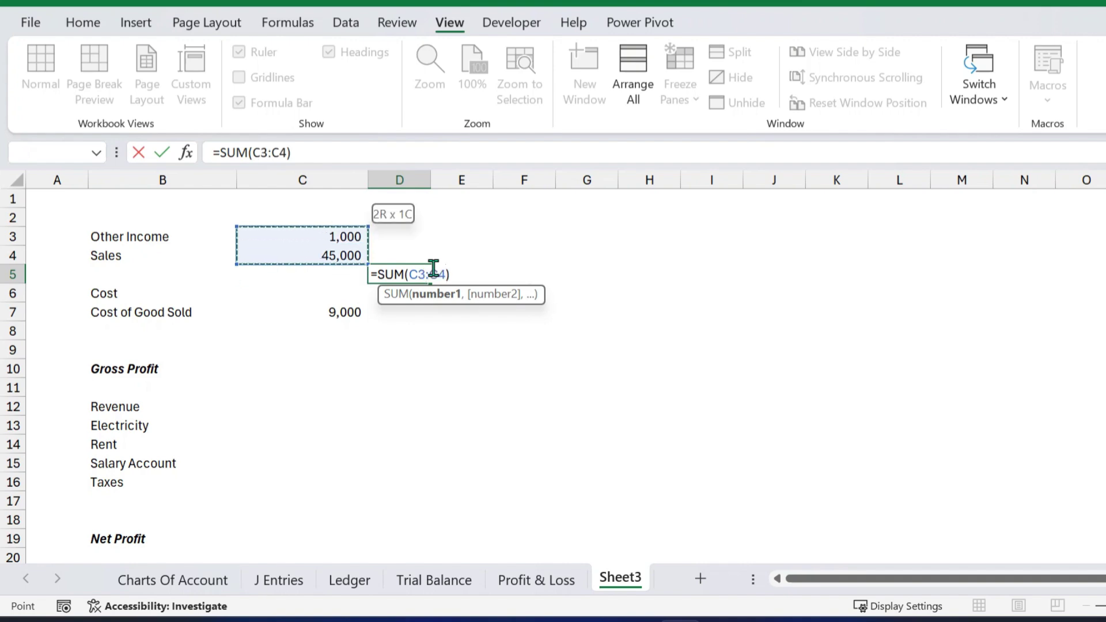
key("Return")
Total the cost amounts in D8 with =SUM(C7).
key("Down")
key("Down")
type("=SUM(")
key("Up")
key("Up")
key("Up")
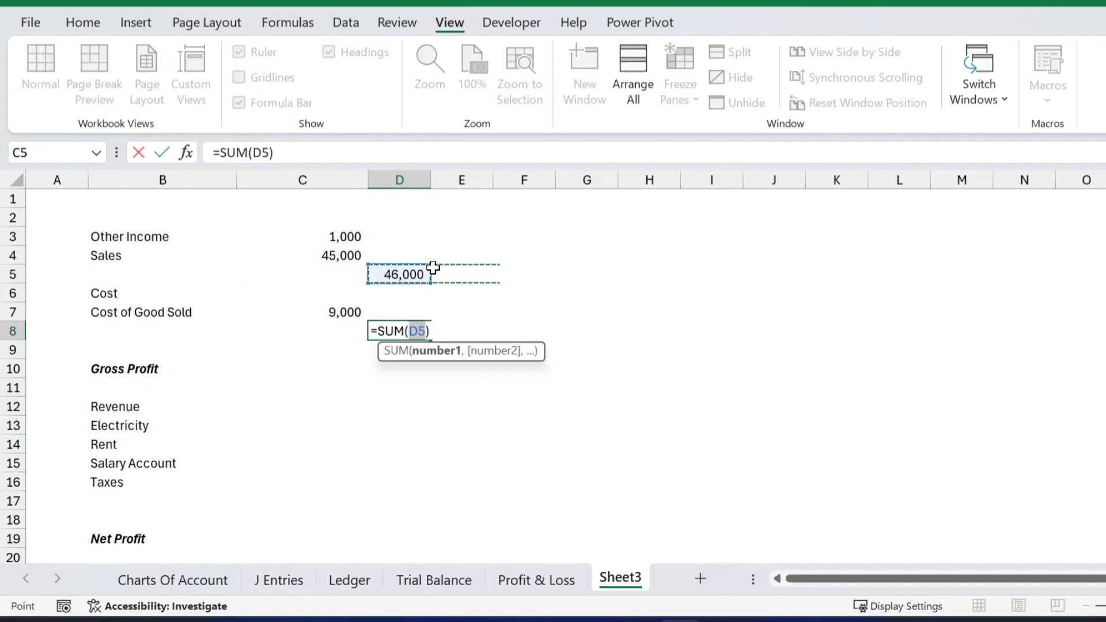
key("Left")
key("Down")
key("Down")
type(")")
key("Return")
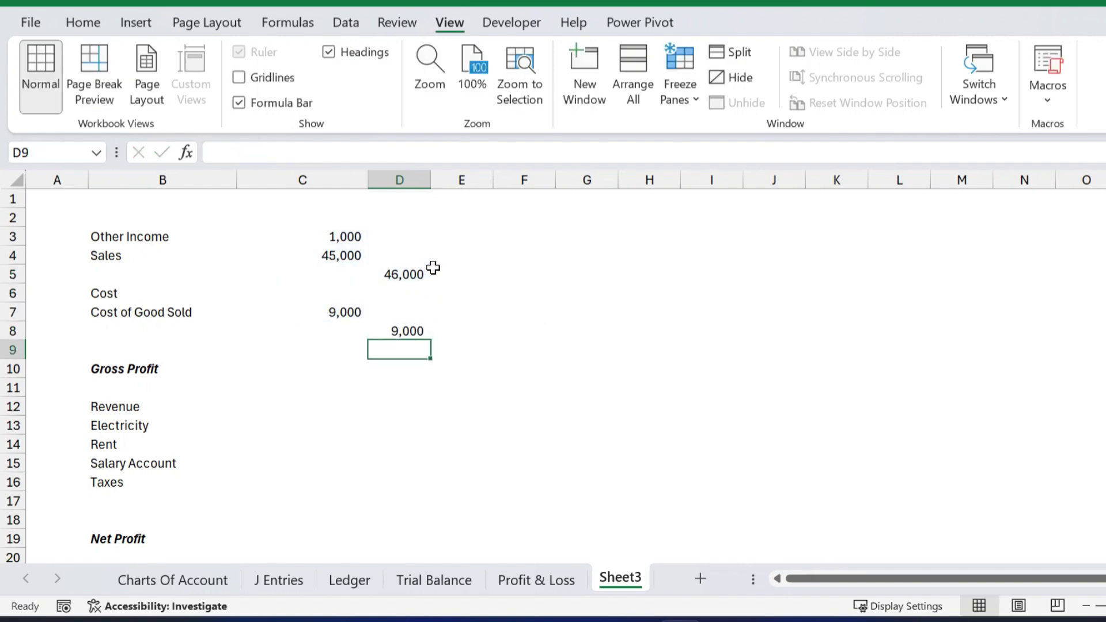
Calculate Gross Profit in D10 with the formula =D5-D8.
key("Down")
type("=")
key("Up")
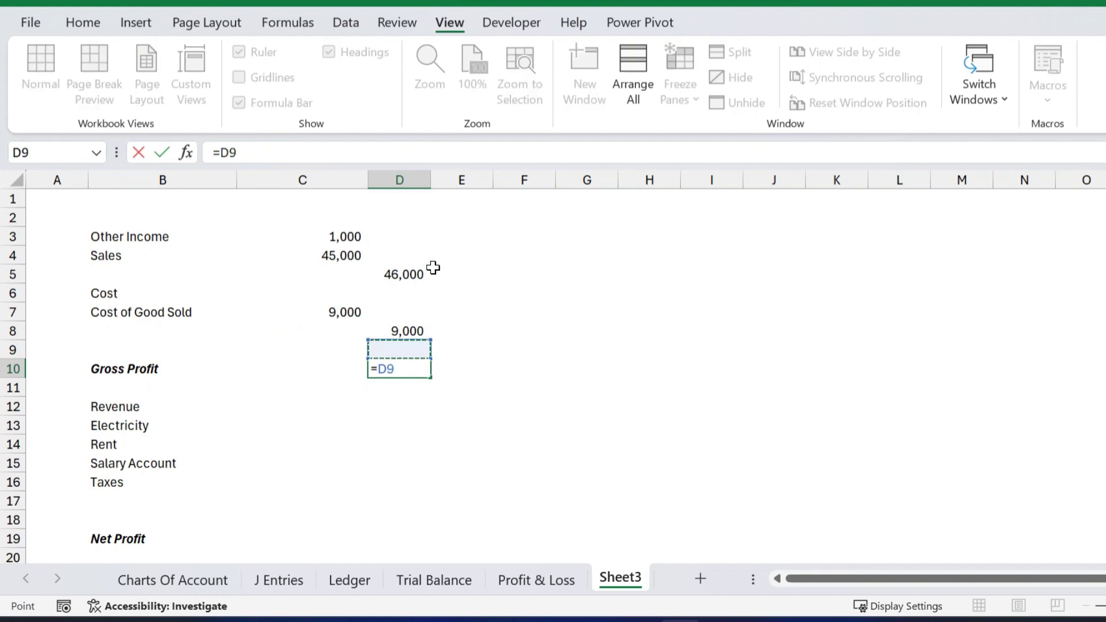
key("Up")
key("Up")
key("Up")
key("Up")
type("-")
key("Up")
key("Up")
key("Return")
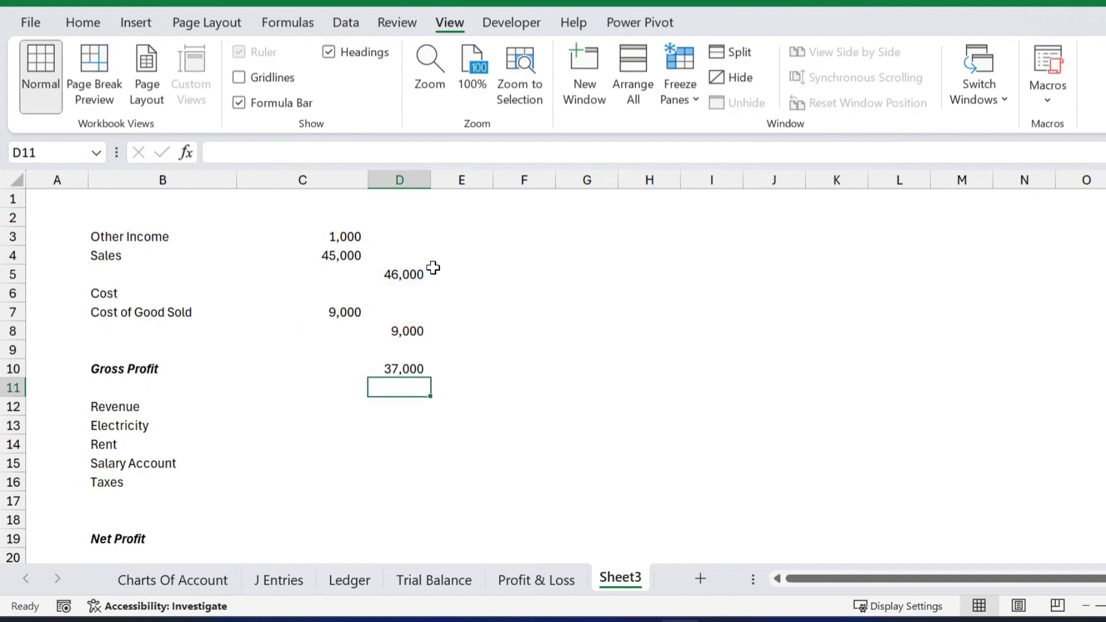
Italicize the Gross Profit amount in D10 to match its label.
key("Up")
key("shift+Left")
key("shift+Left")
key("ctrl+i")
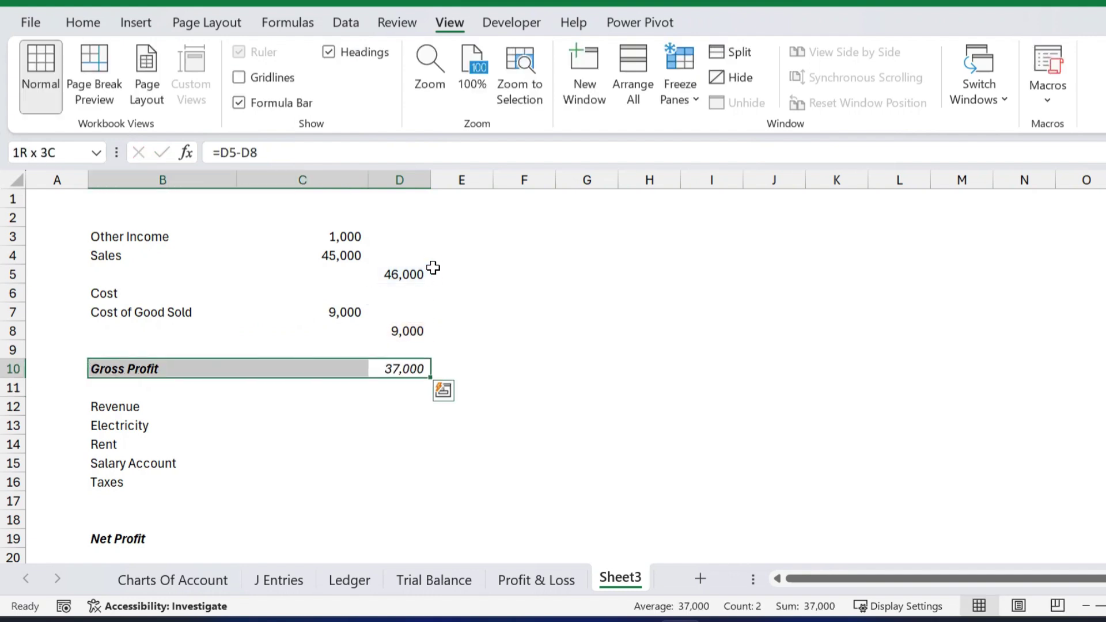
key("shift+Right")
key("shift+Right")
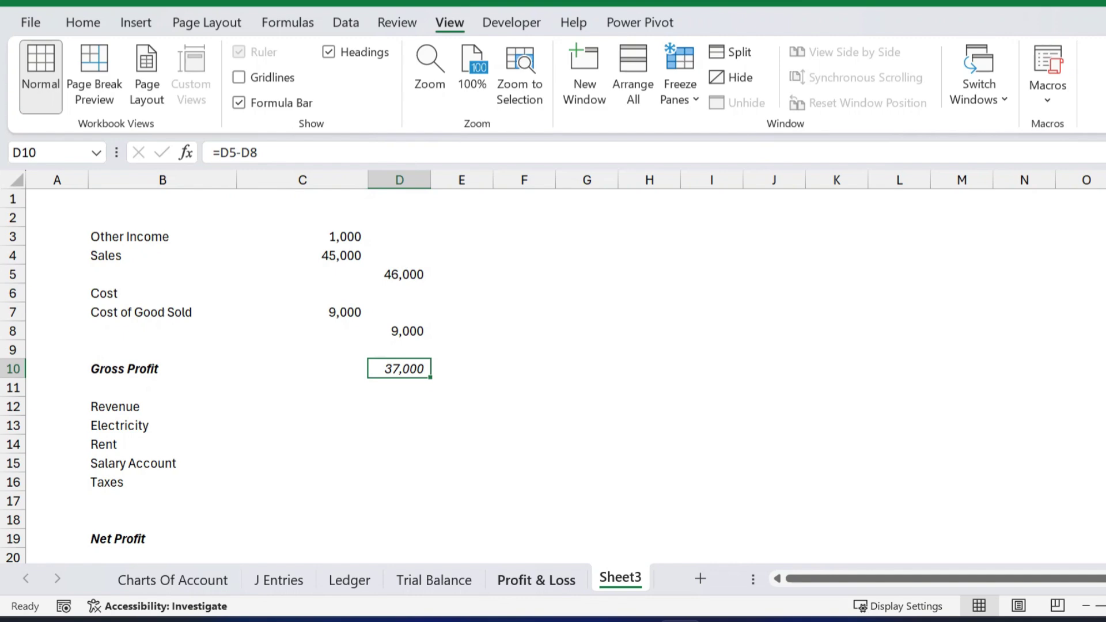
Apply a Top and Thick Bottom Border to the Gross Profit amount in D10.
left_click(83, 23)
left_click(247, 90)
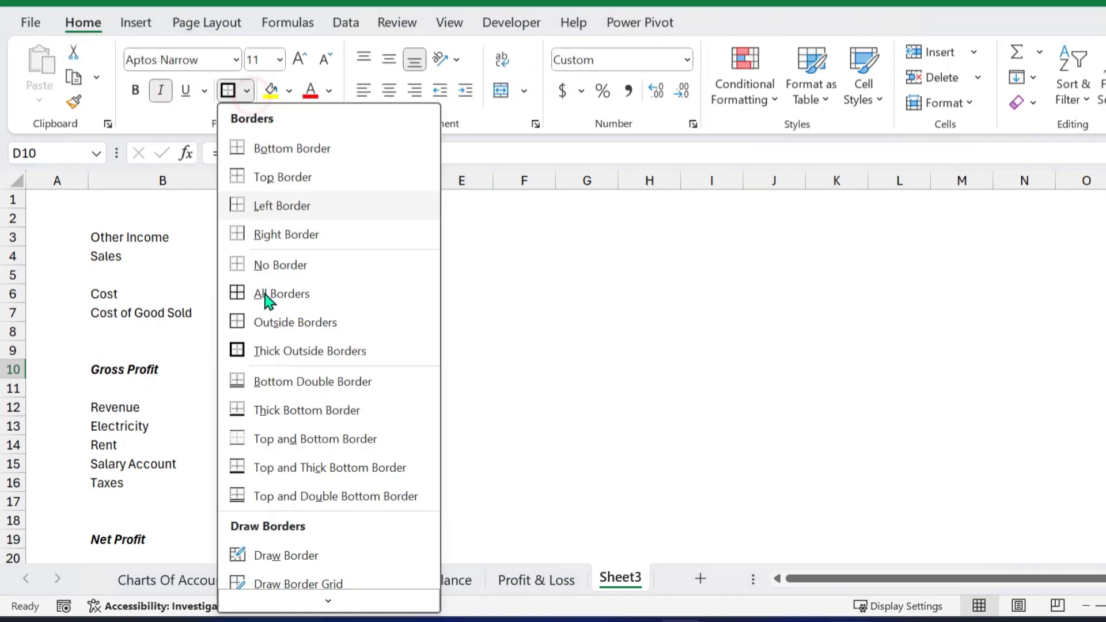
left_click(272, 468)
left_click(524, 444)
Add a Top Border to the cost total in D8 and the revenue total in D5.
left_click(410, 332)
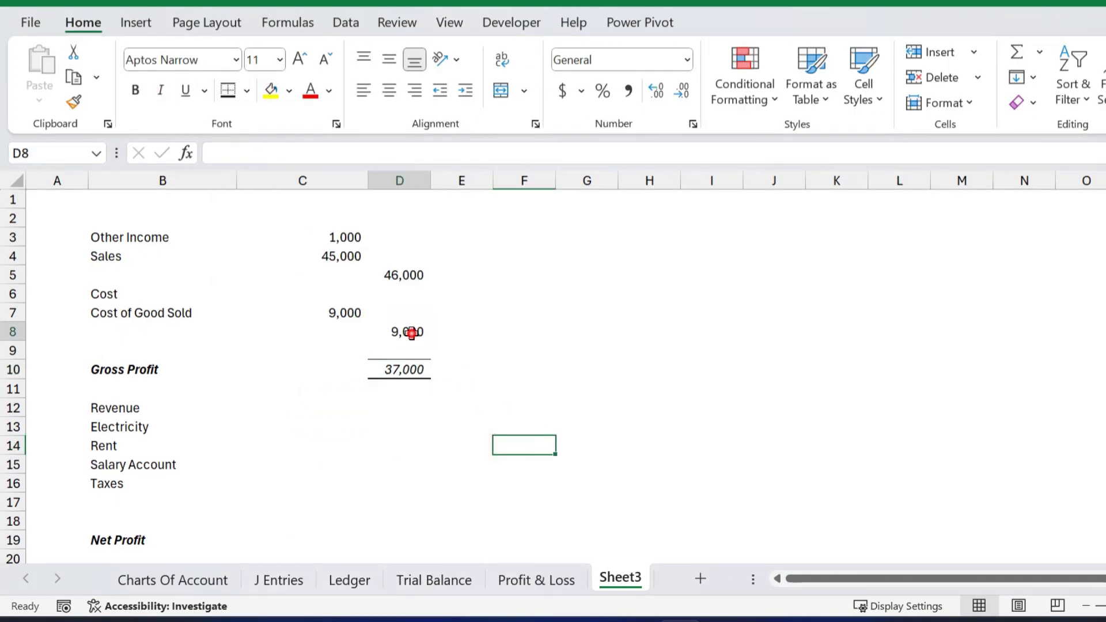
left_click(248, 91)
left_click(282, 175)
left_click(397, 276)
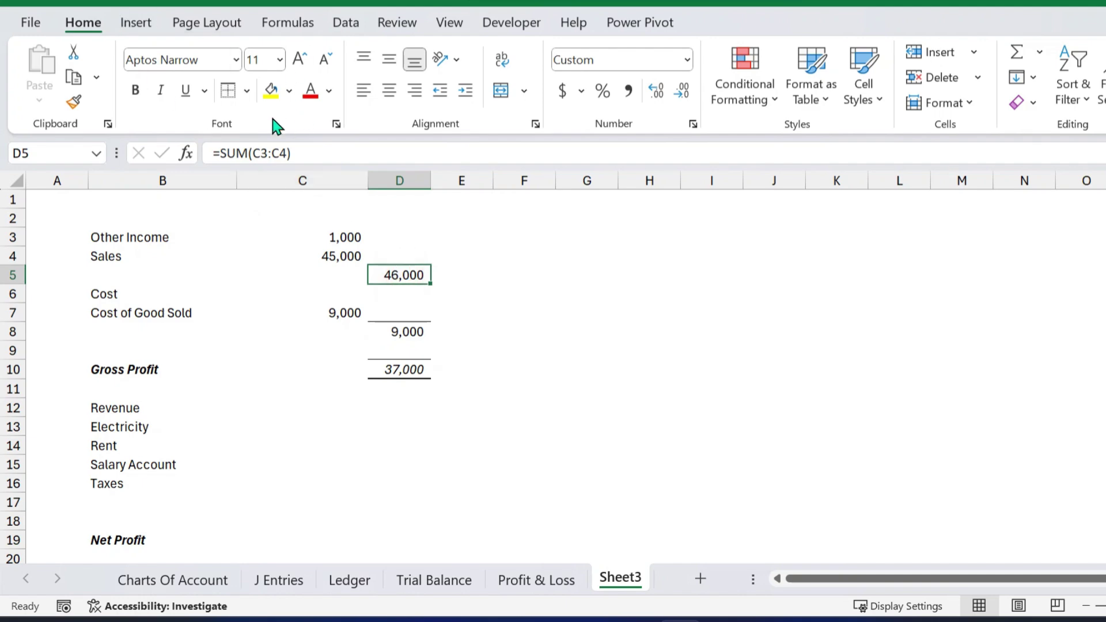
left_click(228, 91)
left_click(358, 424)
left_click(412, 330)
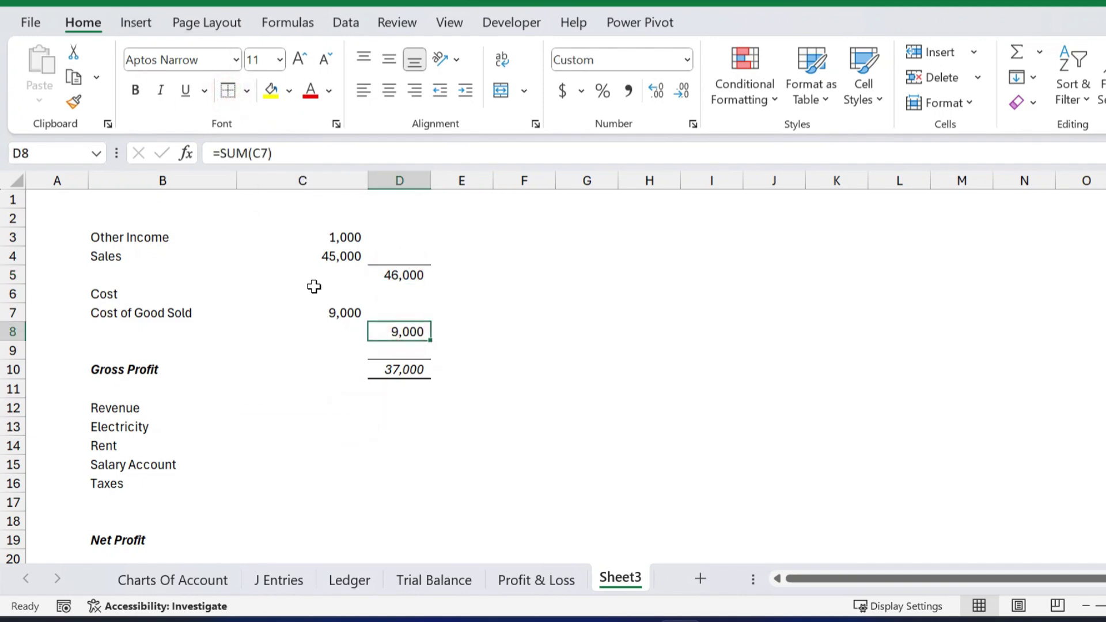
Look up the Electricity amount in C13 with =VLOOKUP(B13,'Trial Balance'!$A$4:$D$19,2,FALSE).
left_click(336, 313)
left_click(314, 427)
type("=VLOOKUP(")
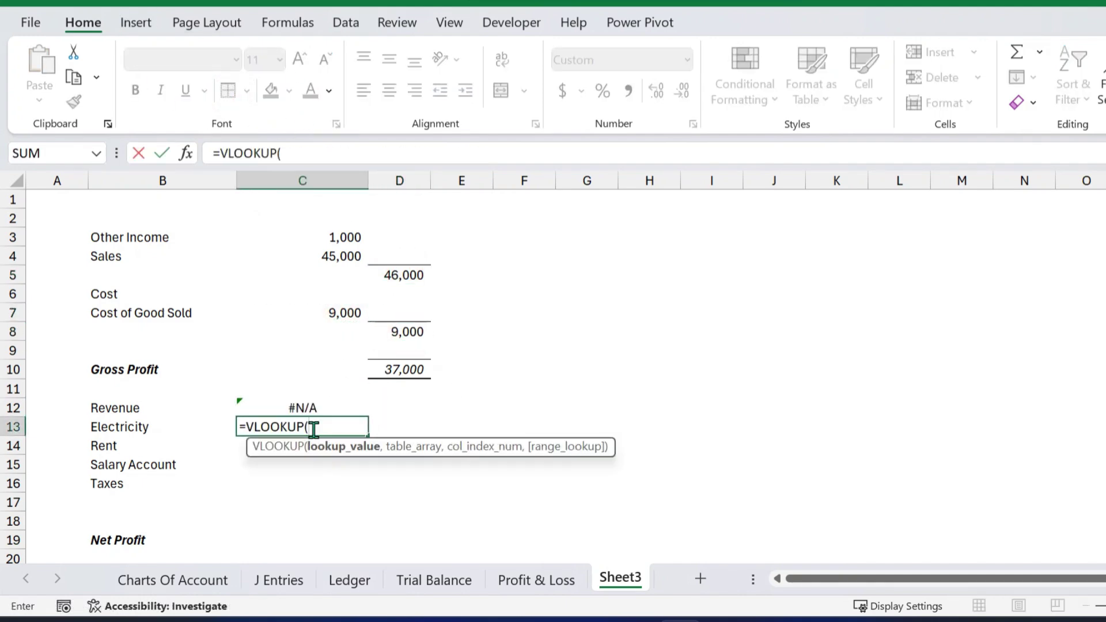
key("Left")
key("Left")
key("Right")
type(",")
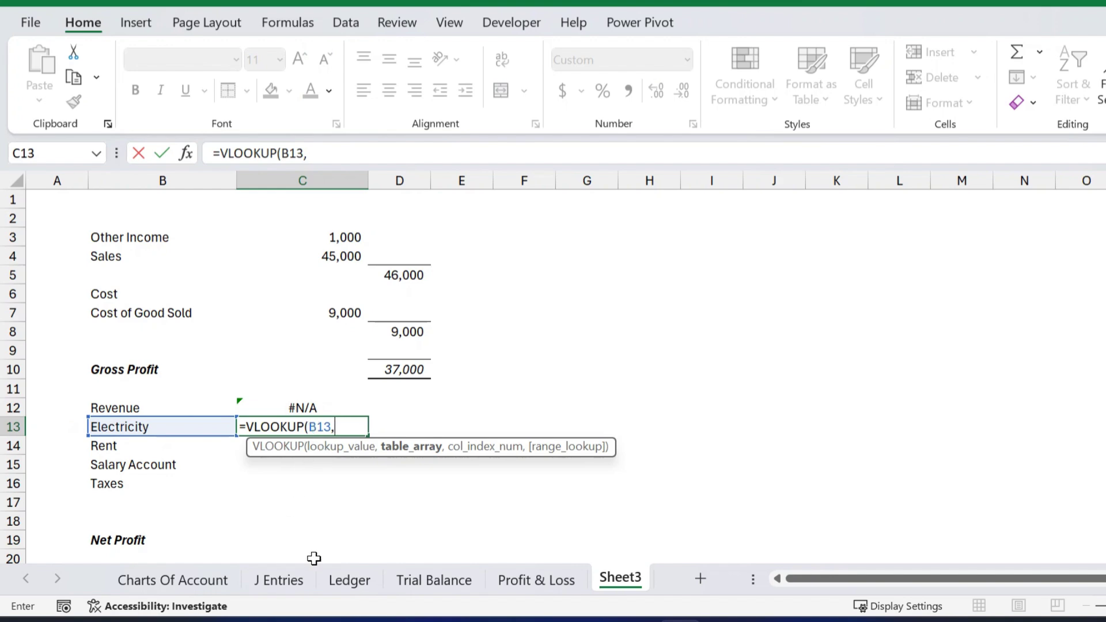
left_click(431, 582)
left_click_drag(70, 279, 416, 517)
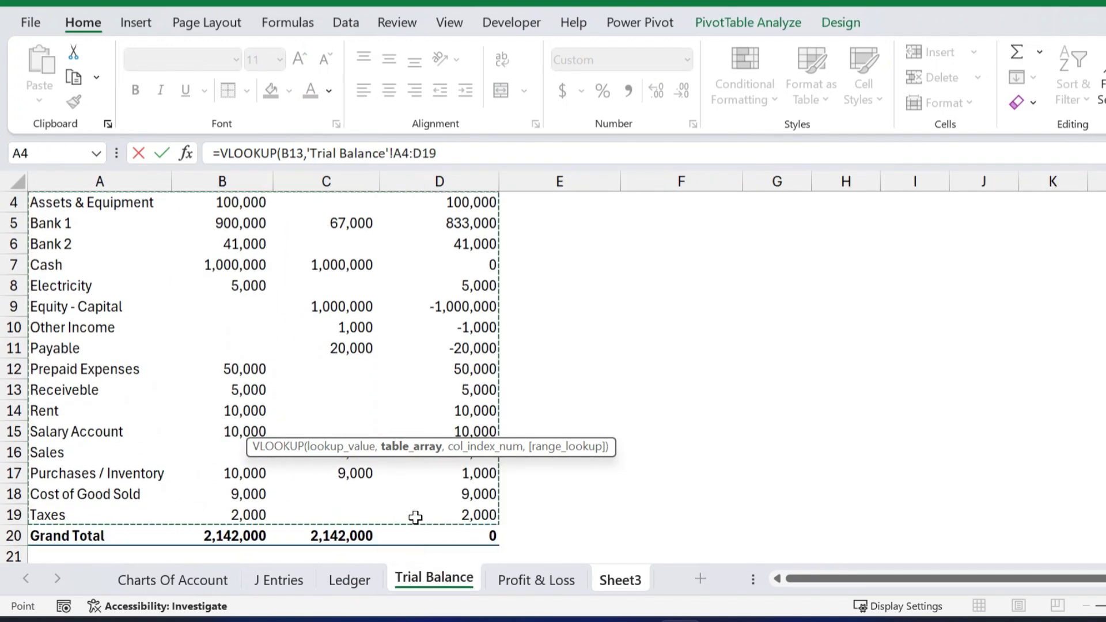
key("F4")
type(",")
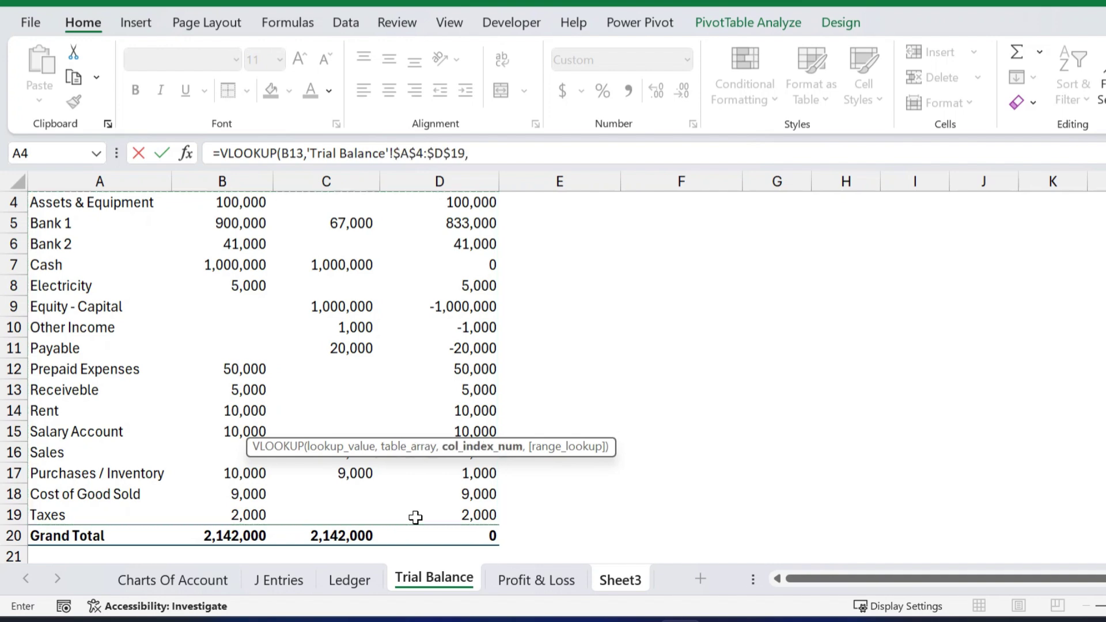
left_click(485, 158)
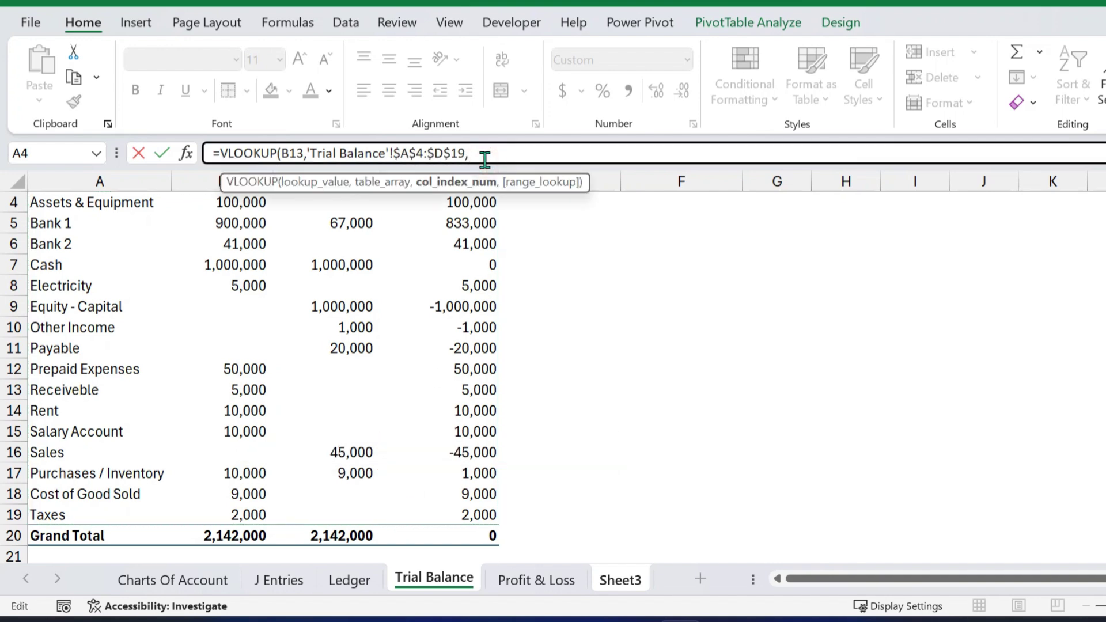
type("2,FALSE")
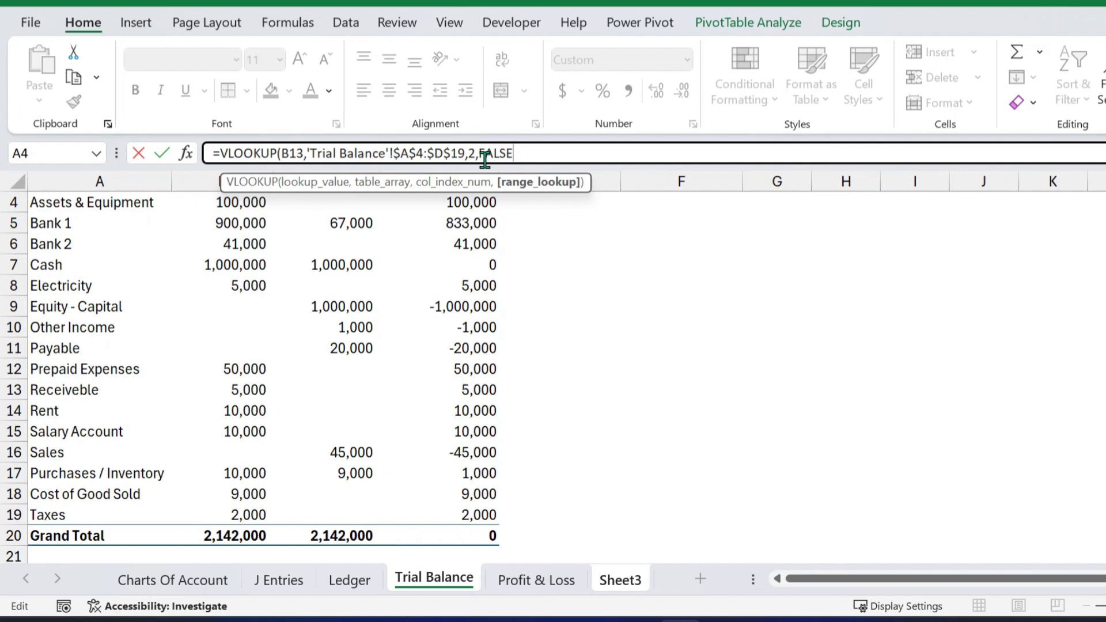
key("Return")
Fill the Electricity VLOOKUP formula from C13 down to C16 for Rent, Salary Account and Taxes.
key("shift+Down")
key("shift+Down")
key("shift+Down")
type("d")
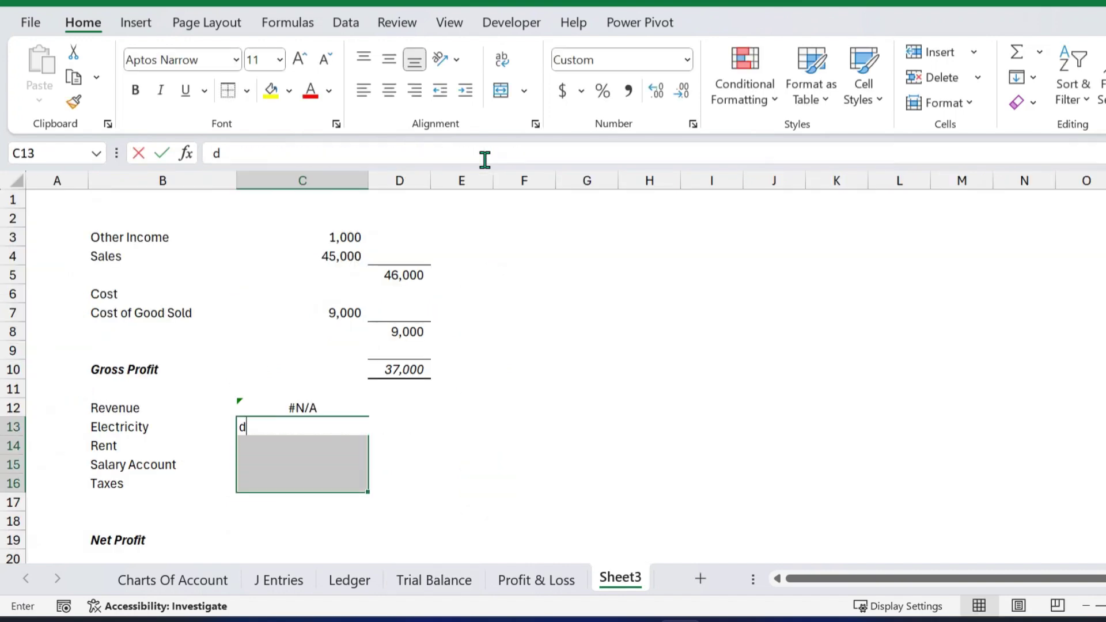
key("Return")
key("Down")
key("ctrl+z")
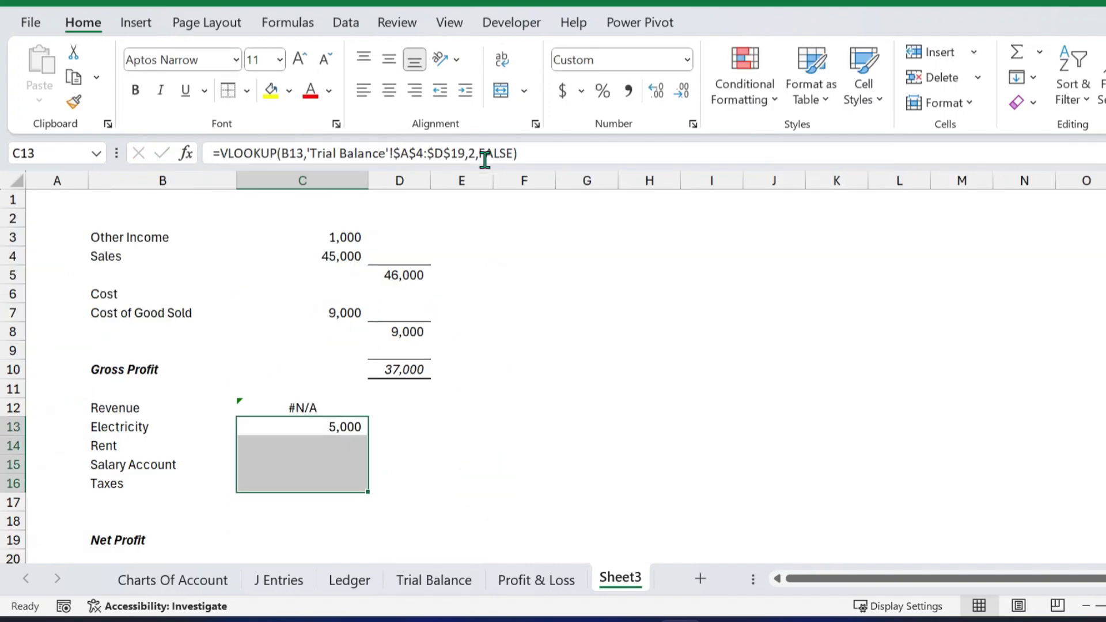
key("ctrl+d")
key("Return")
Total the expense amounts in D17 with =SUM(C13:C16).
key("Down")
key("Down")
key("Down")
key("Right")
key("alt+equal")
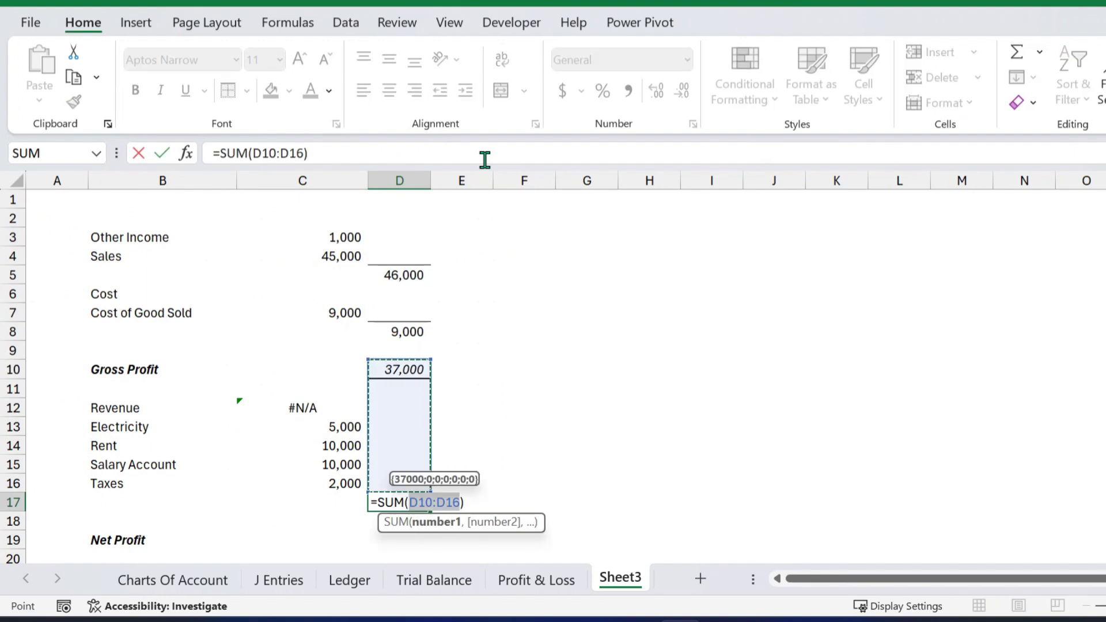
key("Left")
key("Up")
key("Up")
key("Up")
key("Up")
key("Up")
key("Down")
key("shift+Down")
key("shift+Down")
key("shift+Down")
key("Return")
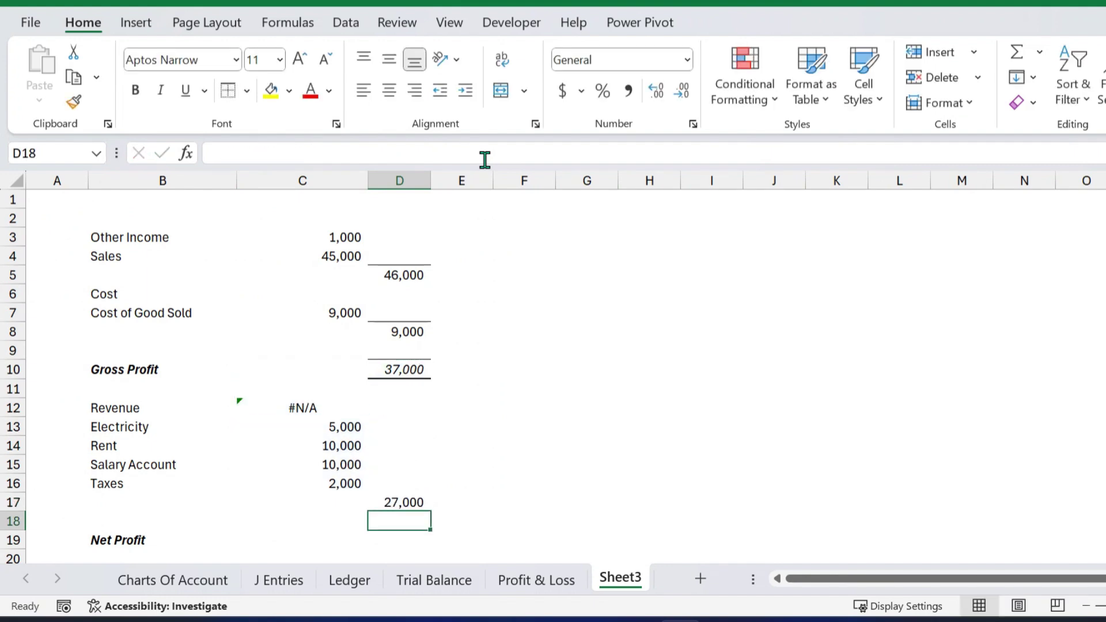
Copy the formatting of the revenue total in D5 to the expense total in D17 with Format Painter.
key("Up")
key("Up")
key("Up")
key("Down")
key("Down")
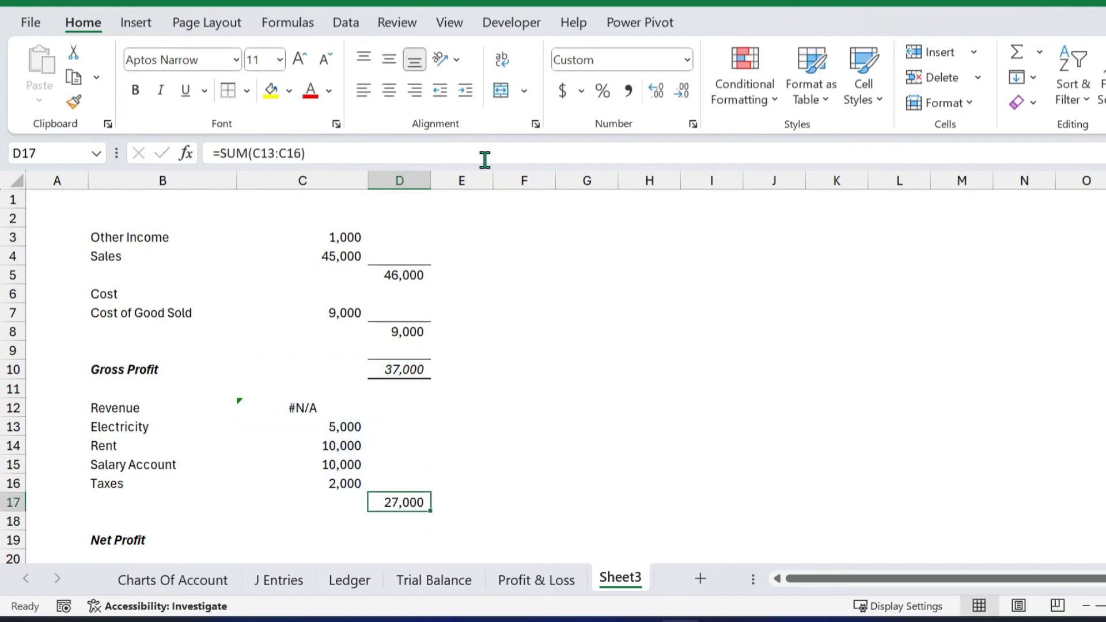
left_click(394, 260)
left_click(380, 273)
left_click(74, 102)
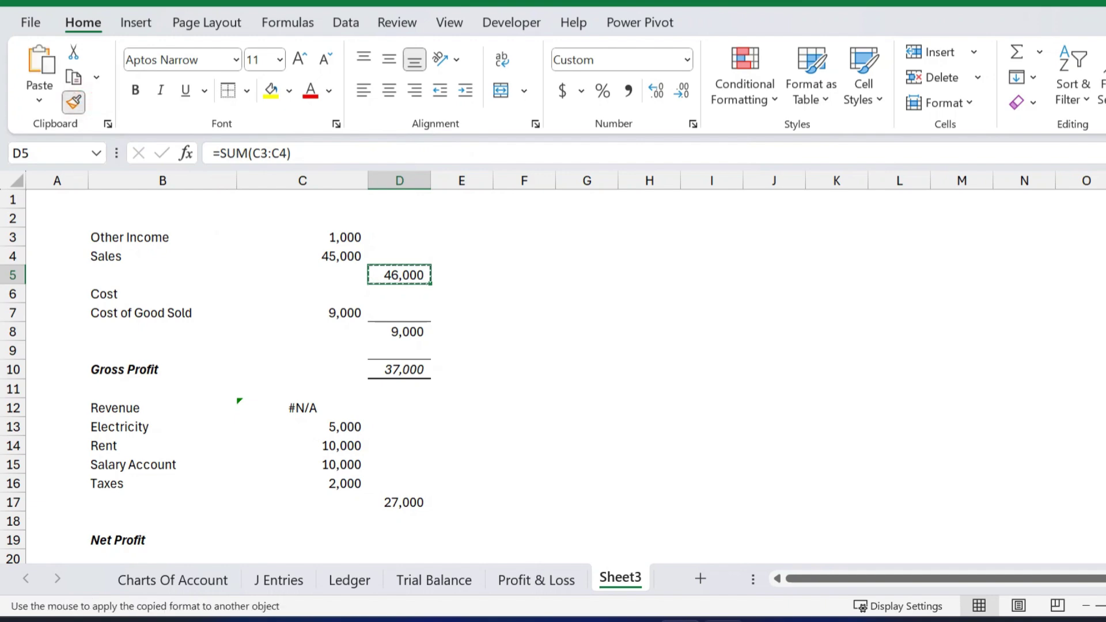
left_click(403, 503)
Clear the faulty lookup formula in C12 and the Revenue label in B12.
left_click(306, 408)
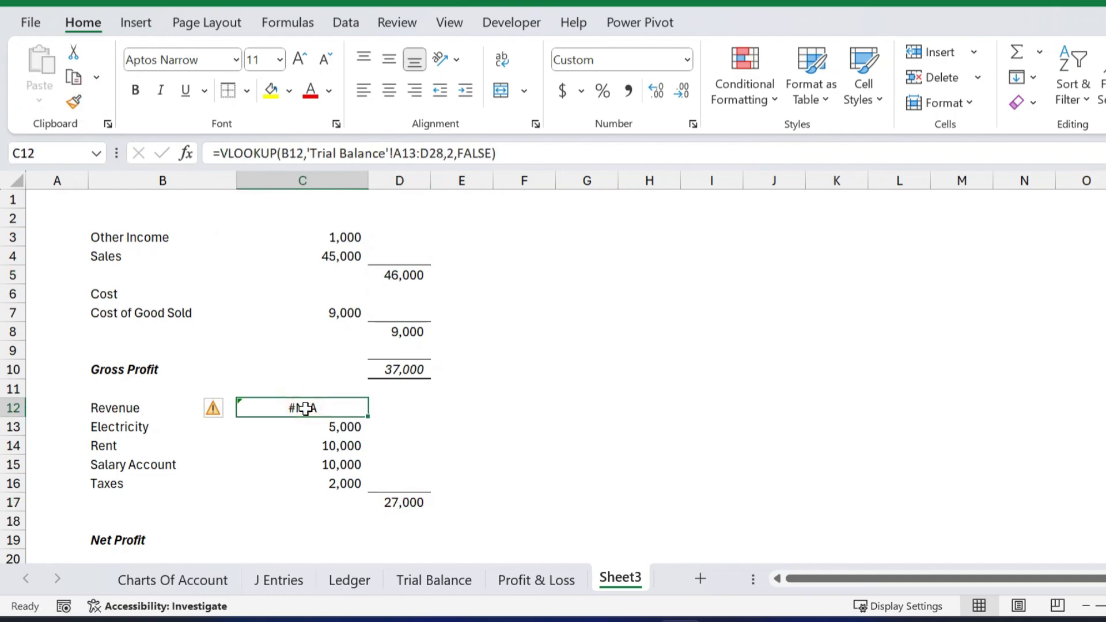
key("Delete")
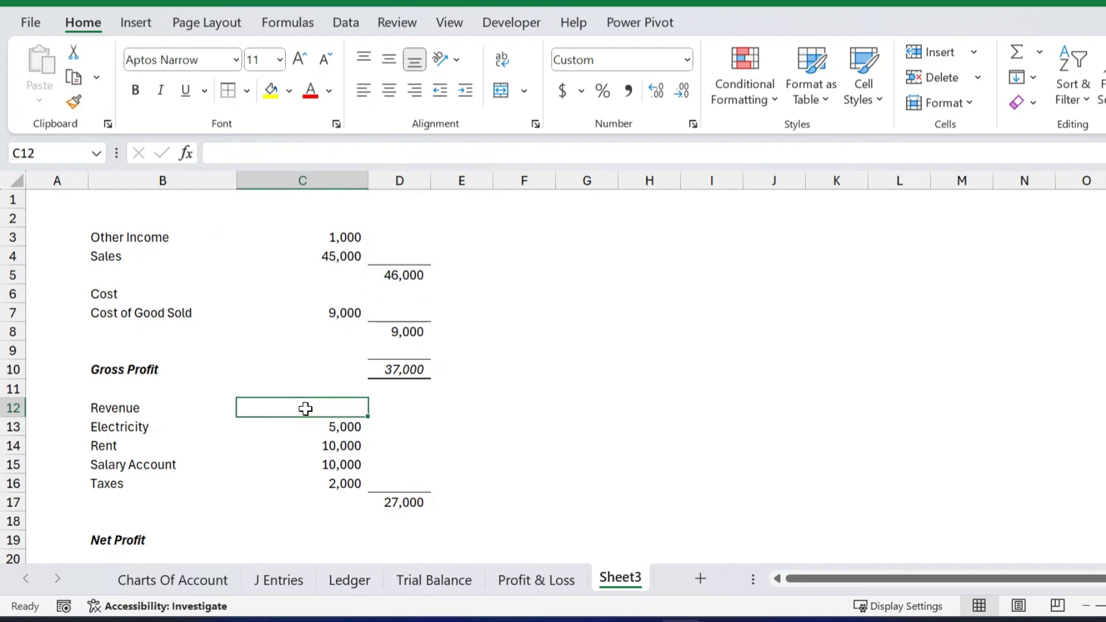
left_click(121, 410)
key("Delete")
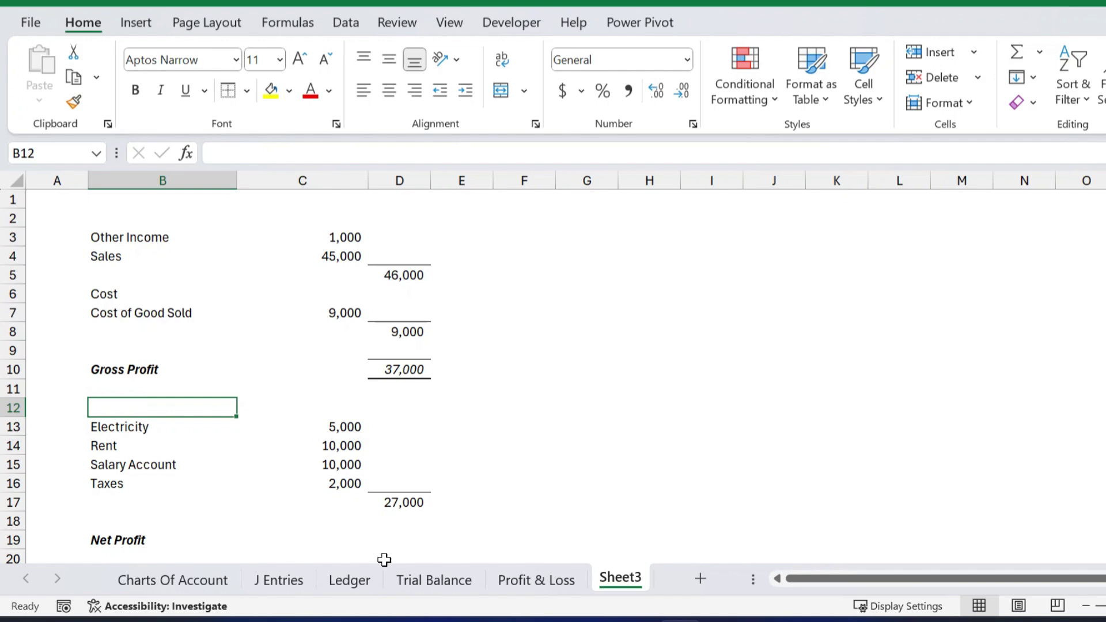
On the Profit & Loss sheet, rename the expense table's headers in C15 and D15 to Admin Exp and Amount.
left_click(533, 580)
left_click(140, 401)
double_click(139, 402)
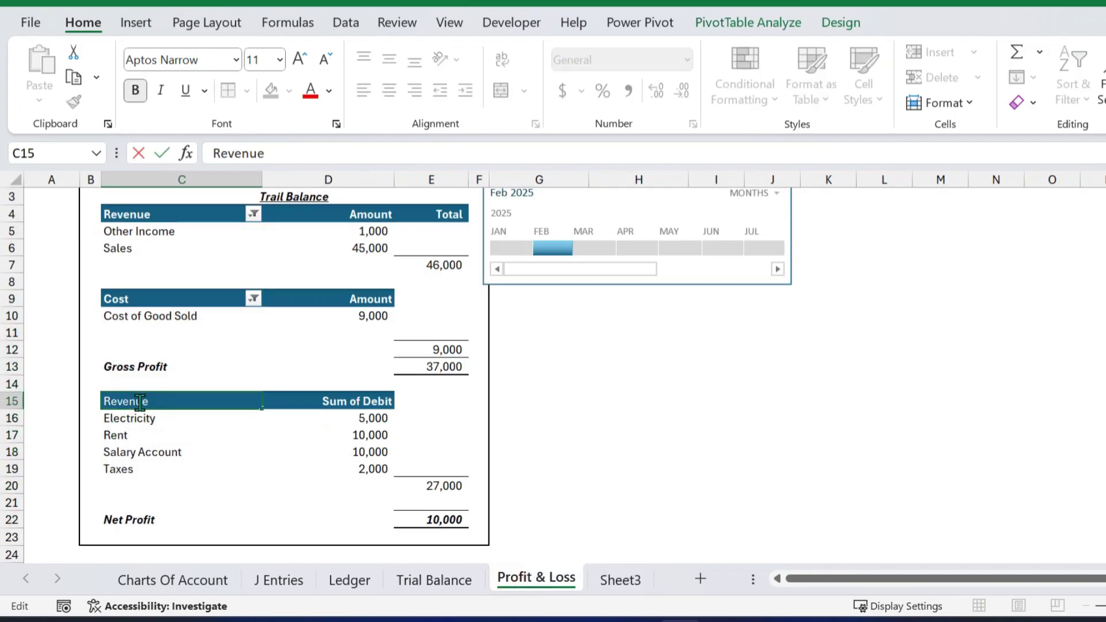
double_click(180, 407)
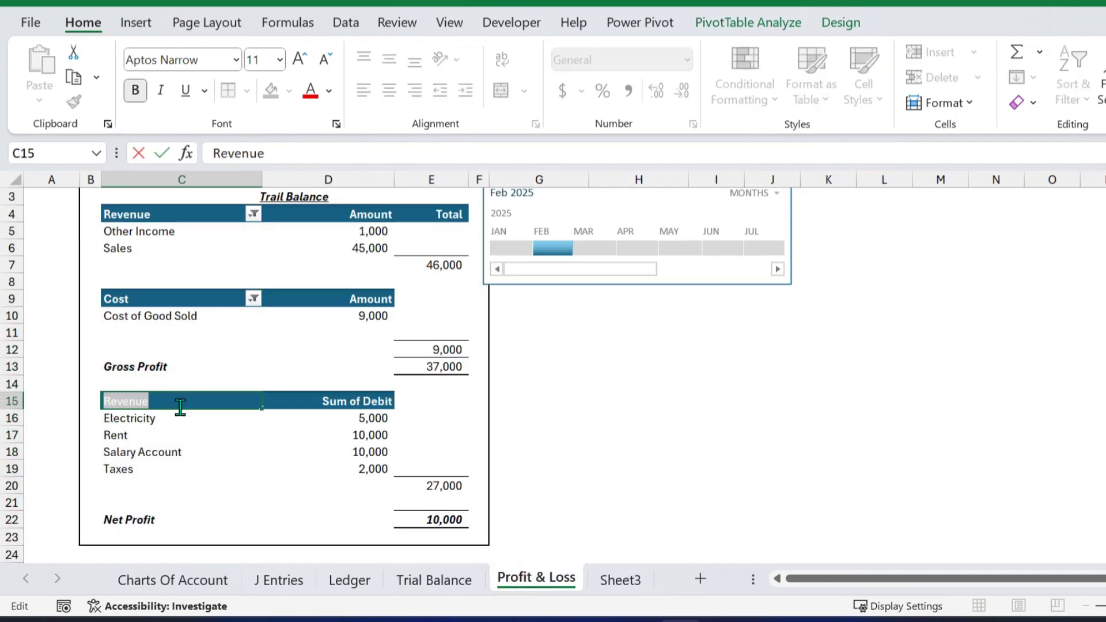
type("Admin Exp")
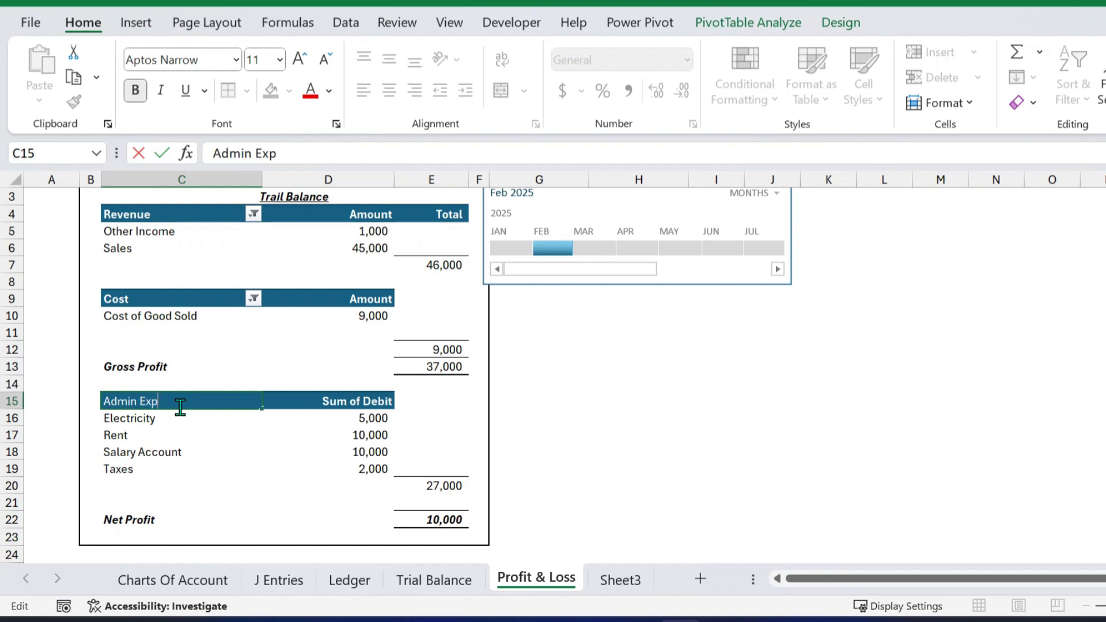
left_click(352, 407)
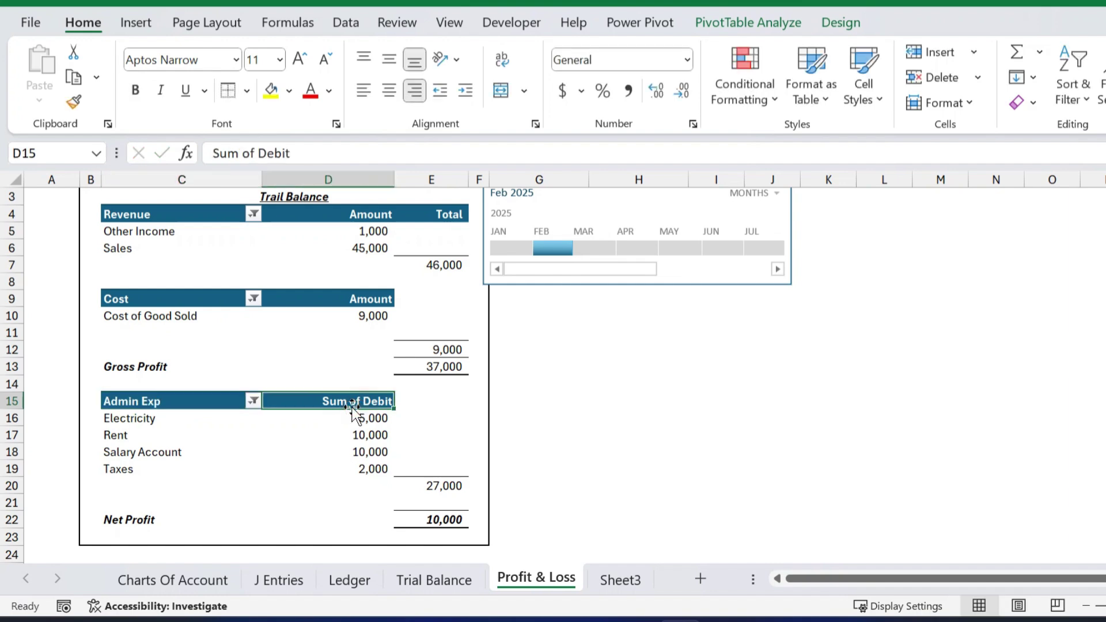
type("Amount")
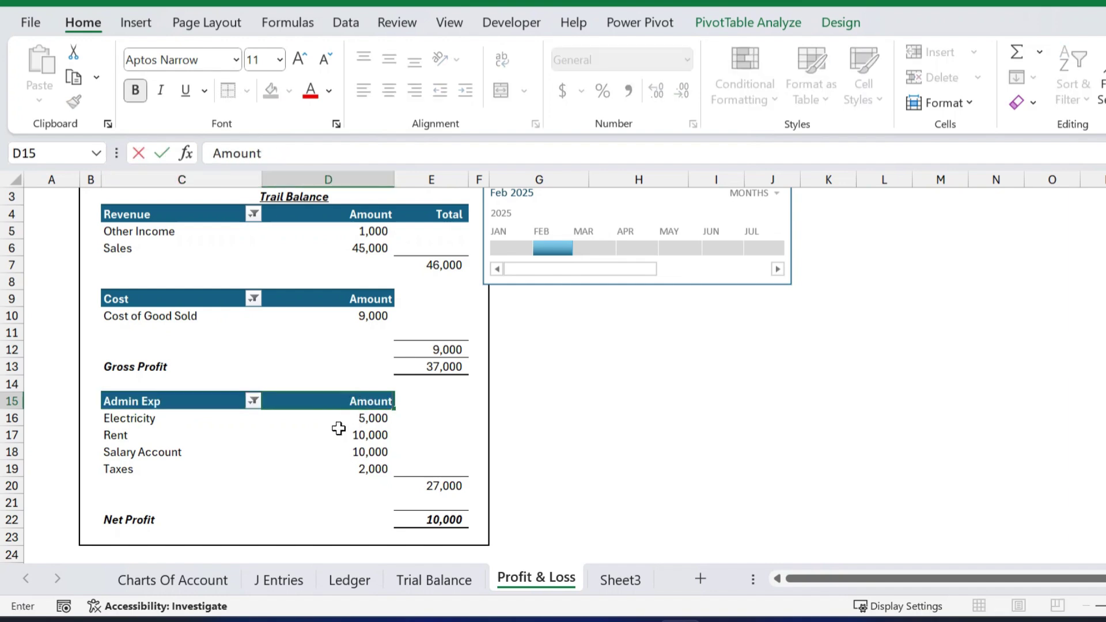
left_click(524, 380)
Copy the Total header from E4 to E9 and E15 for the Cost and Admin Exp tables.
left_click(436, 216)
key("ctrl+c")
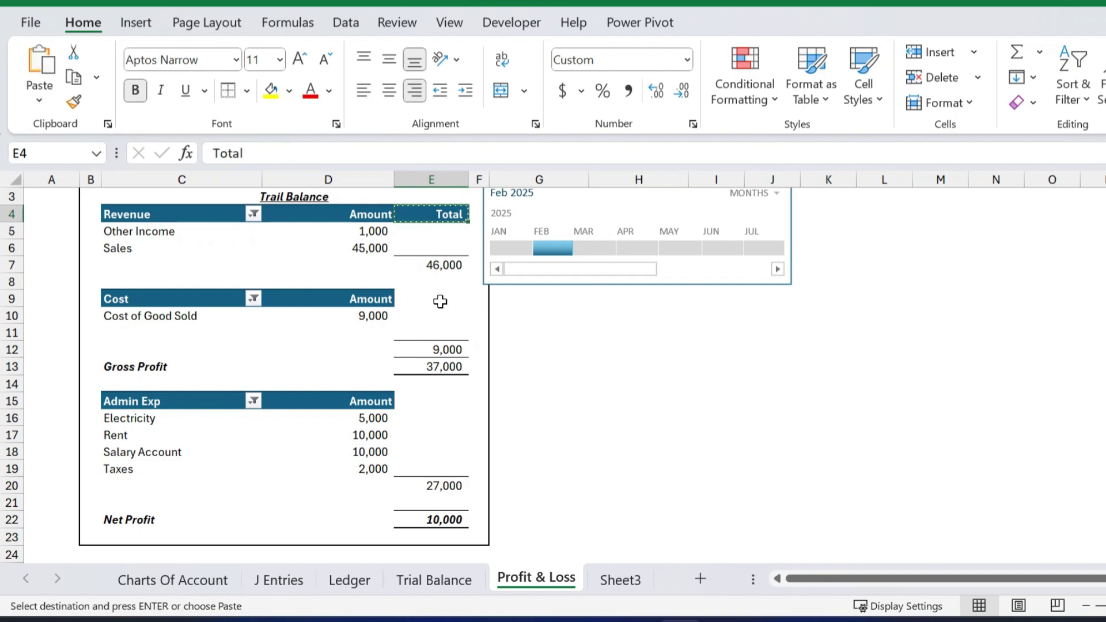
left_click(440, 301)
key("ctrl+v")
left_click(415, 398)
key("ctrl+v")
left_click(565, 415)
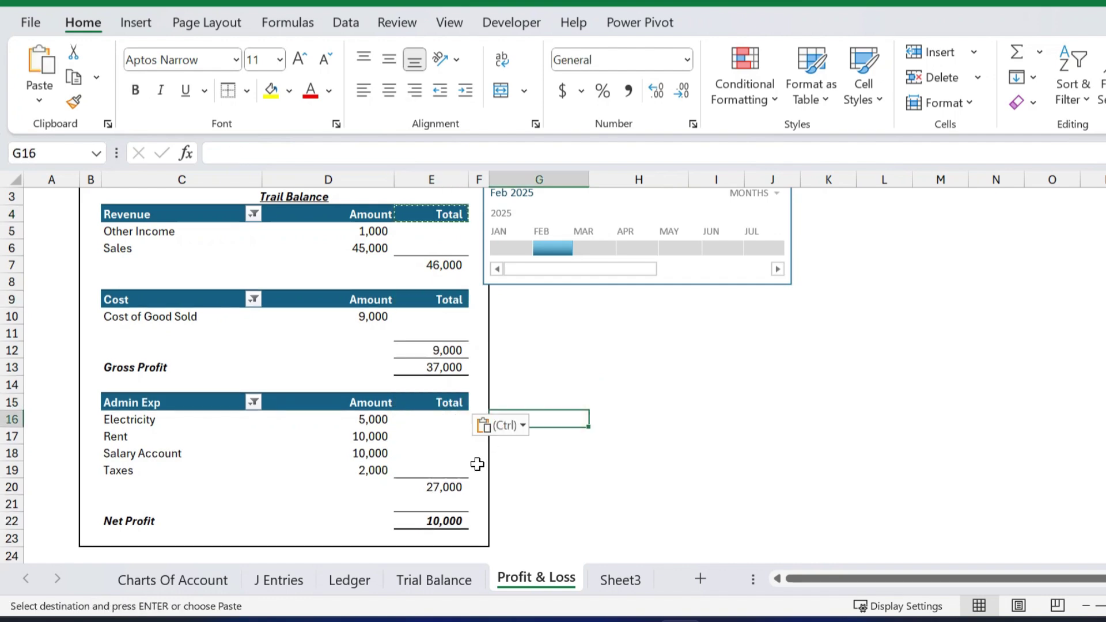
Label the expense section Admin Exp in B12 of Sheet3.
left_click(621, 581)
left_click(140, 397)
type("Admin Exp")
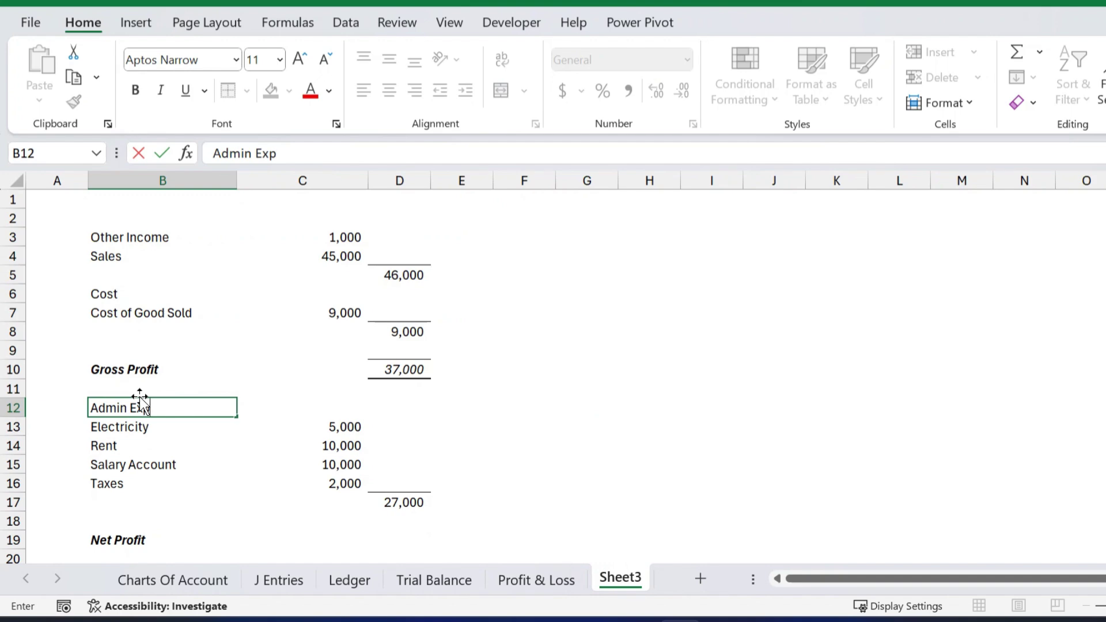
left_click(285, 355)
Calculate Net Profit in D19 of Sheet3 by subtracting the Admin Exp total from Gross Profit with =D10-D17.
left_click(420, 531)
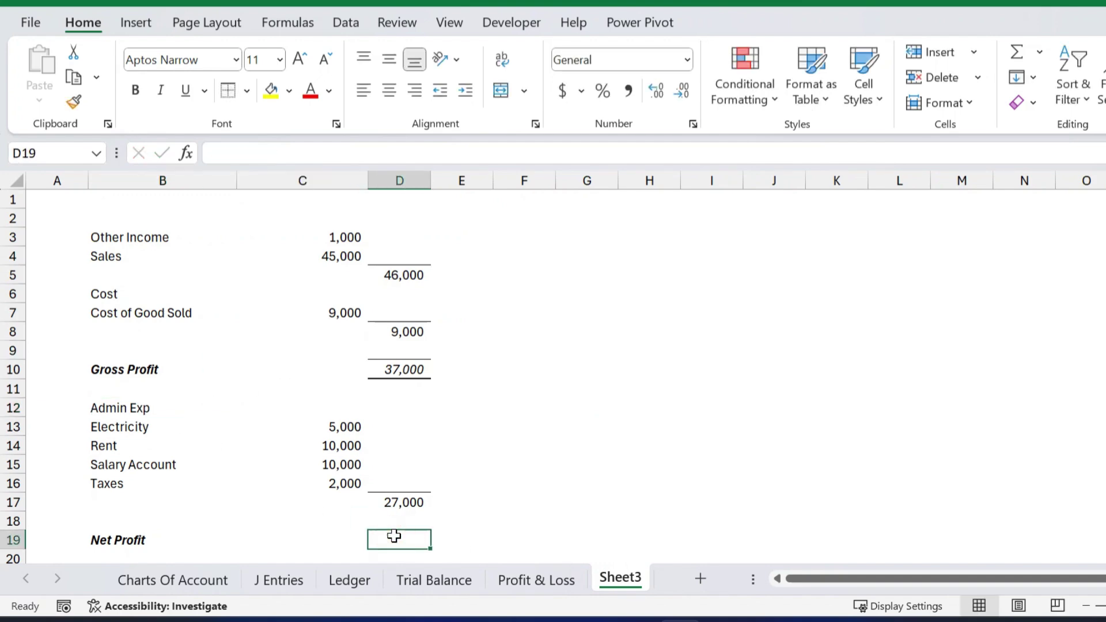
type("=")
left_click(408, 366)
type("-")
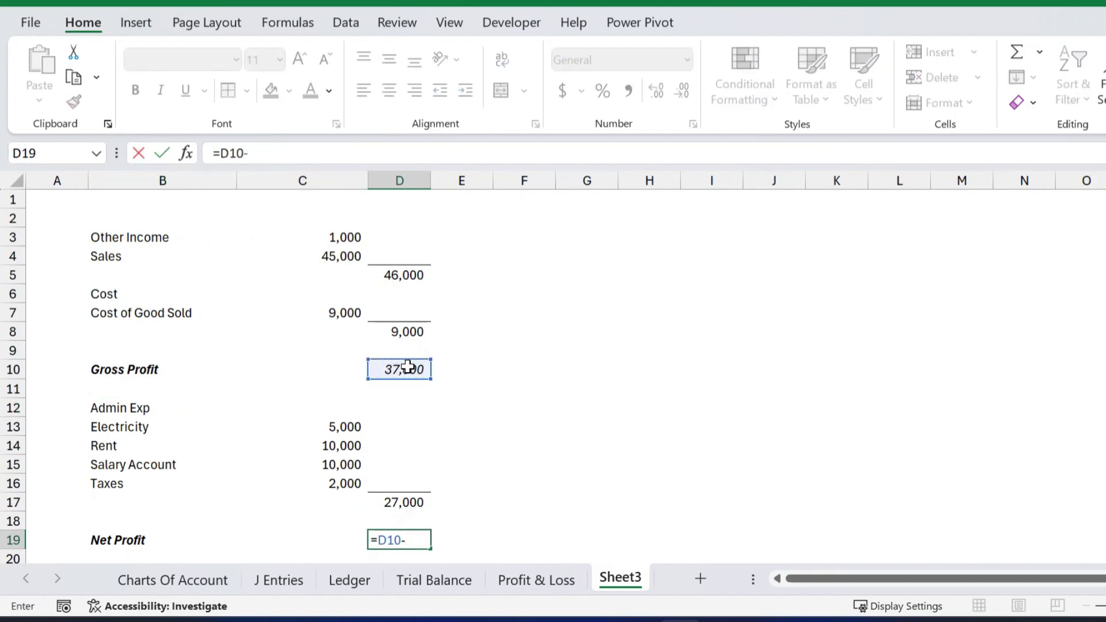
left_click(392, 497)
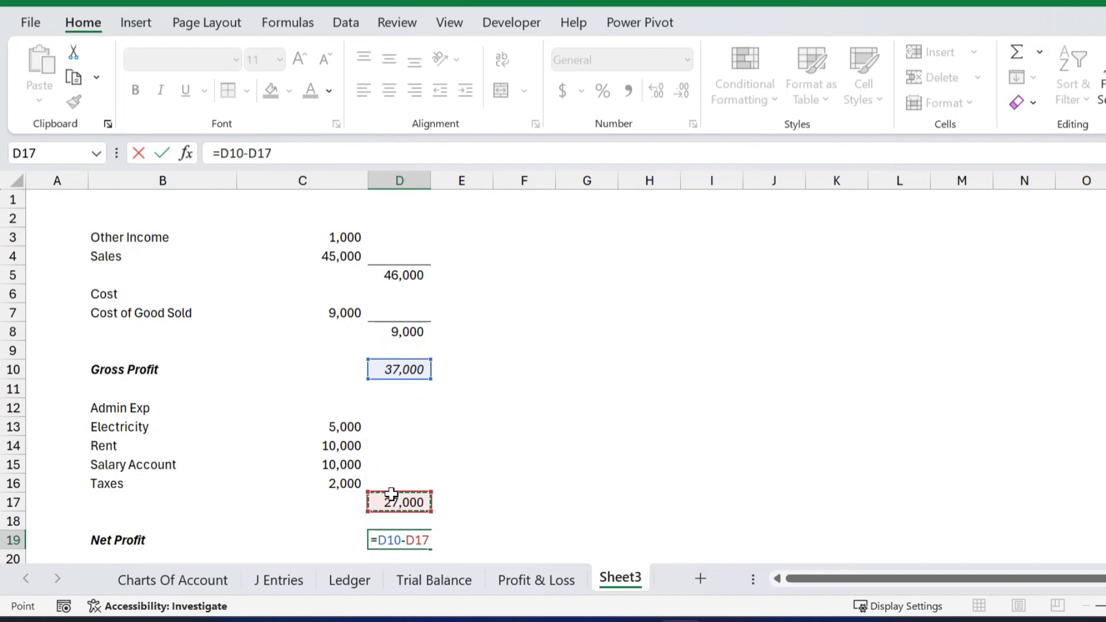
key("Return")
Italicize the Net Profit row B19:D19 and copy the Gross Profit amount's formatting from D10 onto D19.
key("Up")
key("shift+Left")
key("shift+Left")
key("ctrl+i")
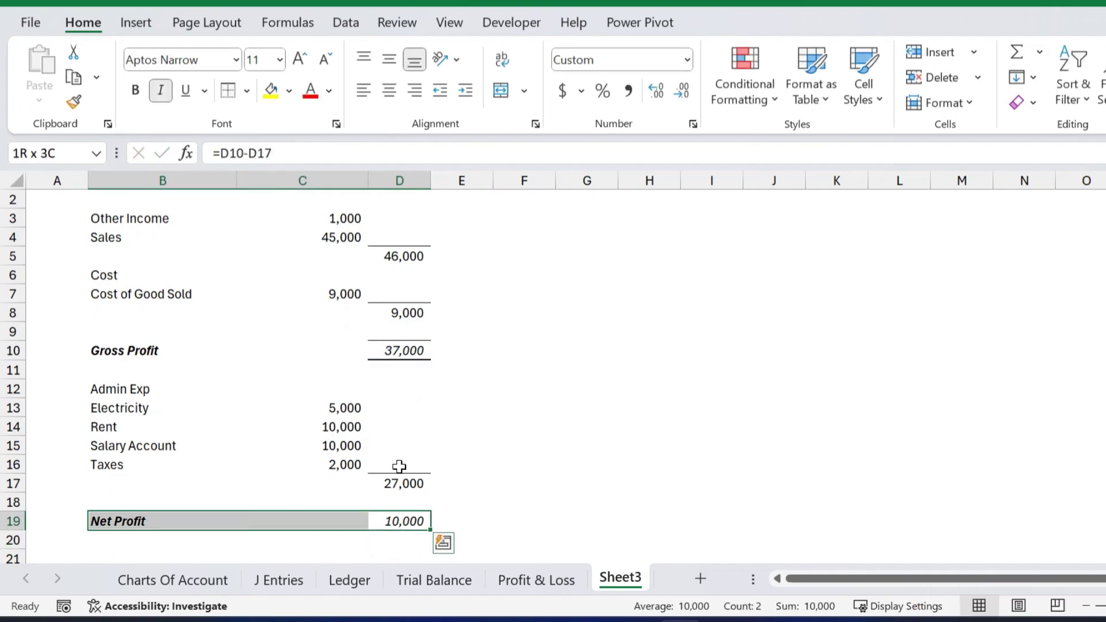
left_click(406, 517)
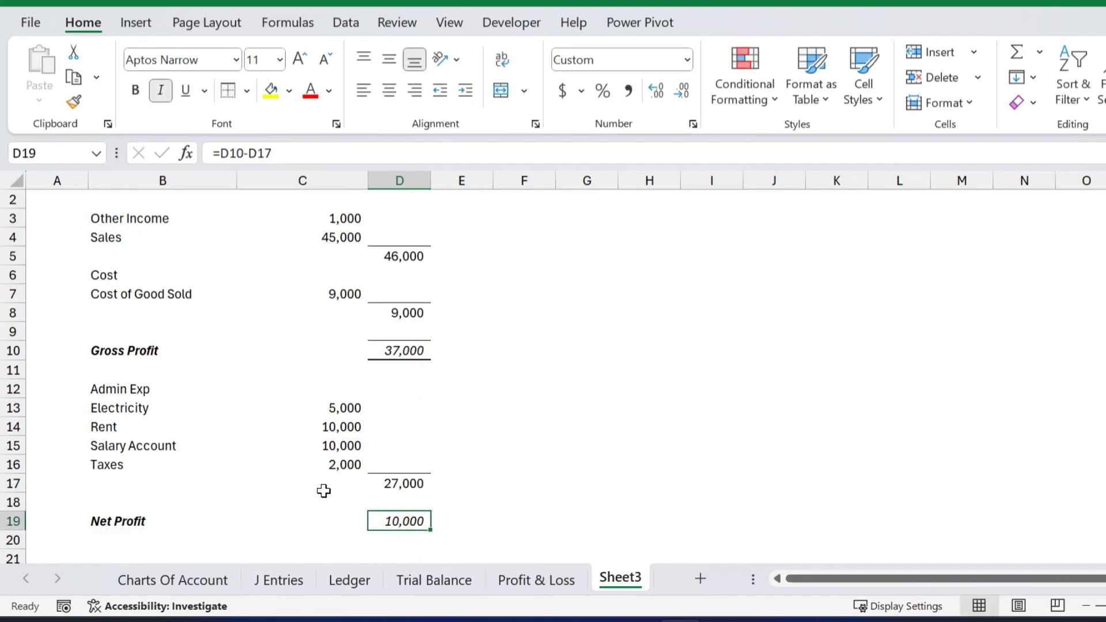
left_click(418, 358)
left_click(74, 102)
left_click(397, 515)
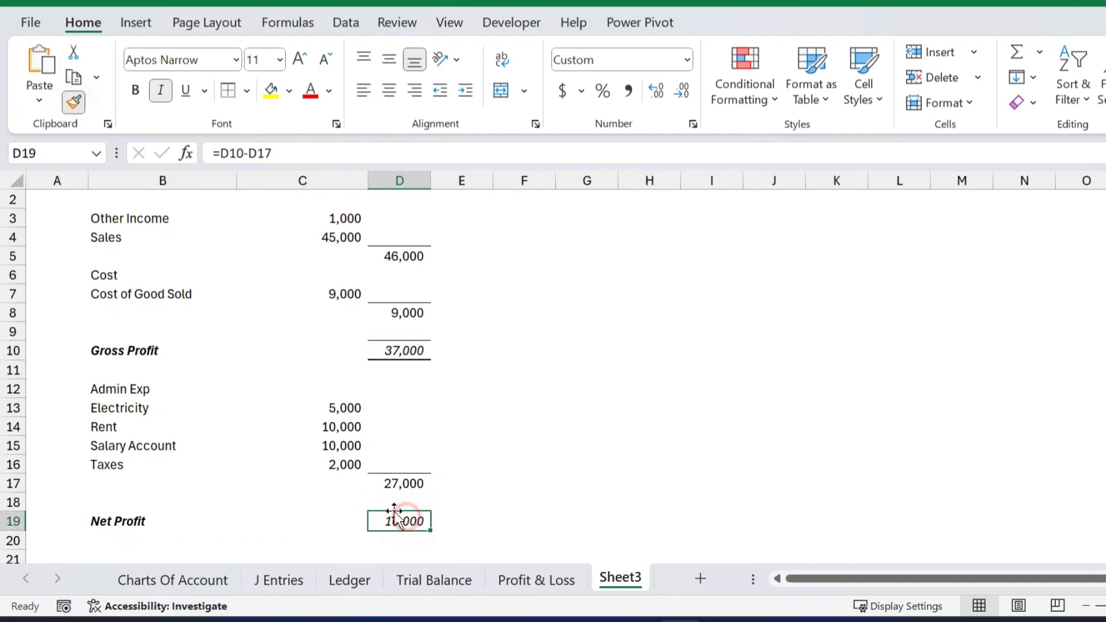
Compare the Profit & Loss sheet's layout and net profit with the formula-based statement on Sheet3.
left_click(536, 580)
scroll(444, 379, "down", 6)
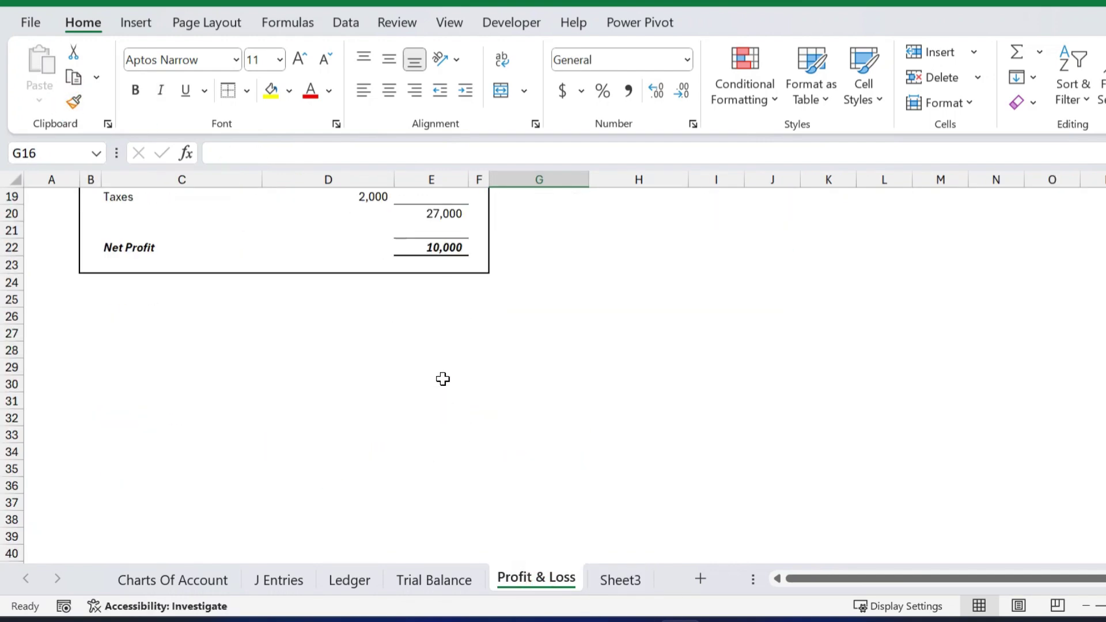
scroll(443, 379, "up", 6)
left_click(620, 581)
scroll(255, 415, "up", 1)
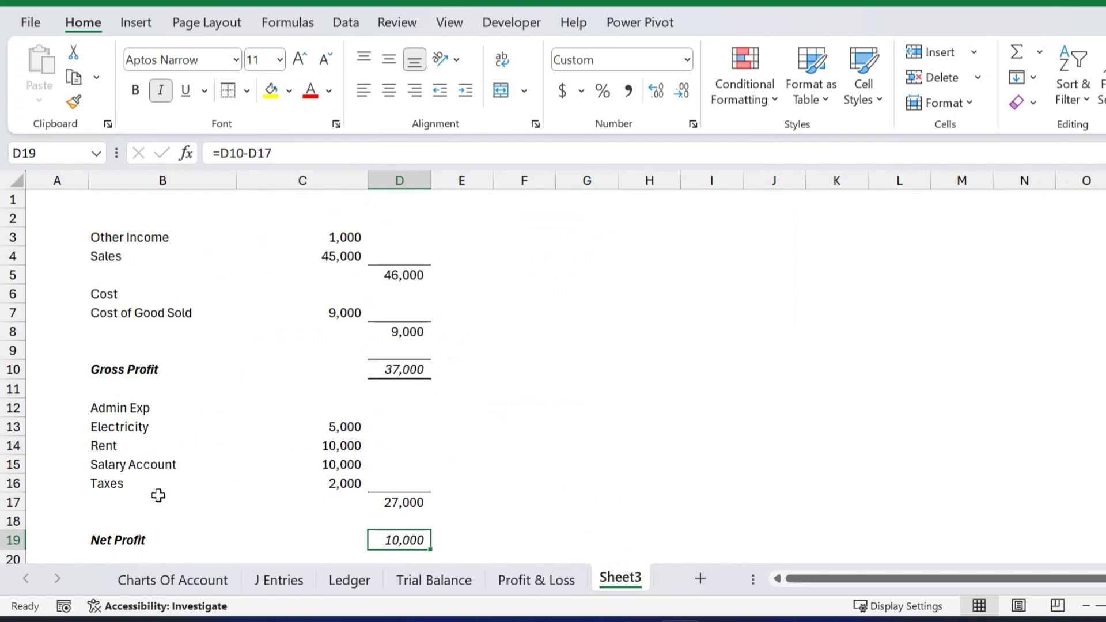
left_click(535, 578)
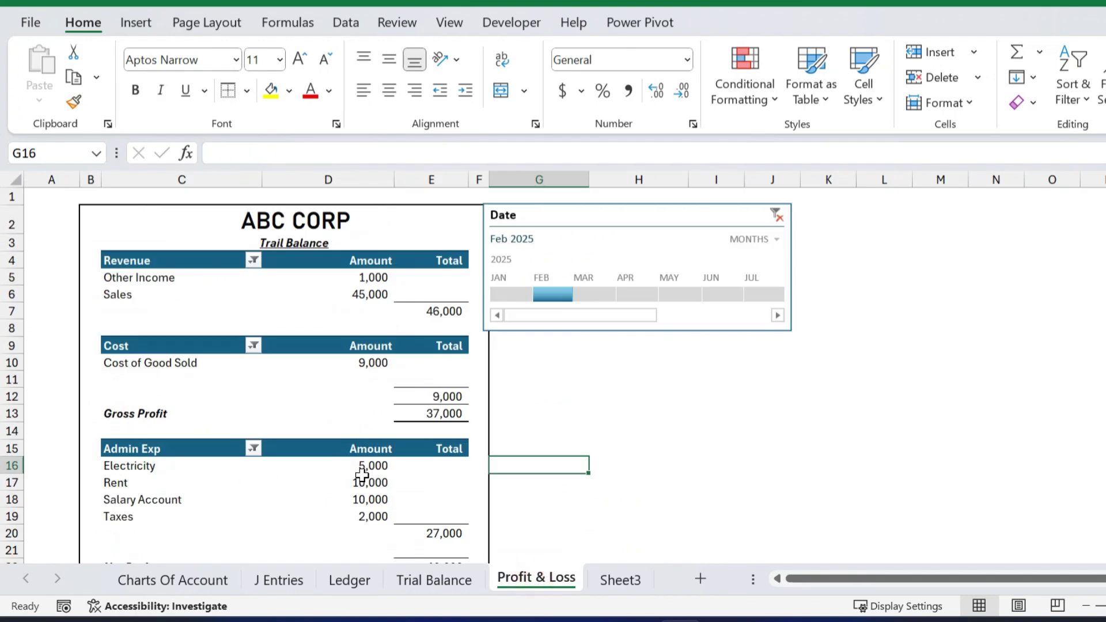
Select the whole statement range B3:D19 on Sheet3.
left_click(600, 582)
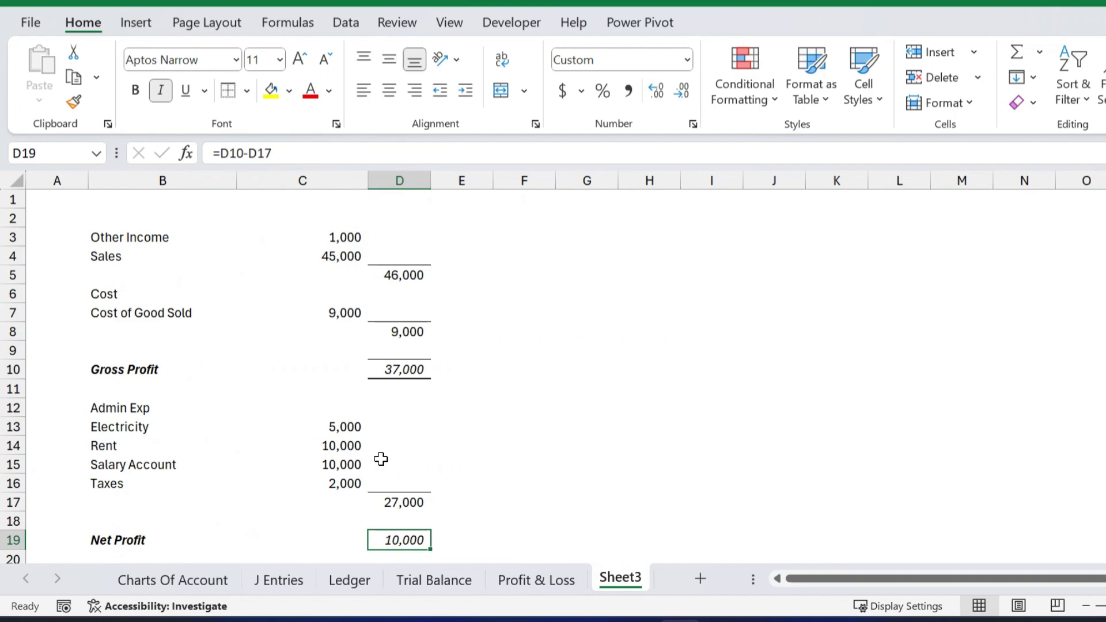
left_click_drag(165, 237, 404, 540)
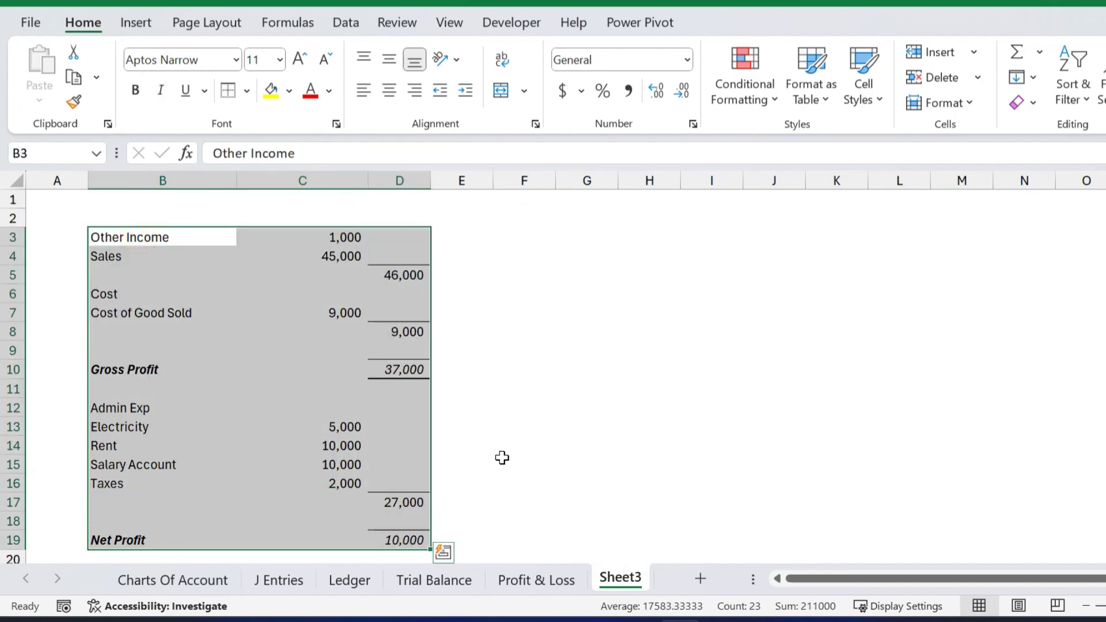